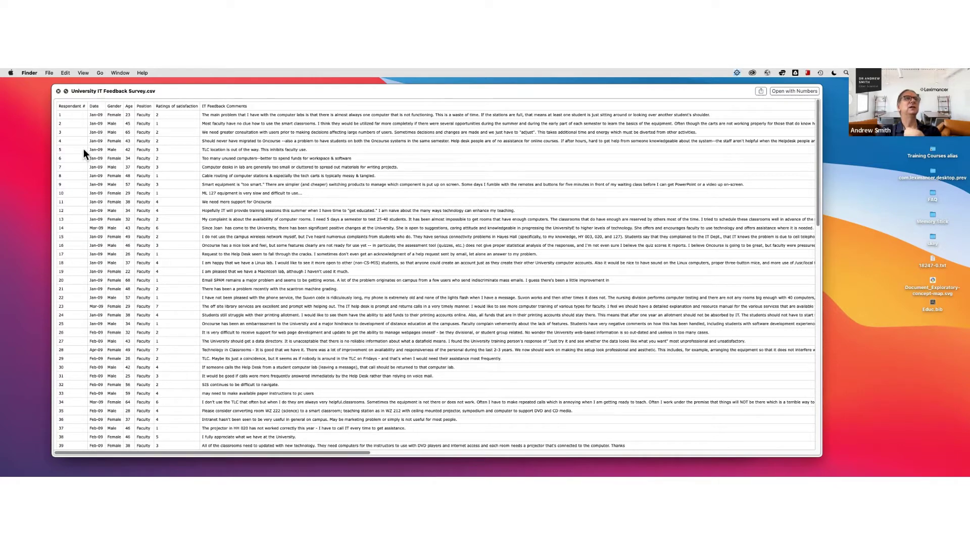
Look through the respondent rows and column headings in the University IT Feedback Survey.csv preview
{"action": "left_click_drag", "start_coordinate": [222, 87], "coordinate": [201, 86]}
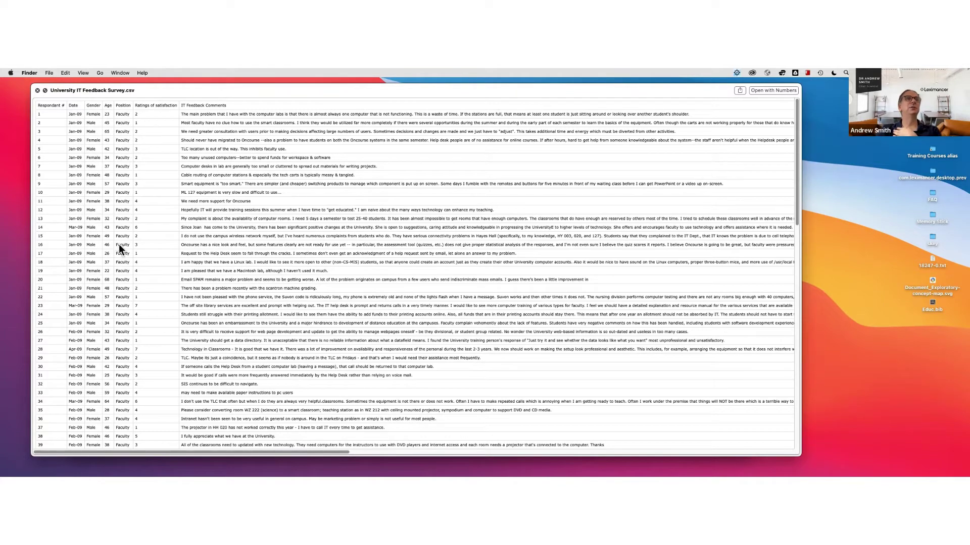
{"action": "scroll", "coordinate": [127, 247], "scroll_direction": "down", "scroll_amount": 5}
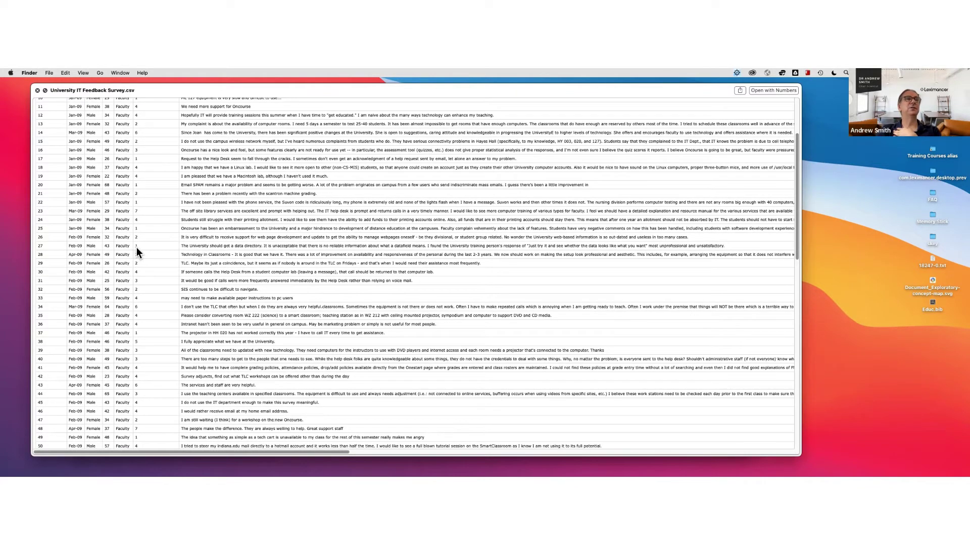
{"action": "scroll", "coordinate": [136, 247], "scroll_direction": "down", "scroll_amount": 15}
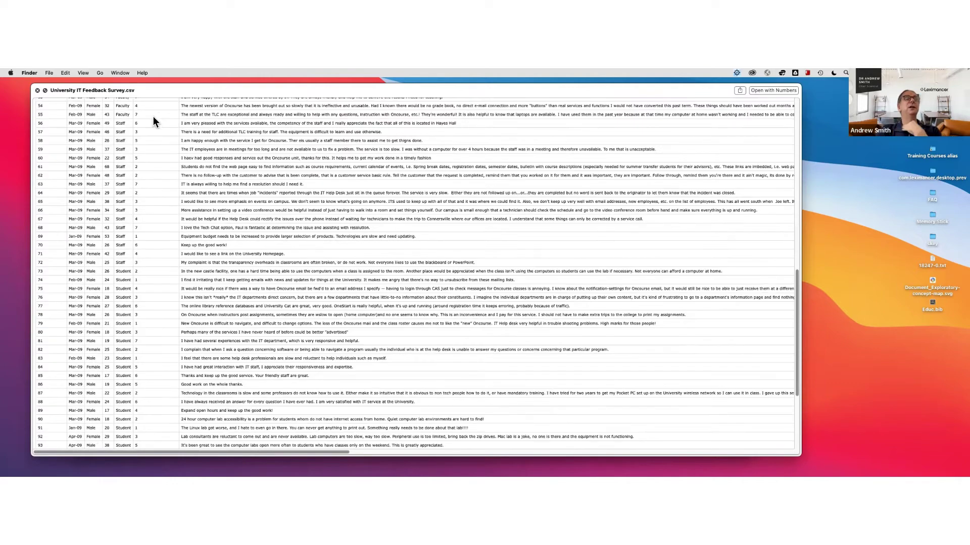
{"action": "scroll", "coordinate": [141, 177], "scroll_direction": "down", "scroll_amount": 2}
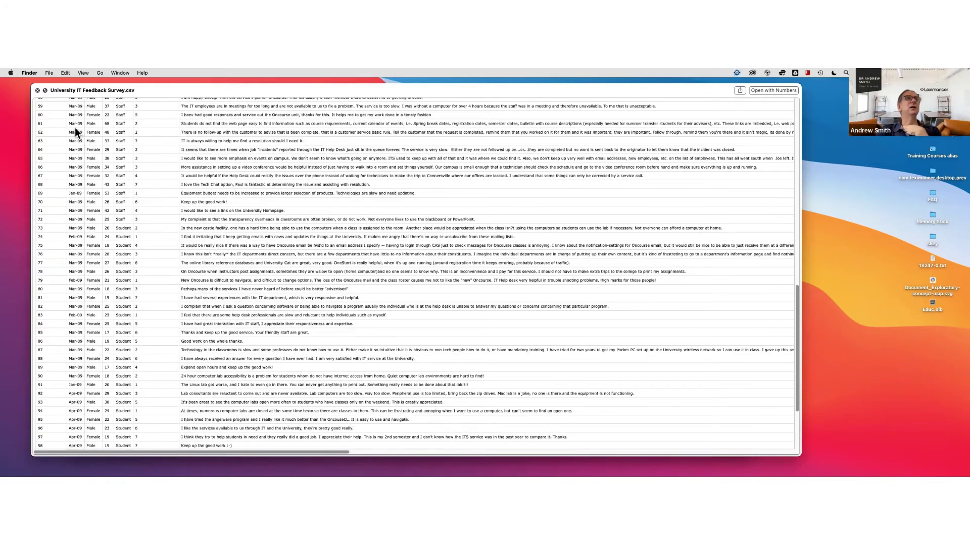
{"action": "scroll", "coordinate": [74, 124], "scroll_direction": "up", "scroll_amount": 20}
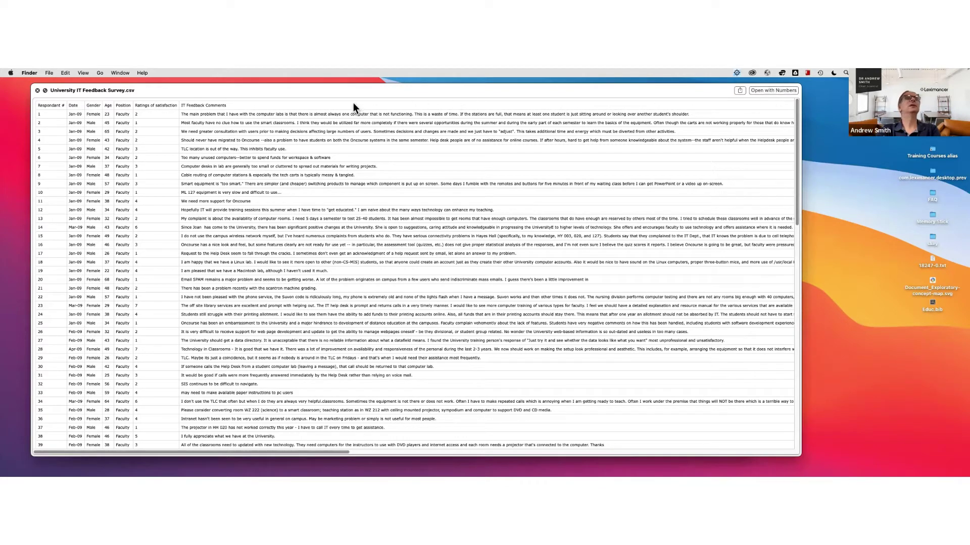
Open University IT Feedback Survey.csv in Microsoft Excel and widen the IT Feedback Comments column
{"action": "key", "text": "super+o"}
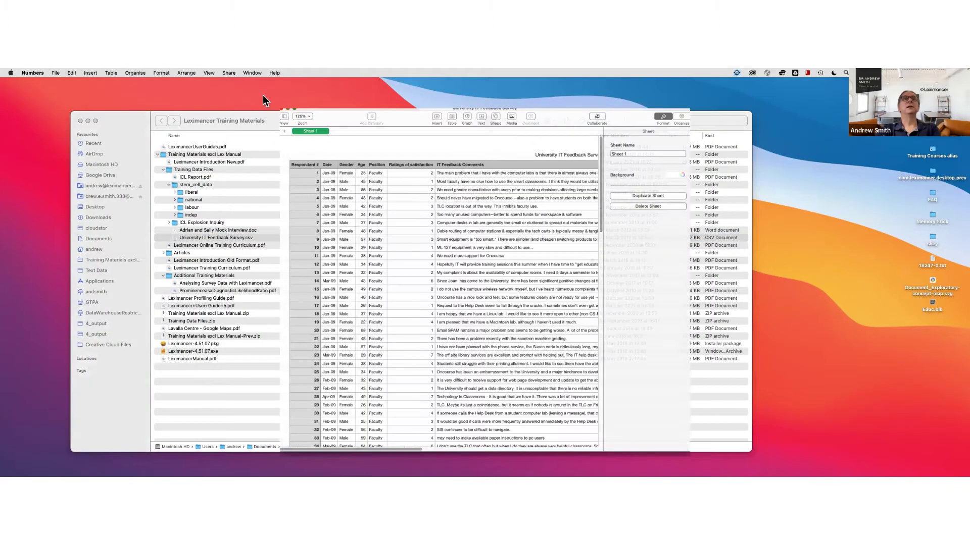
{"action": "key", "text": "super+w"}
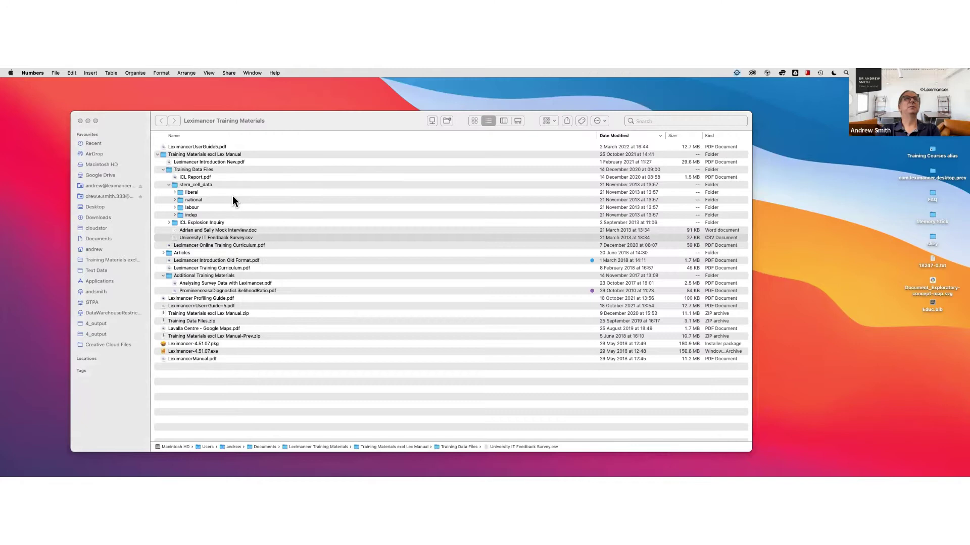
{"action": "right_click", "coordinate": [217, 236]}
{"action": "mouse_move", "coordinate": [256, 249]}
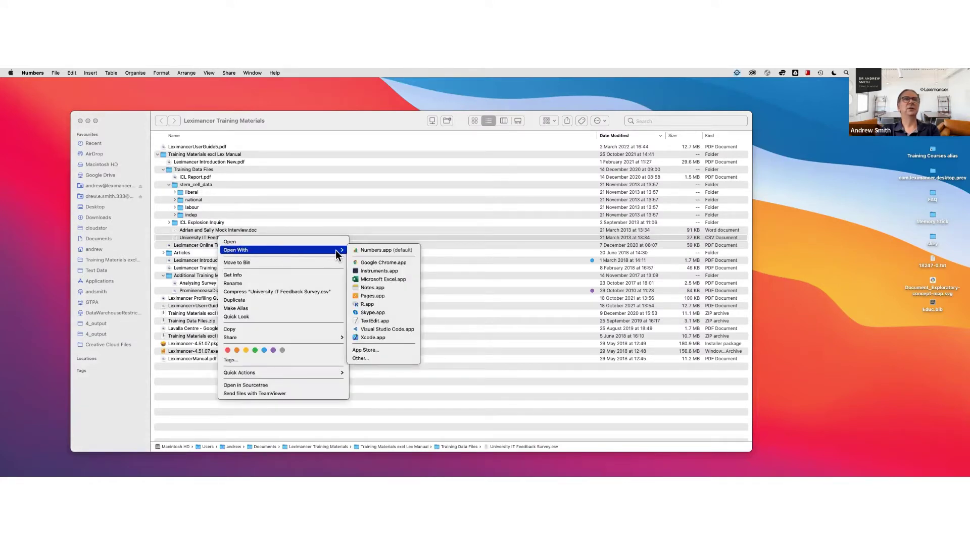
{"action": "left_click", "coordinate": [378, 279]}
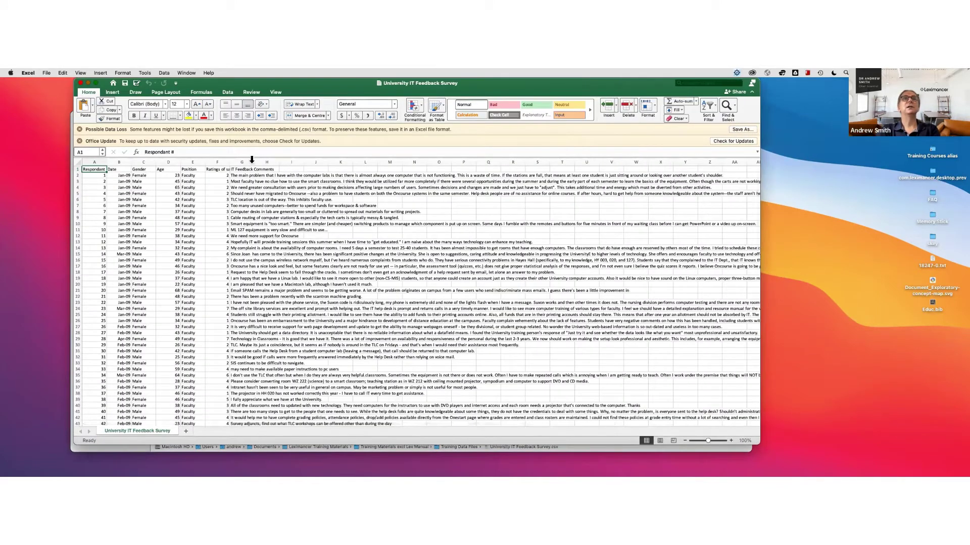
{"action": "left_click_drag", "start_coordinate": [254, 162], "coordinate": [347, 162]}
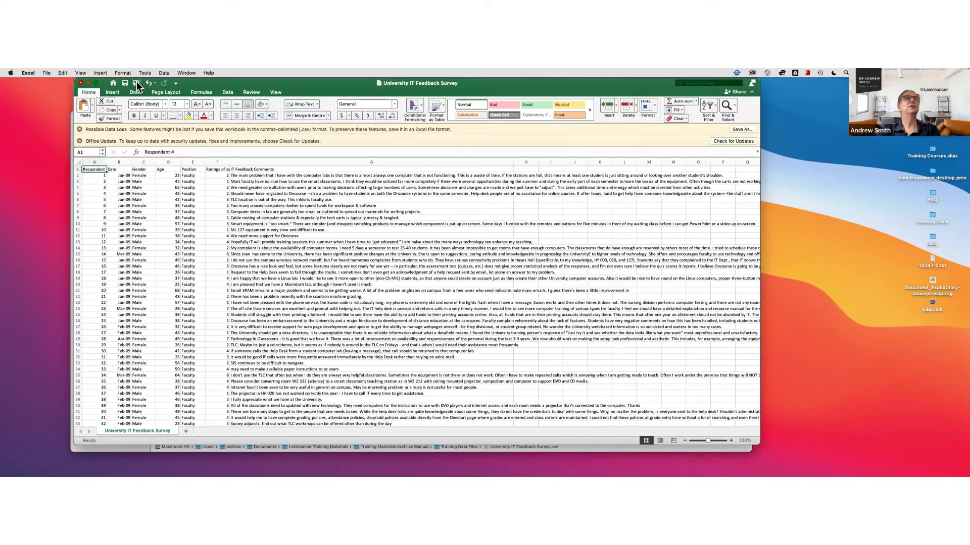
Review the file formats available for saving the survey workbook, without saving a copy
{"action": "key", "text": "super+shift+s"}
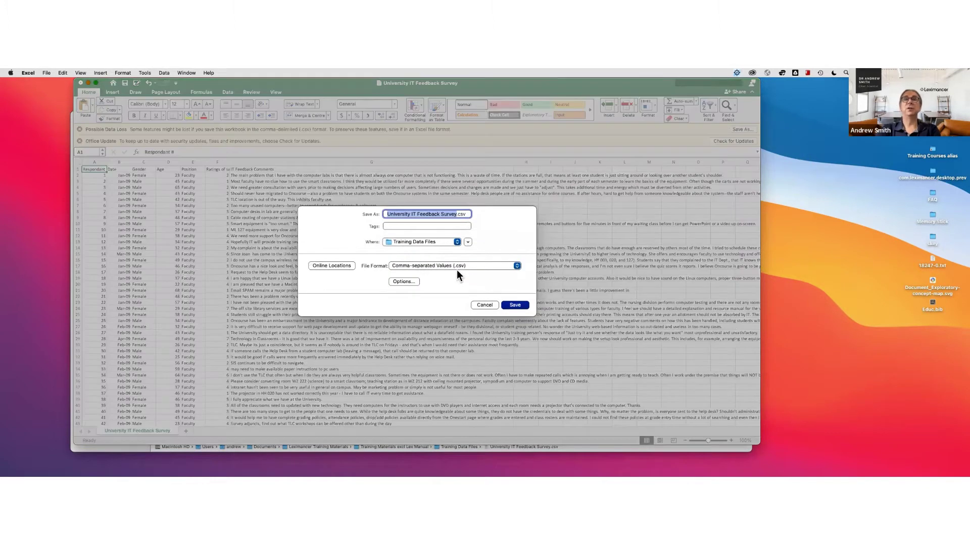
{"action": "left_click", "coordinate": [467, 263]}
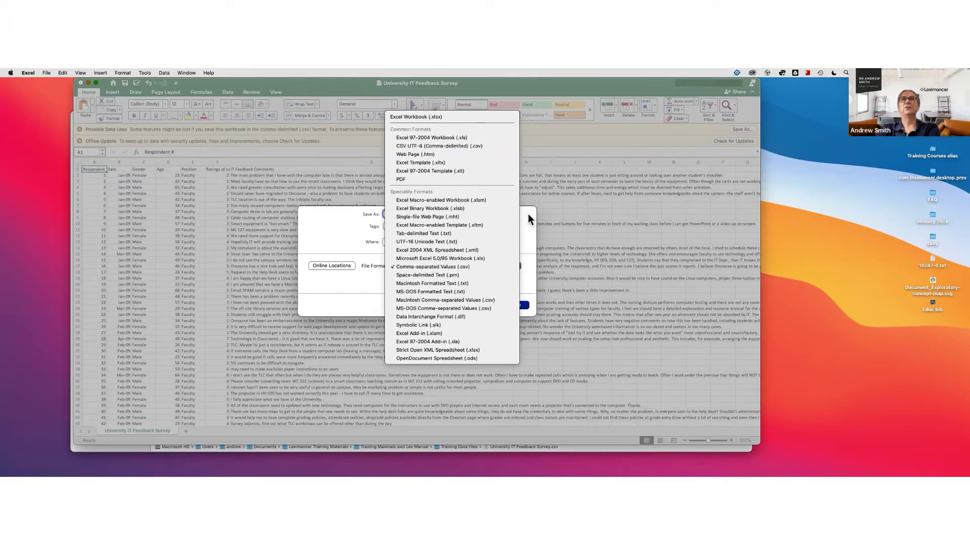
{"action": "left_click", "coordinate": [455, 266]}
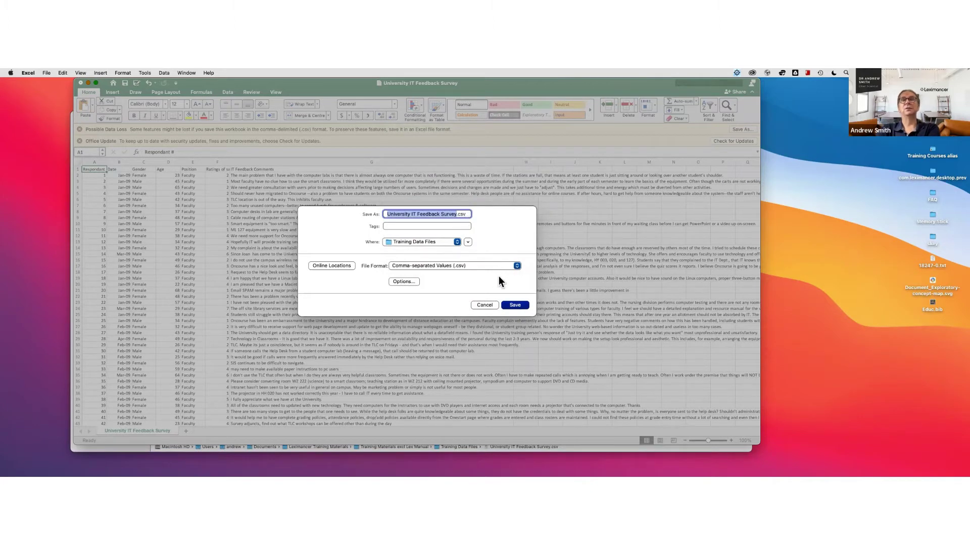
{"action": "left_click", "coordinate": [484, 304]}
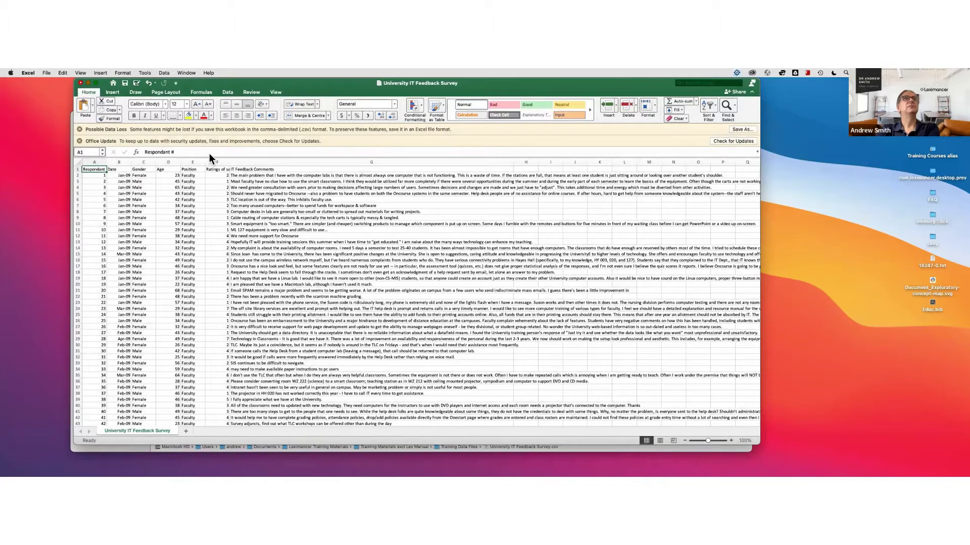
Close the survey workbook, saving its changes, and switch to Leximancer in Firefox
{"action": "key", "text": "super+w"}
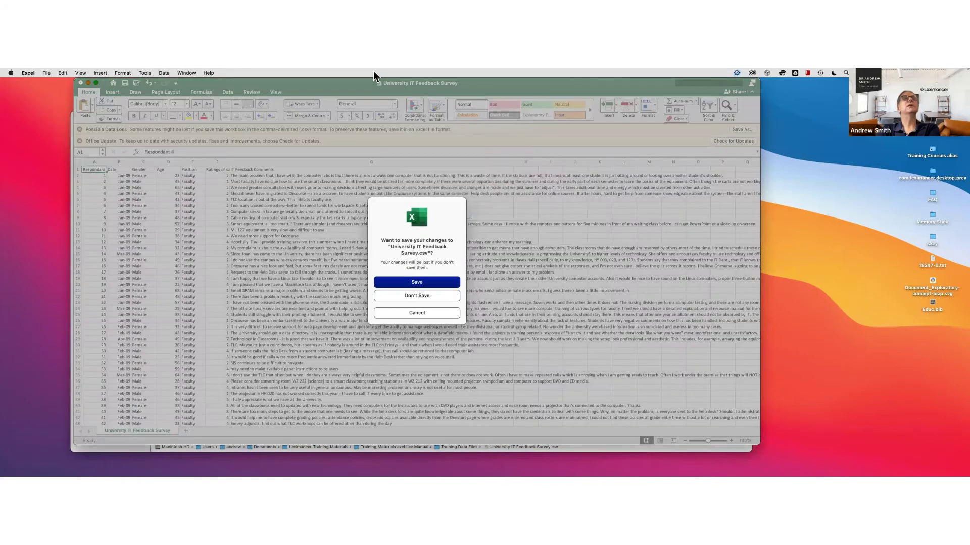
{"action": "left_click", "coordinate": [407, 284]}
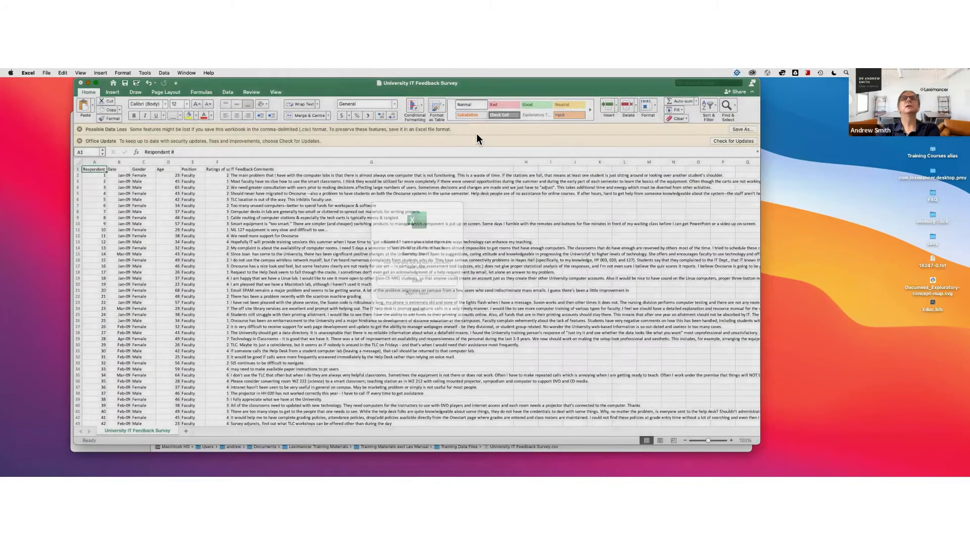
{"action": "key", "text": "ctrl+Up"}
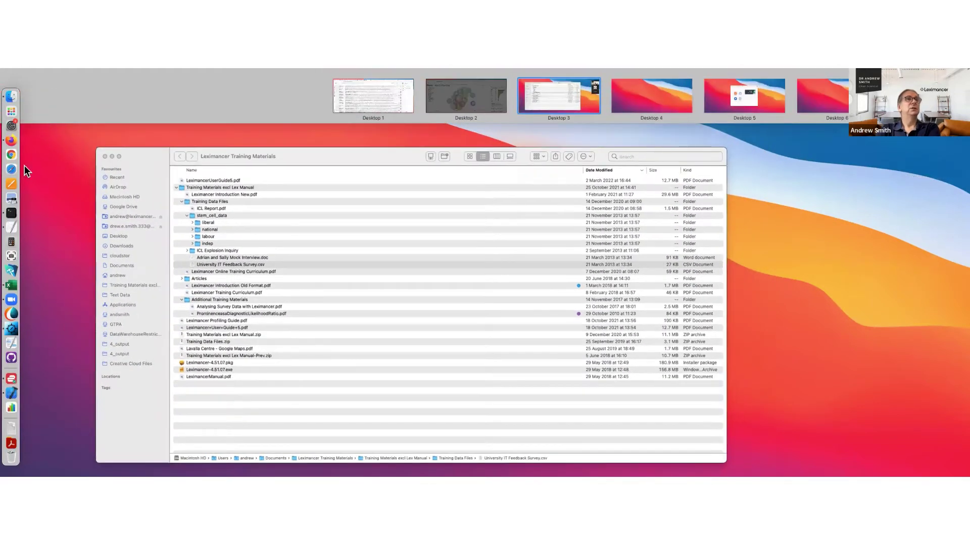
{"action": "key", "text": "ctrl+Left"}
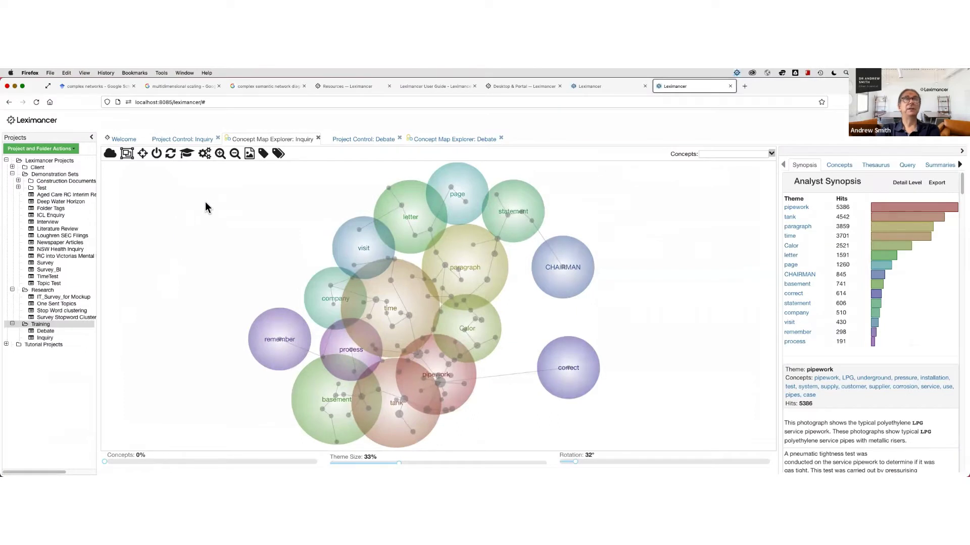
Create a new project named Survey in the Training folder and select it
{"action": "right_click", "coordinate": [42, 330]}
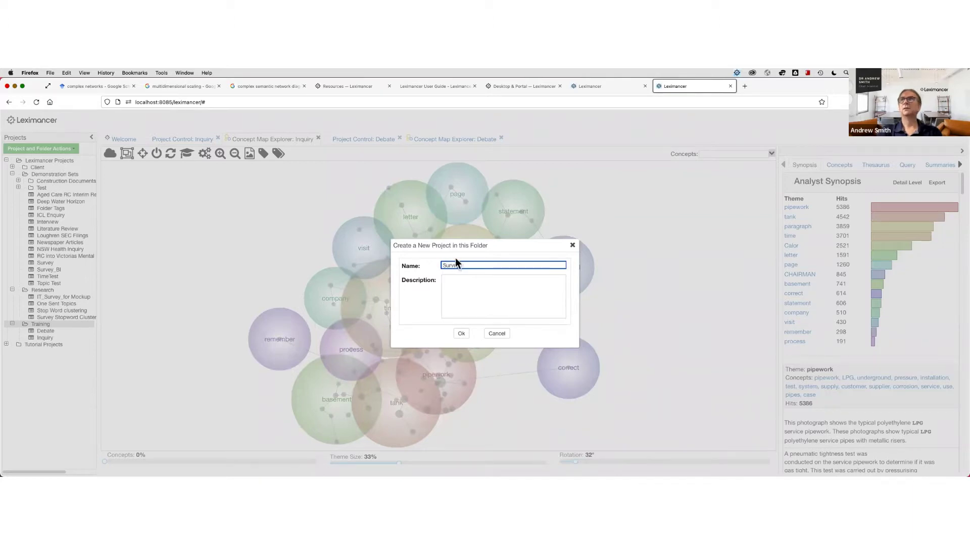
{"action": "left_click", "coordinate": [462, 335]}
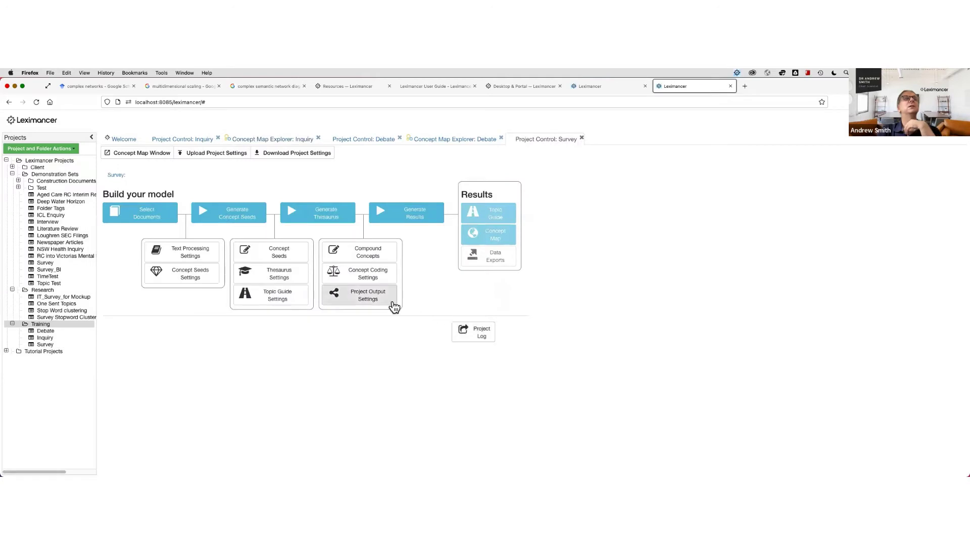
{"action": "left_click", "coordinate": [50, 344]}
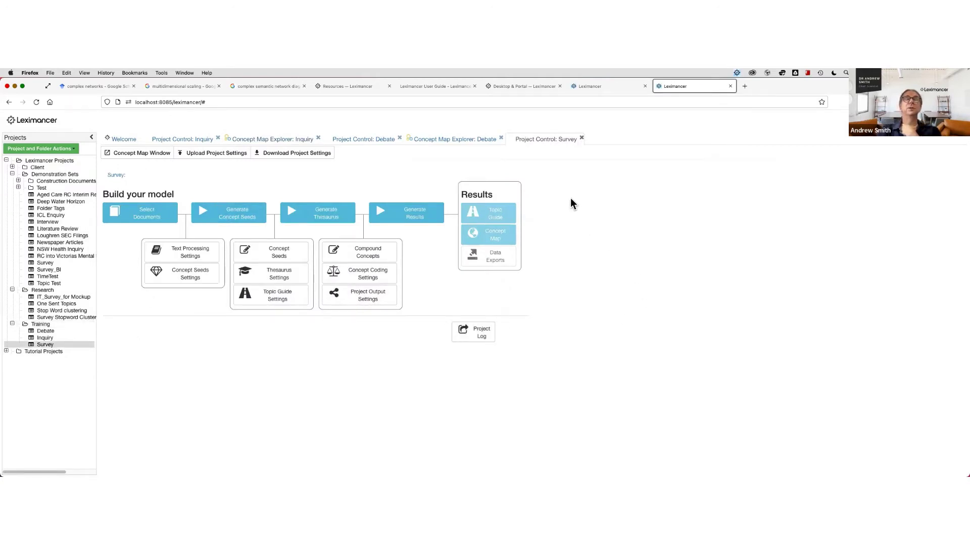
Add University IT Feedback Survey.csv from the Training Data Files folder to the Survey project's selected documents
{"action": "left_click", "coordinate": [135, 219]}
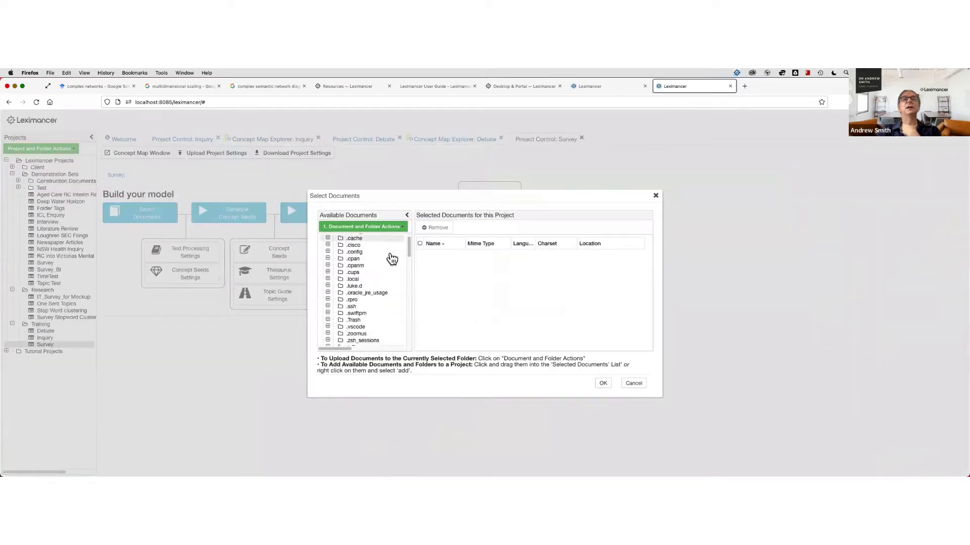
{"action": "scroll", "coordinate": [392, 259], "scroll_direction": "down", "scroll_amount": 5}
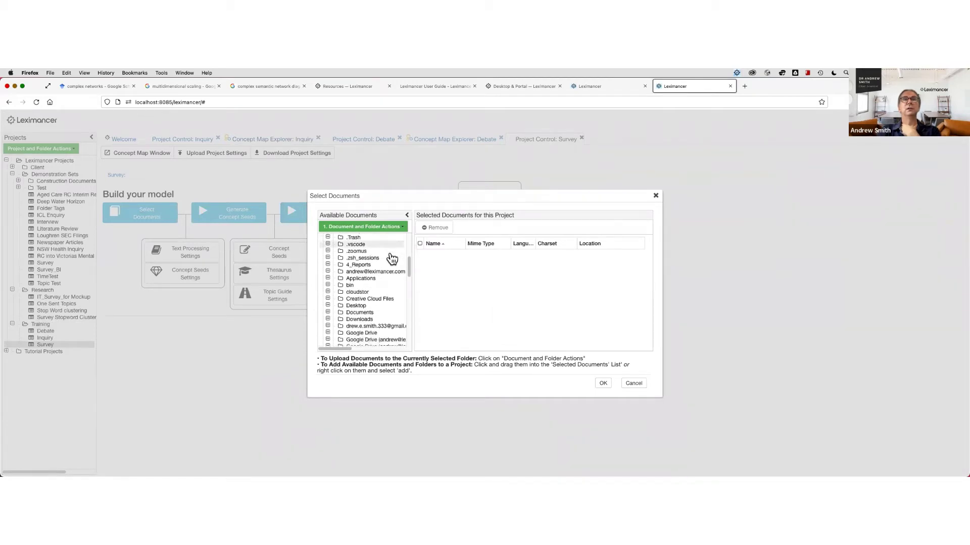
{"action": "scroll", "coordinate": [392, 259], "scroll_direction": "down", "scroll_amount": 4}
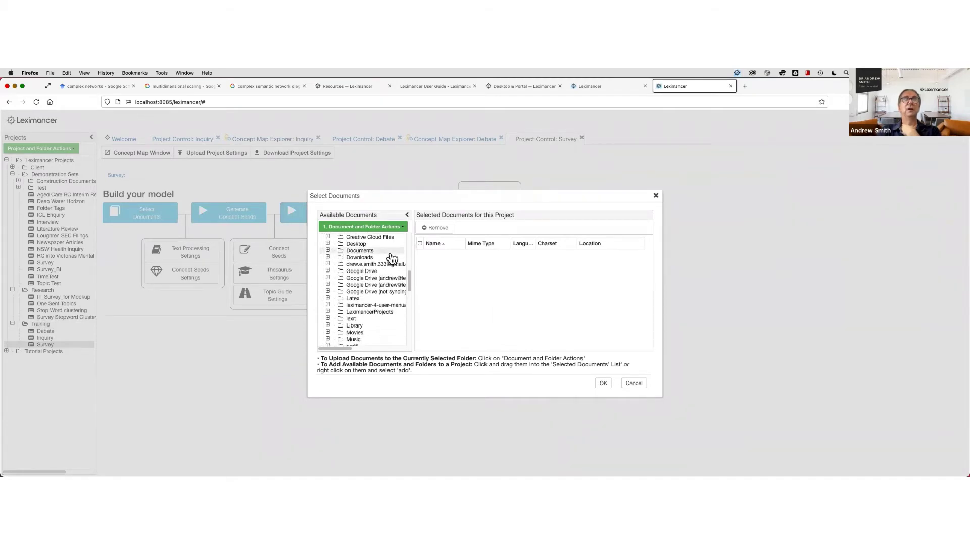
{"action": "scroll", "coordinate": [392, 259], "scroll_direction": "down", "scroll_amount": 5}
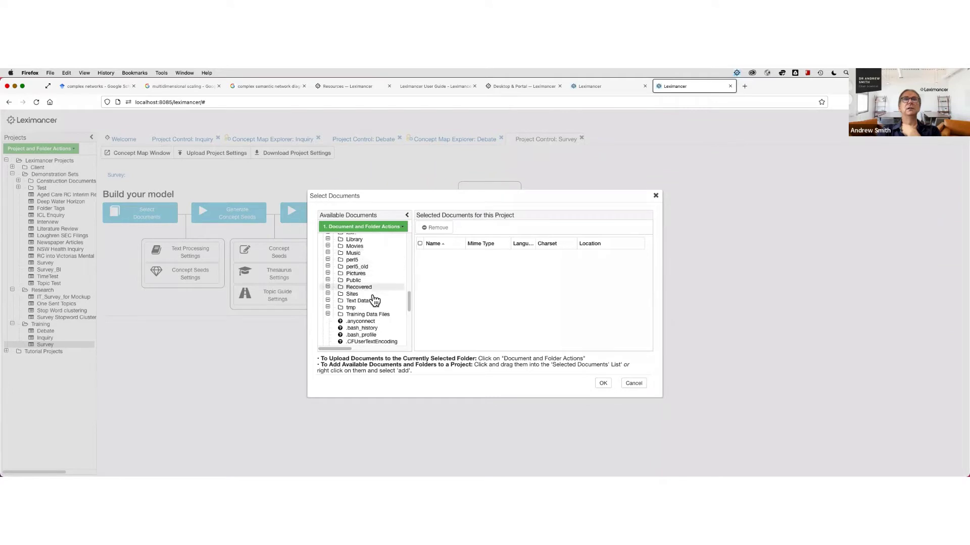
{"action": "left_click", "coordinate": [328, 314]}
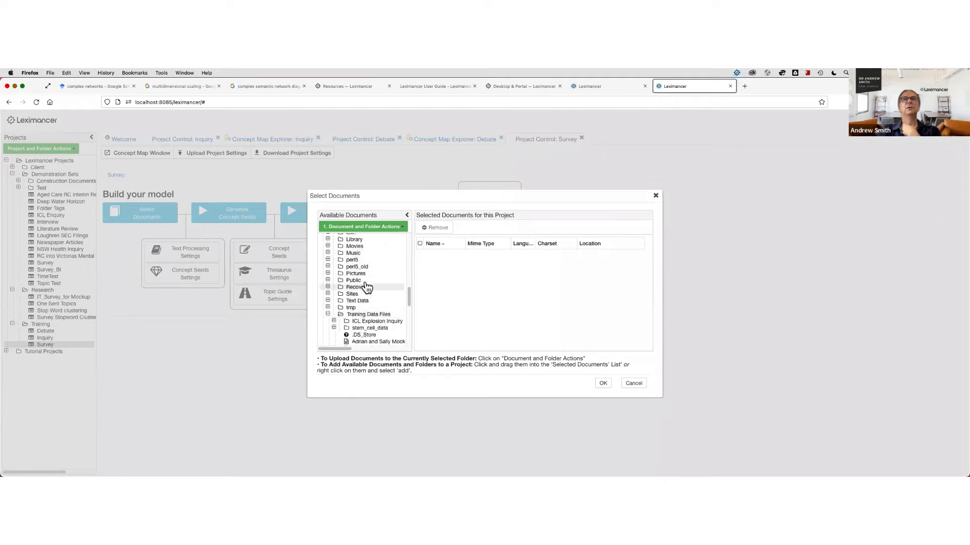
{"action": "scroll", "coordinate": [368, 286], "scroll_direction": "down", "scroll_amount": 1}
{"action": "scroll", "coordinate": [371, 283], "scroll_direction": "down", "scroll_amount": 1}
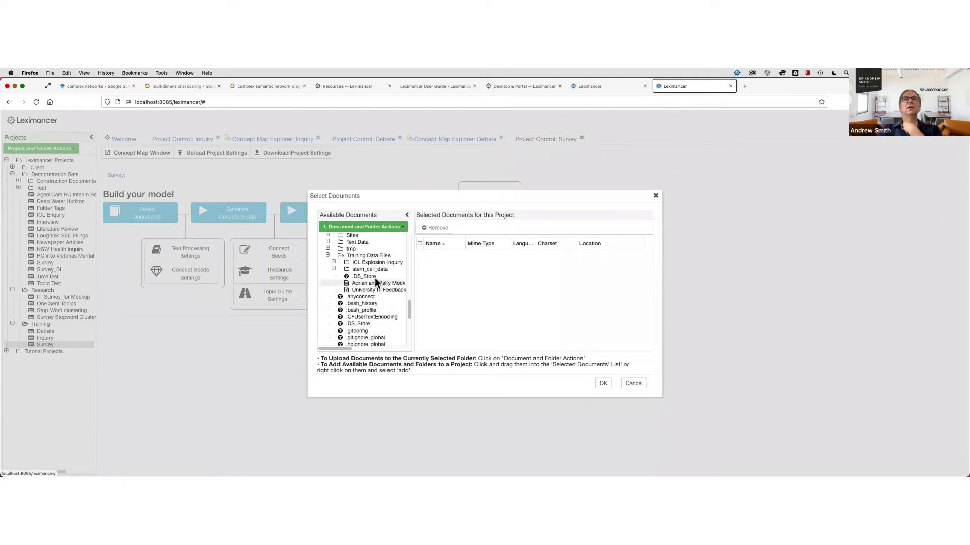
{"action": "scroll", "coordinate": [368, 282], "scroll_direction": "down", "scroll_amount": 1}
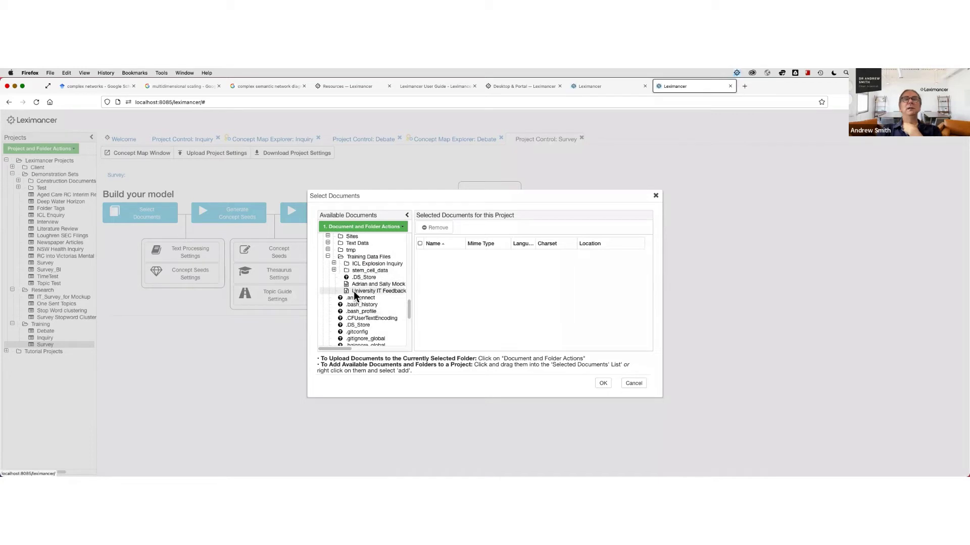
{"action": "left_click_drag", "start_coordinate": [411, 290], "coordinate": [474, 291]}
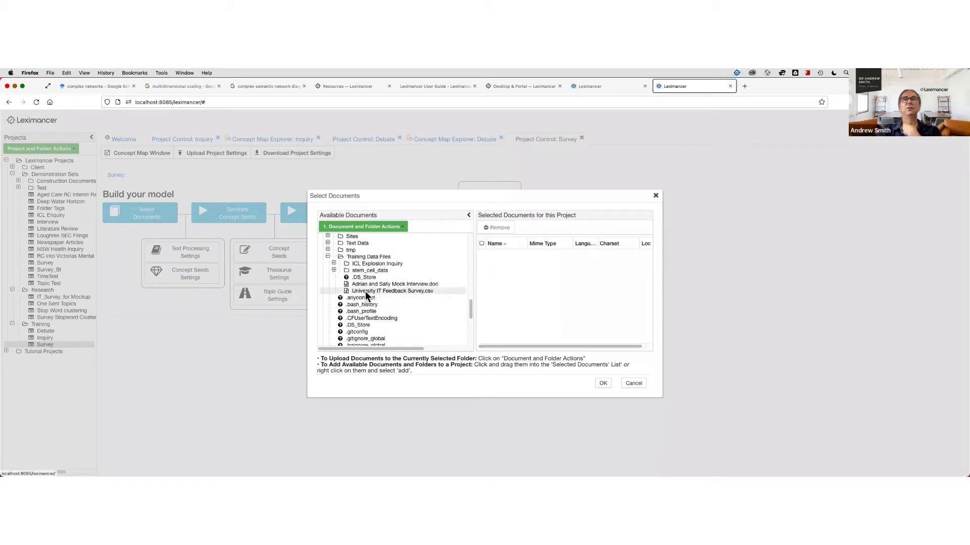
{"action": "left_click_drag", "start_coordinate": [343, 291], "coordinate": [421, 268]}
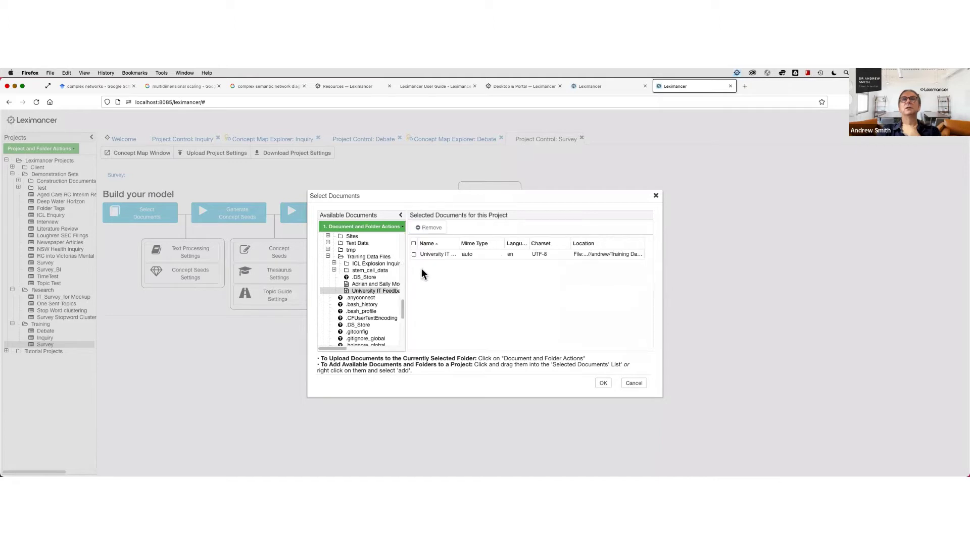
Widen the Select Documents dialog and its Name and Language columns so the survey file's details fit
{"action": "left_click_drag", "start_coordinate": [458, 241], "coordinate": [527, 241]}
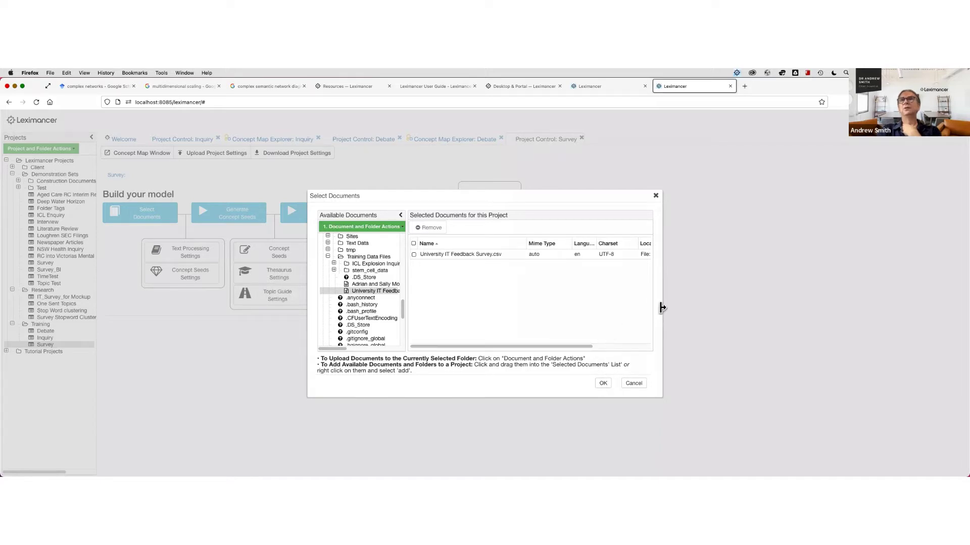
{"action": "left_click_drag", "start_coordinate": [662, 307], "coordinate": [765, 299]}
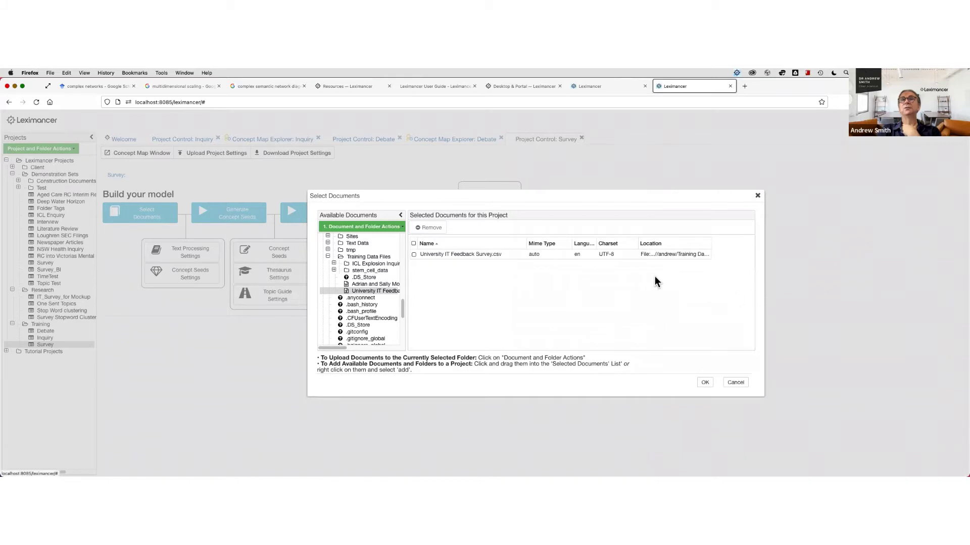
{"action": "double_click", "coordinate": [587, 252]}
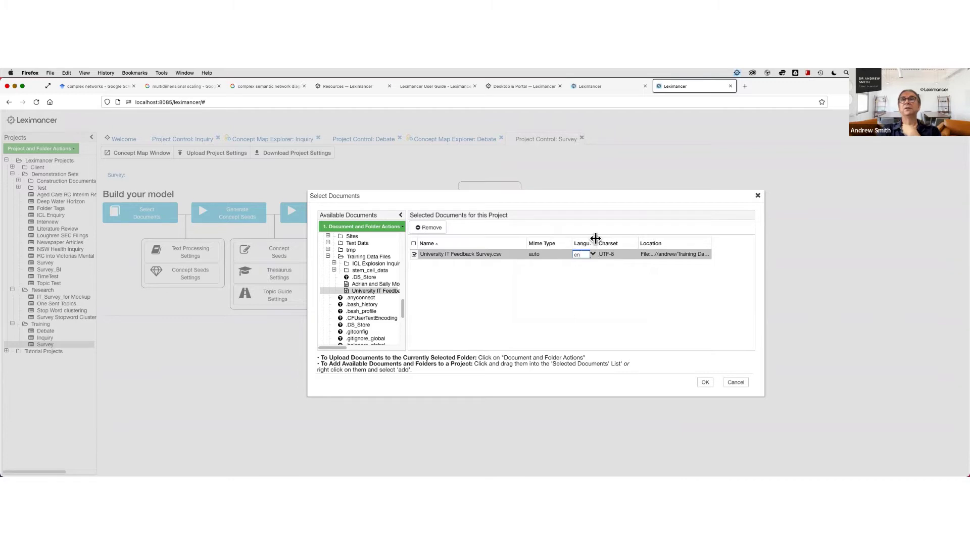
{"action": "left_click_drag", "start_coordinate": [595, 238], "coordinate": [631, 239]}
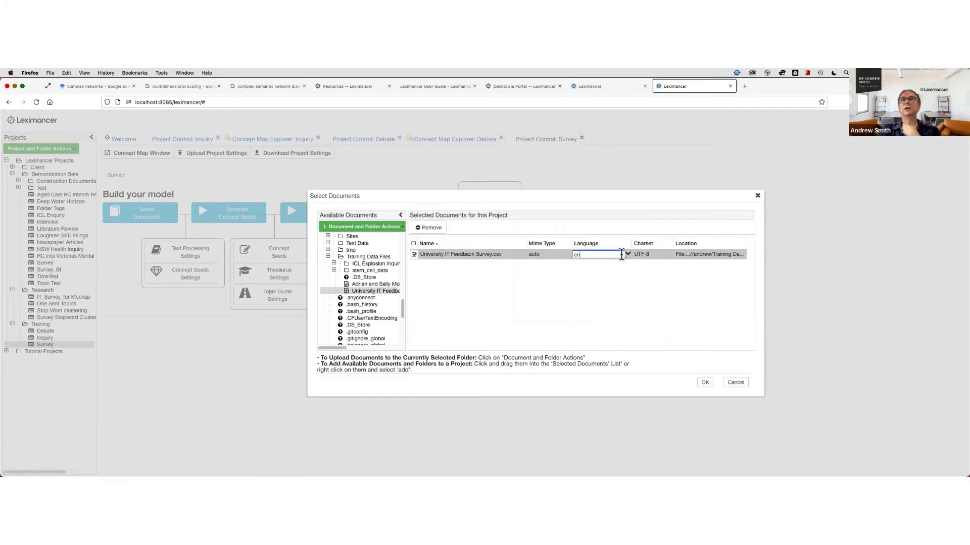
Review the language options available for University IT Feedback Survey.csv, keeping the language set to en
{"action": "left_click", "coordinate": [627, 254]}
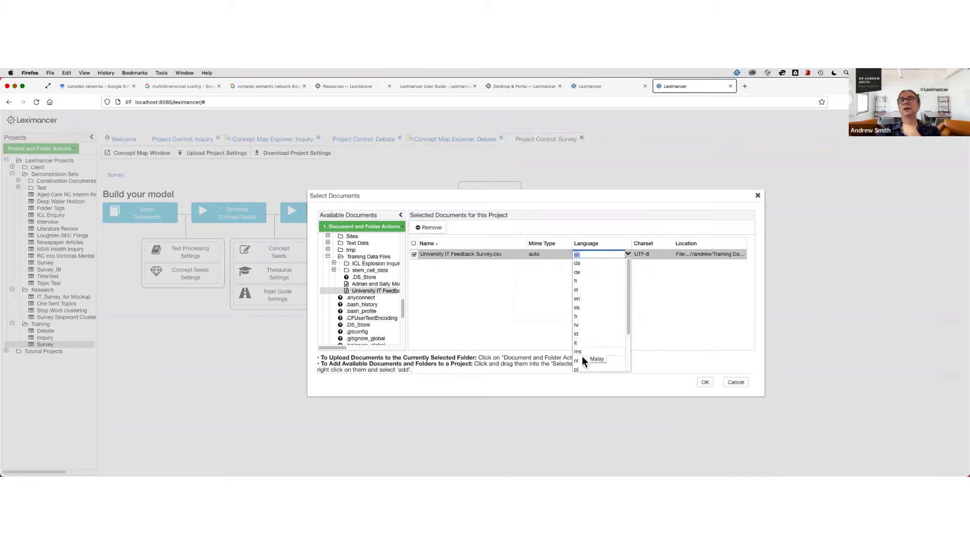
{"action": "left_click", "coordinate": [655, 298]}
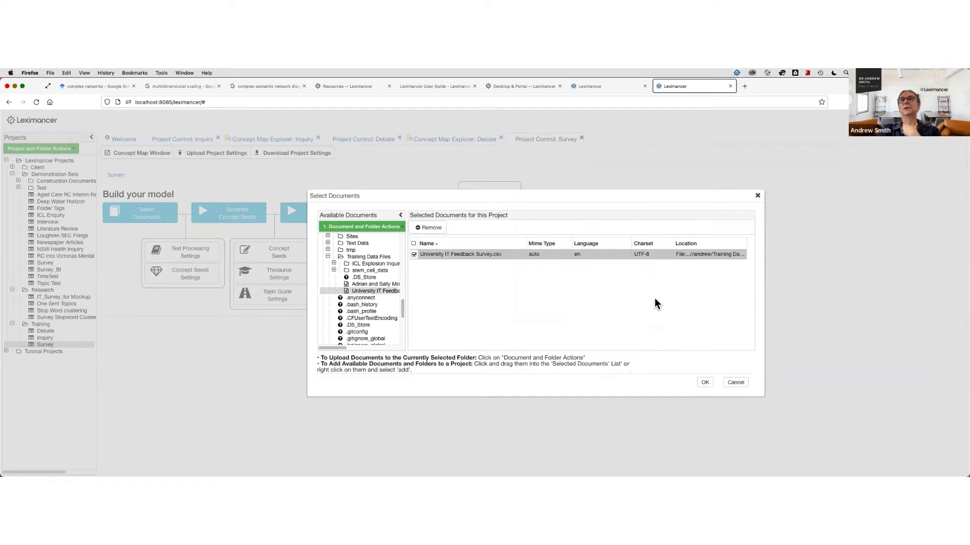
{"action": "left_click", "coordinate": [598, 255]}
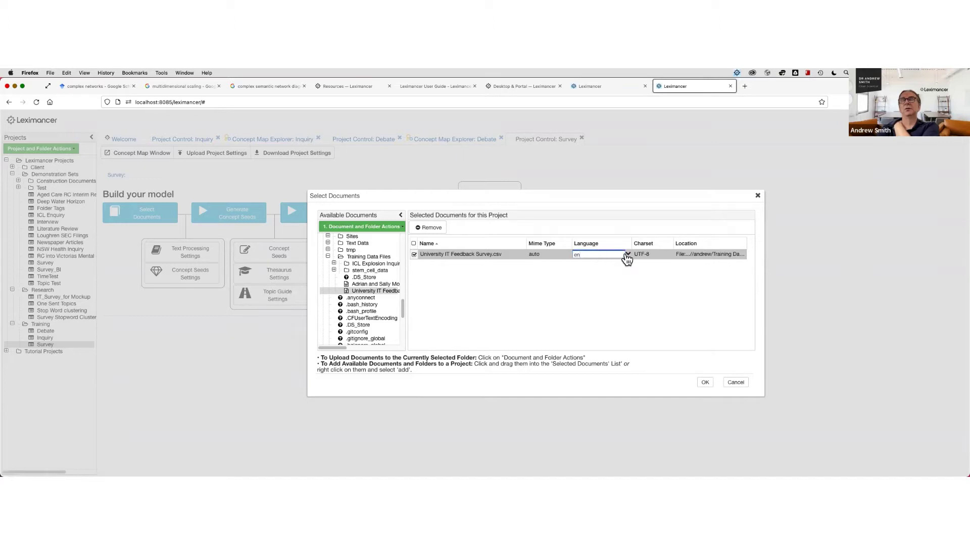
{"action": "left_click", "coordinate": [560, 291]}
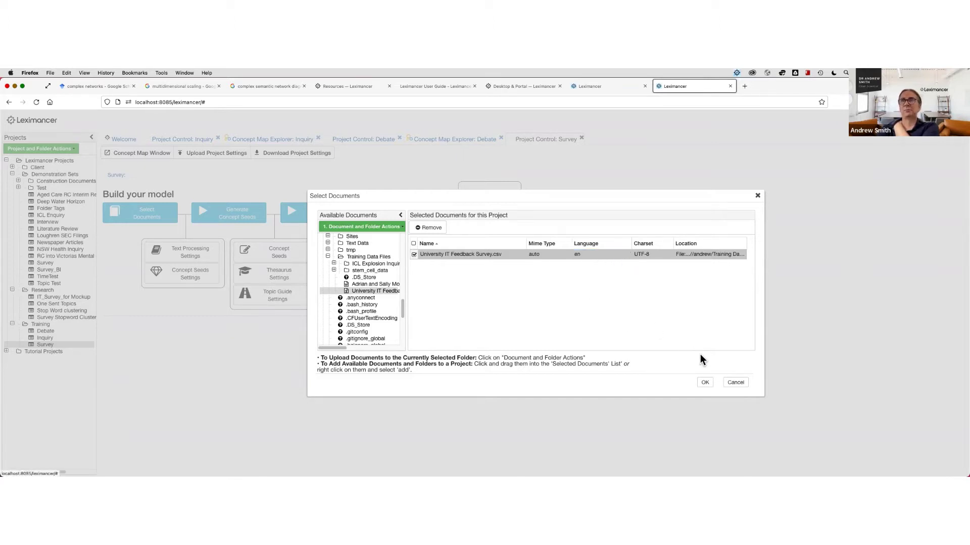
Deselect the survey file's row, confirm the document selection and generate the Survey project's concept seeds
{"action": "left_click", "coordinate": [414, 255]}
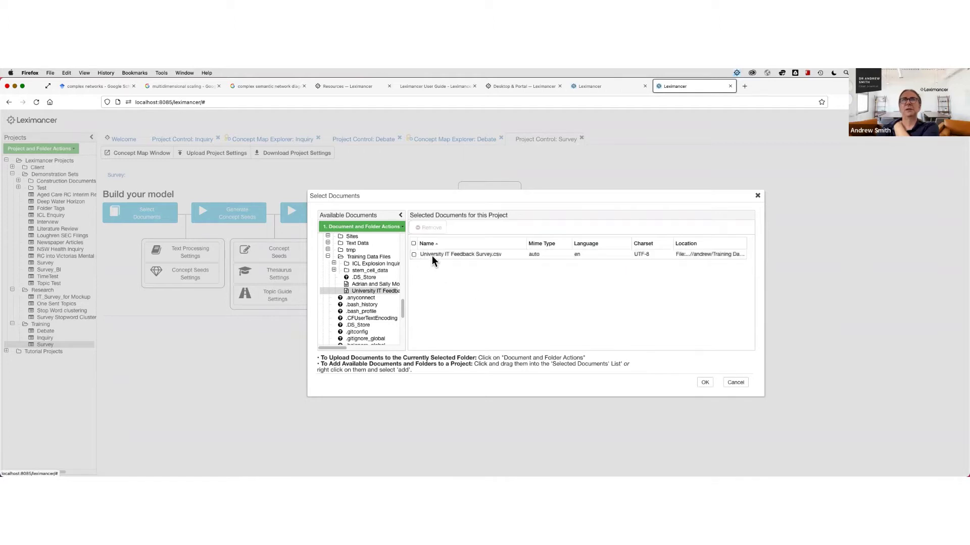
{"action": "left_click", "coordinate": [705, 383]}
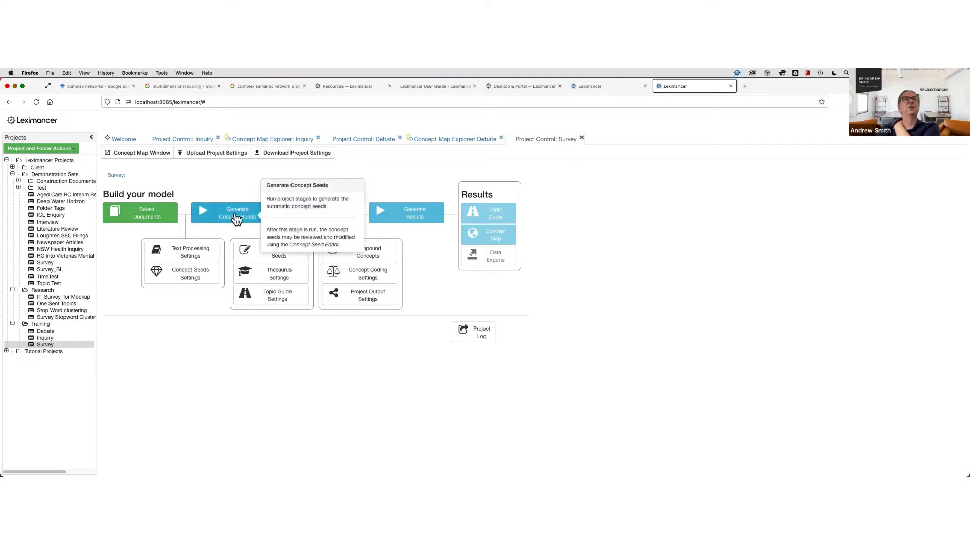
{"action": "left_click", "coordinate": [254, 214]}
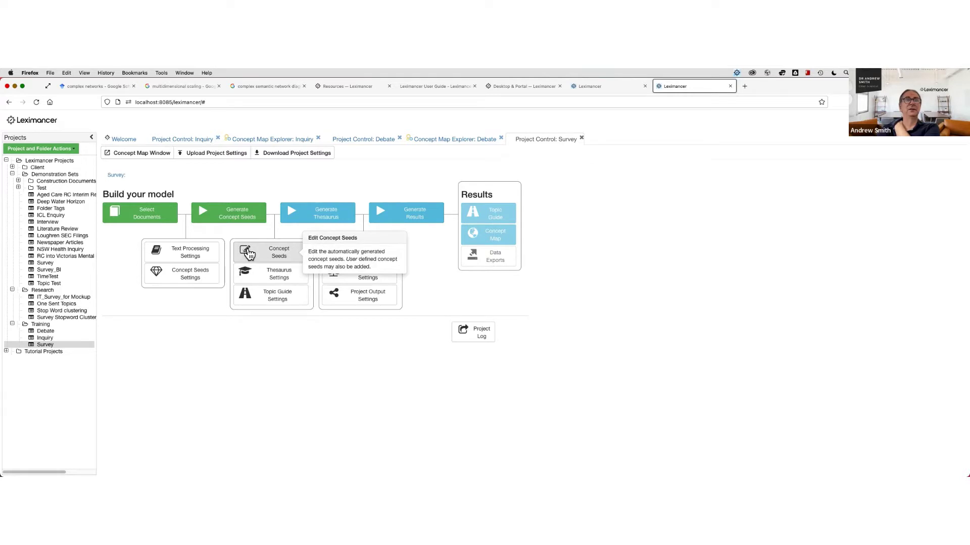
Open the Concept Seed Editor and look through its Auto Tags, User Defined Concepts and Auto Concepts lists
{"action": "left_click", "coordinate": [304, 259]}
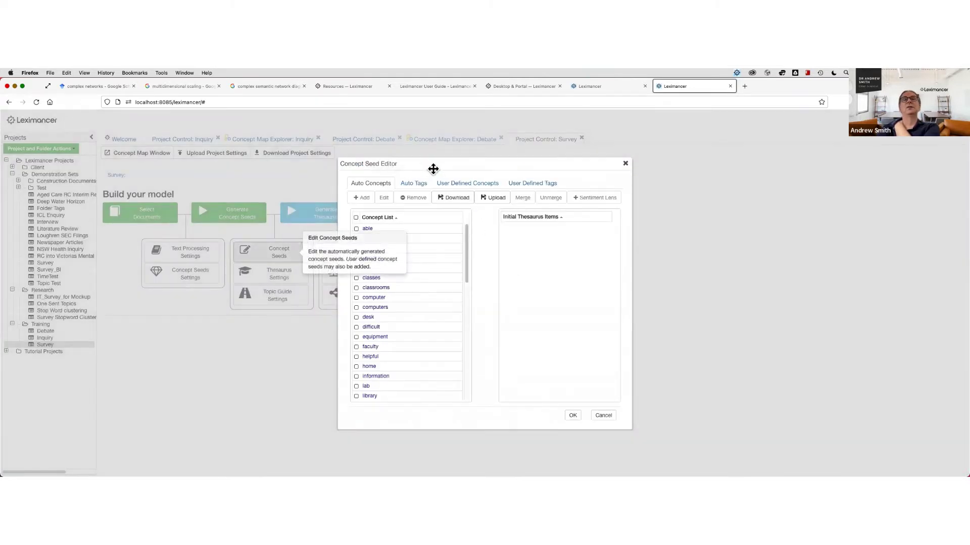
{"action": "left_click", "coordinate": [413, 183]}
{"action": "left_click", "coordinate": [467, 183]}
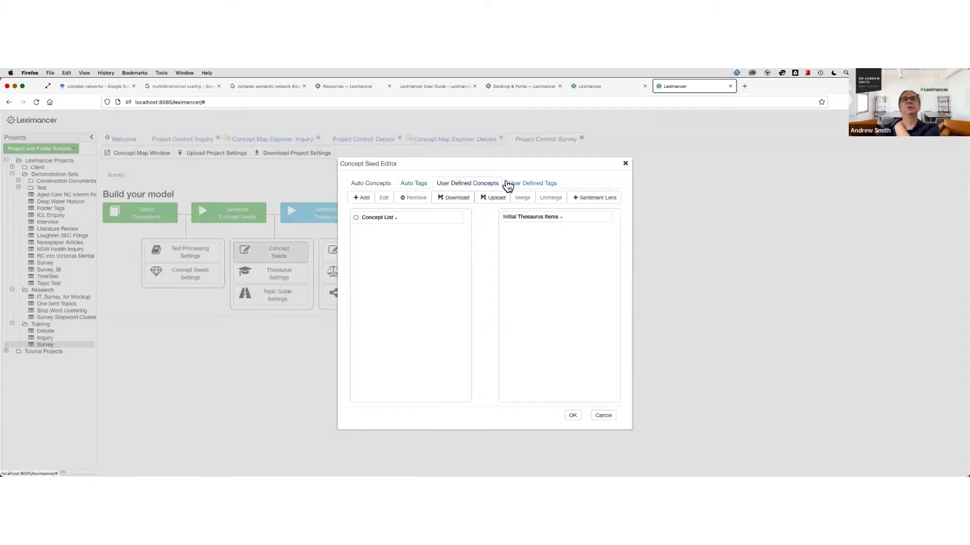
{"action": "left_click", "coordinate": [414, 184]}
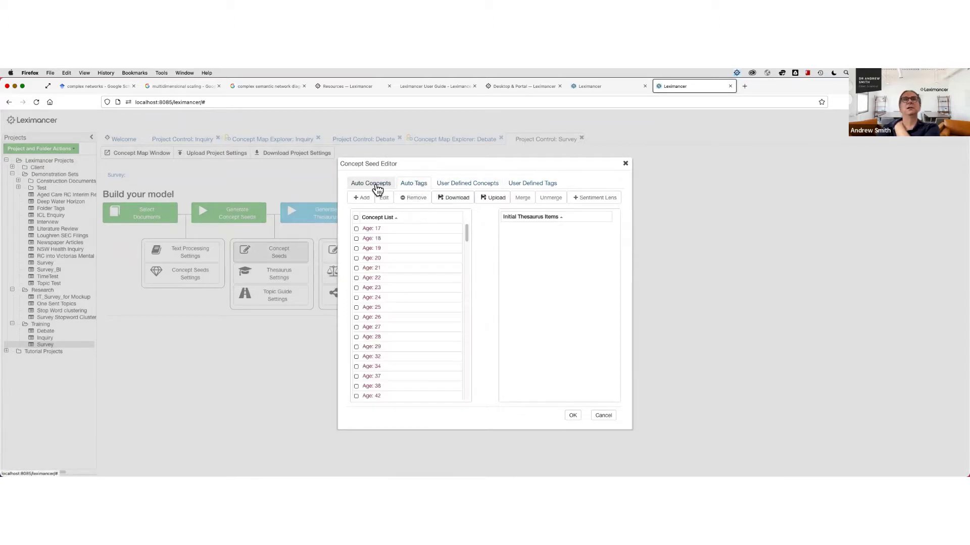
{"action": "left_click", "coordinate": [372, 184]}
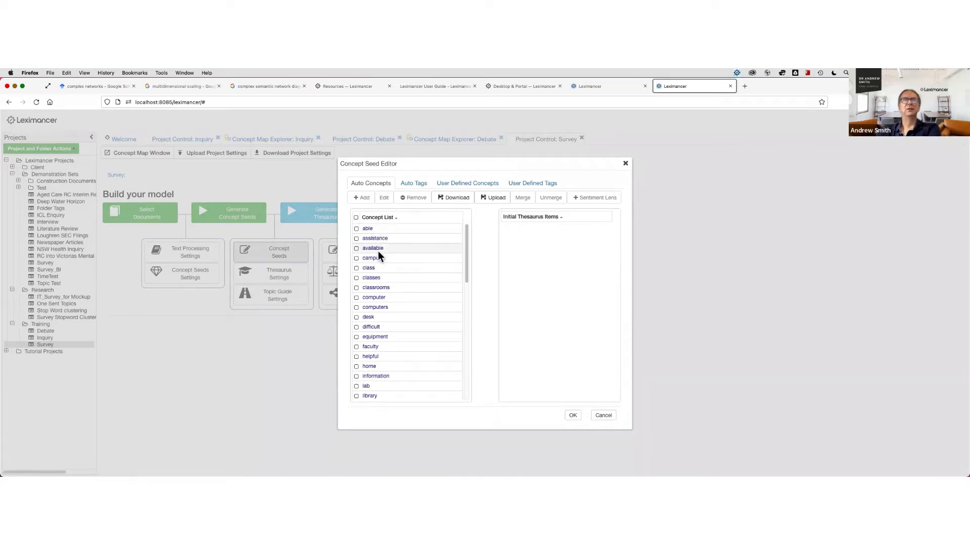
Examine the automatic concept seeds and the initial thesaurus items of words such as classes, classrooms, computer, able, difficult and campus
{"action": "left_click", "coordinate": [376, 277]}
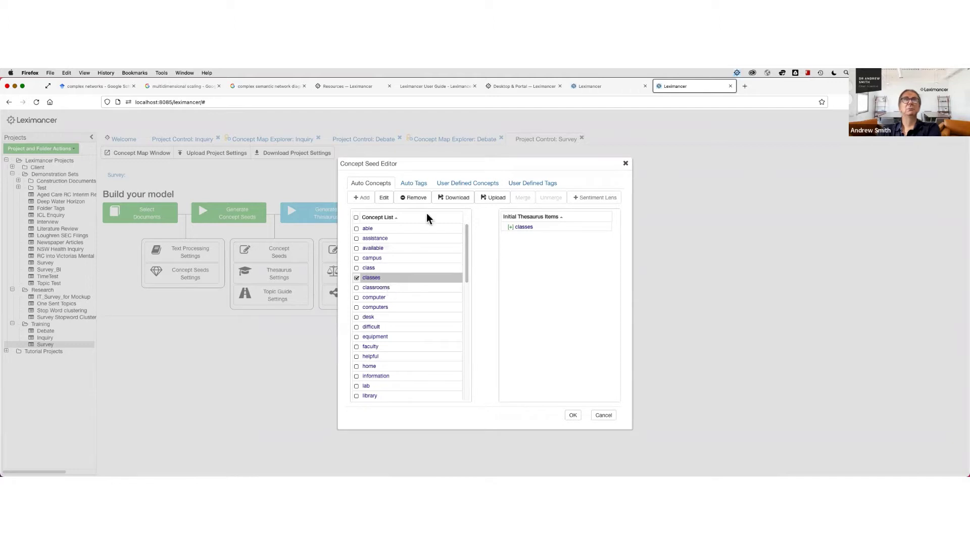
{"action": "left_click", "coordinate": [377, 288]}
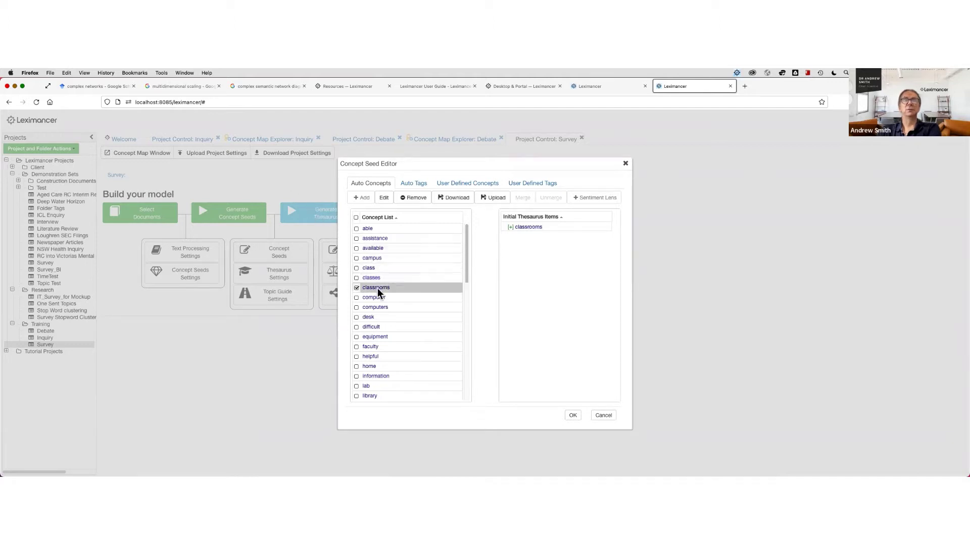
{"action": "left_click", "coordinate": [380, 298]}
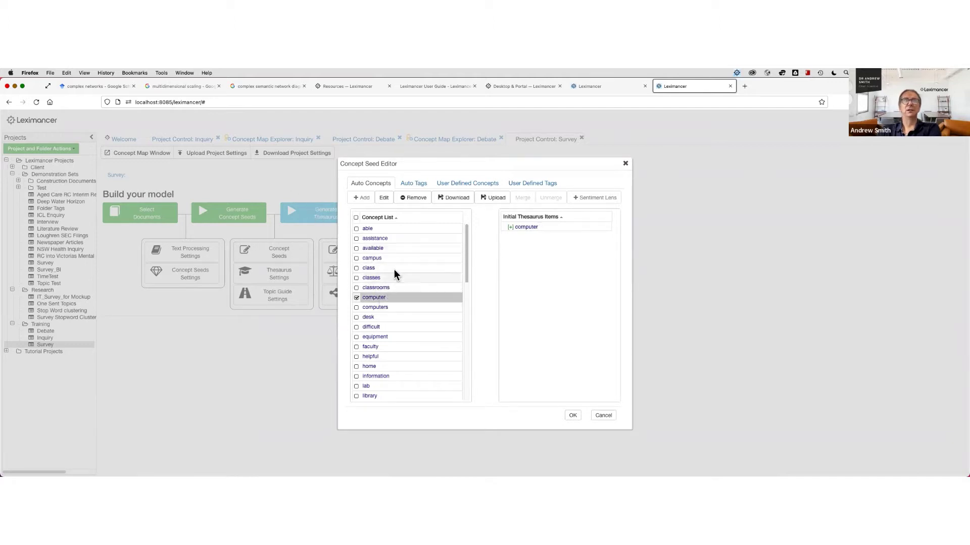
{"action": "left_click", "coordinate": [380, 229]}
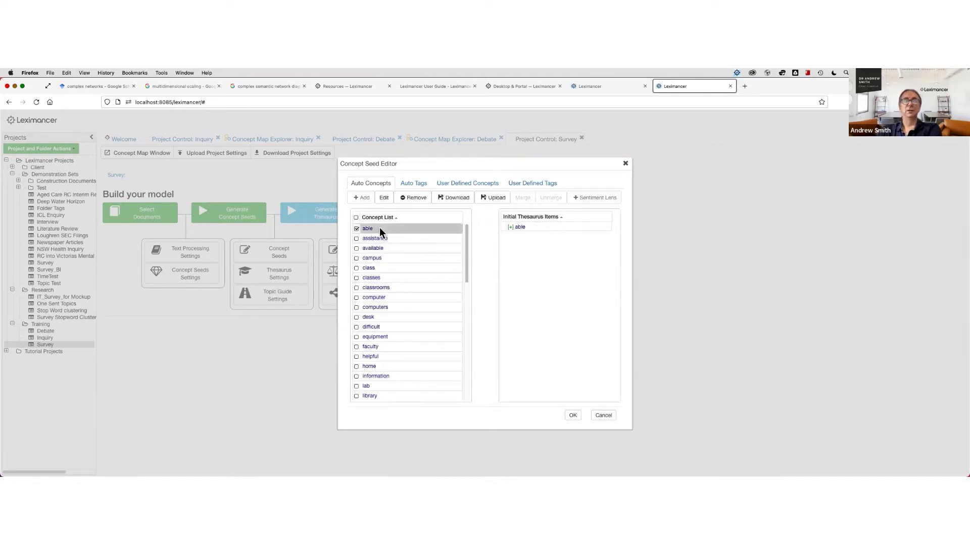
{"action": "left_click", "coordinate": [385, 287]}
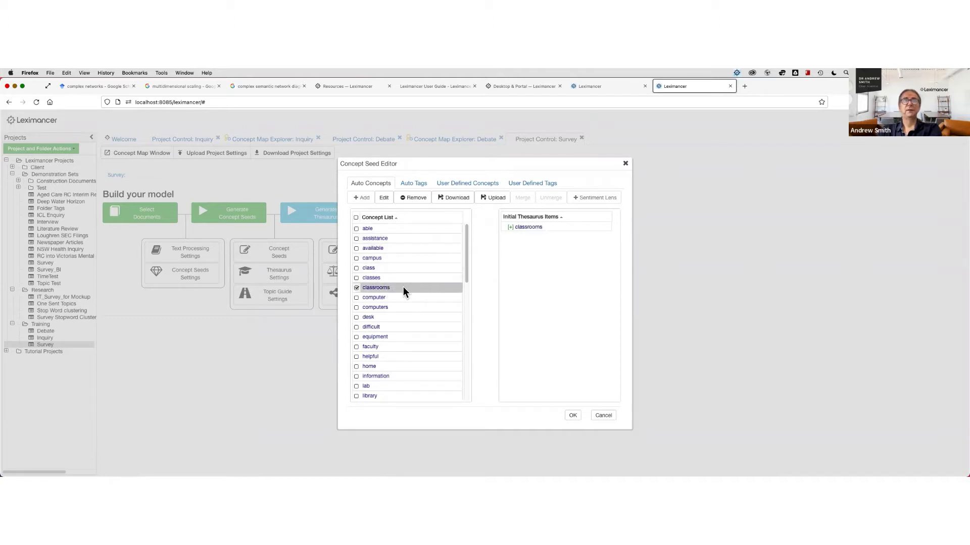
{"action": "left_click", "coordinate": [390, 296]}
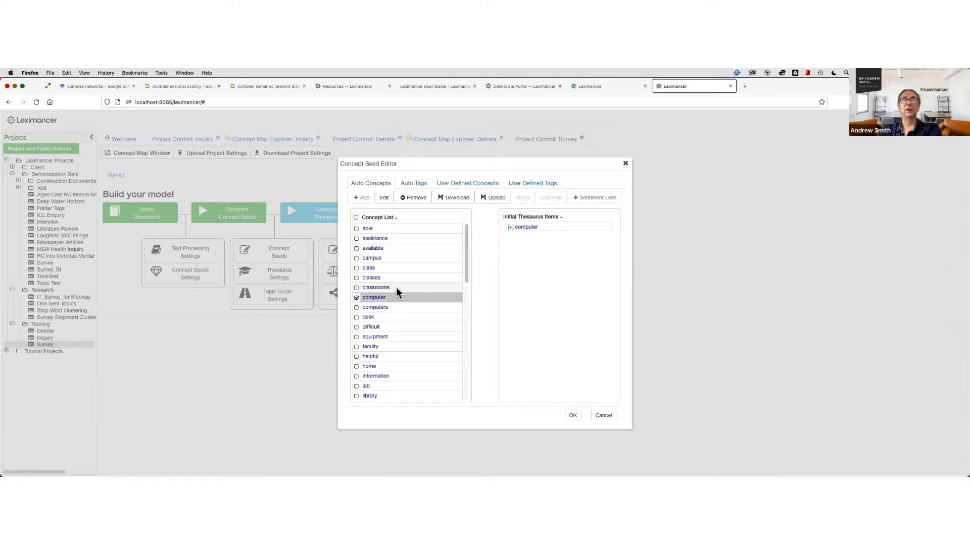
{"action": "left_click", "coordinate": [386, 287]}
{"action": "left_click", "coordinate": [374, 231]}
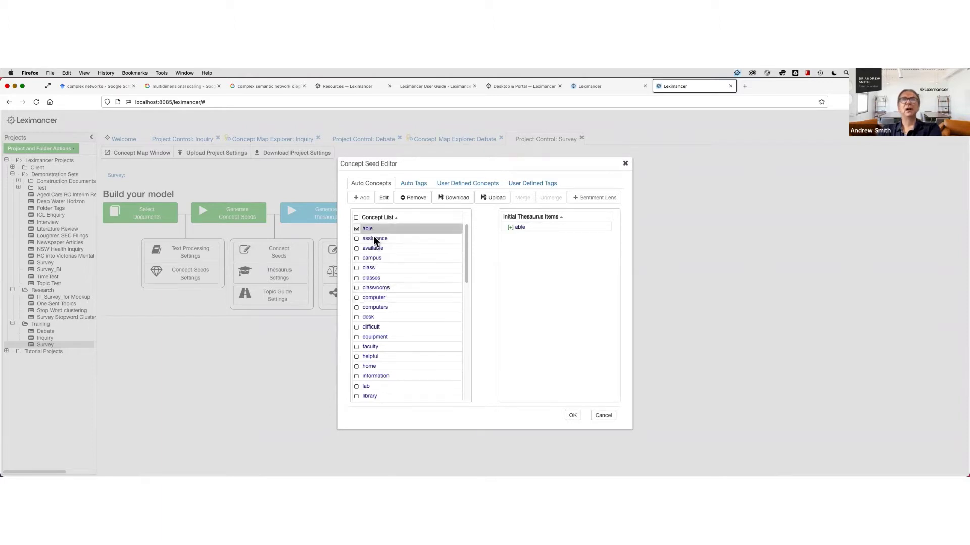
{"action": "left_click", "coordinate": [386, 326]}
{"action": "scroll", "coordinate": [385, 328], "scroll_direction": "down", "scroll_amount": 2}
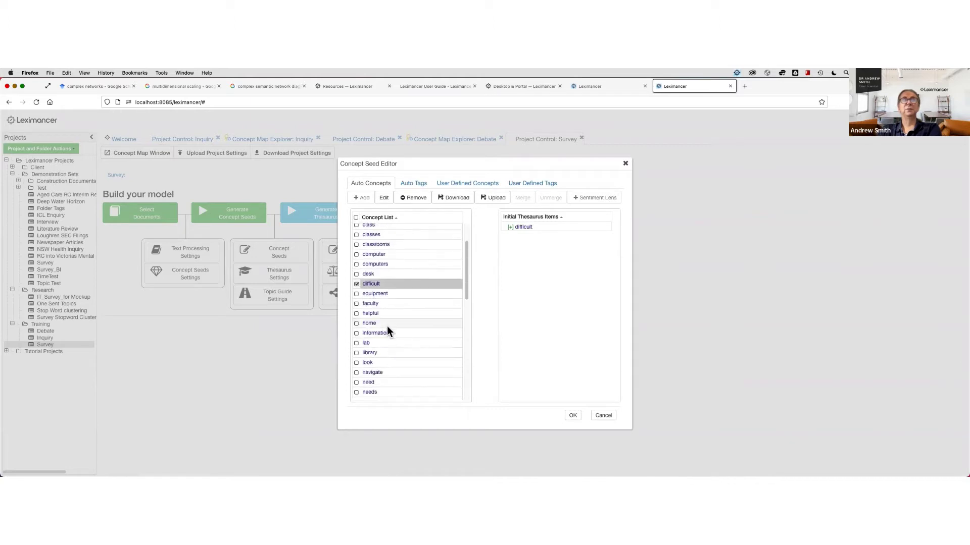
{"action": "scroll", "coordinate": [387, 327], "scroll_direction": "down", "scroll_amount": 6}
{"action": "scroll", "coordinate": [388, 323], "scroll_direction": "up", "scroll_amount": 6}
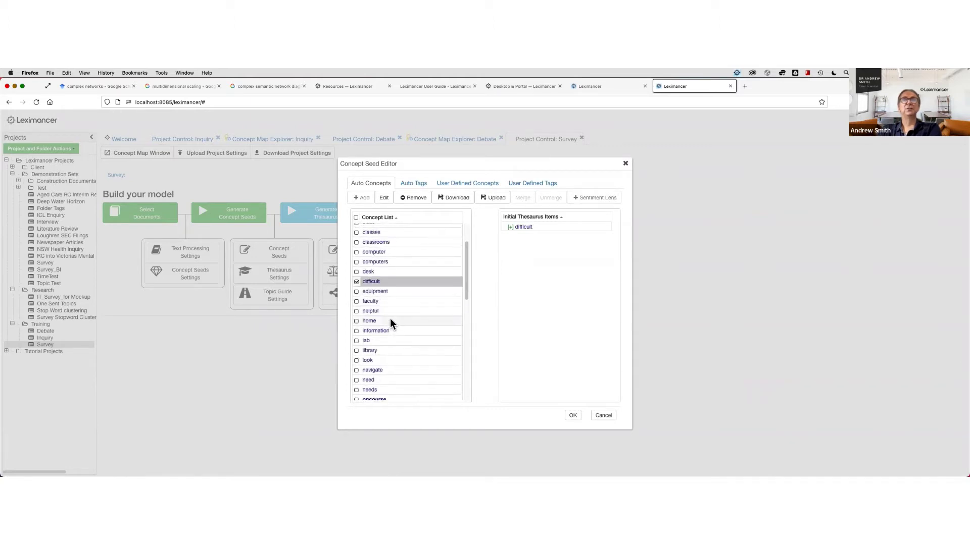
{"action": "scroll", "coordinate": [390, 318], "scroll_direction": "up", "scroll_amount": 2}
{"action": "left_click", "coordinate": [377, 259]}
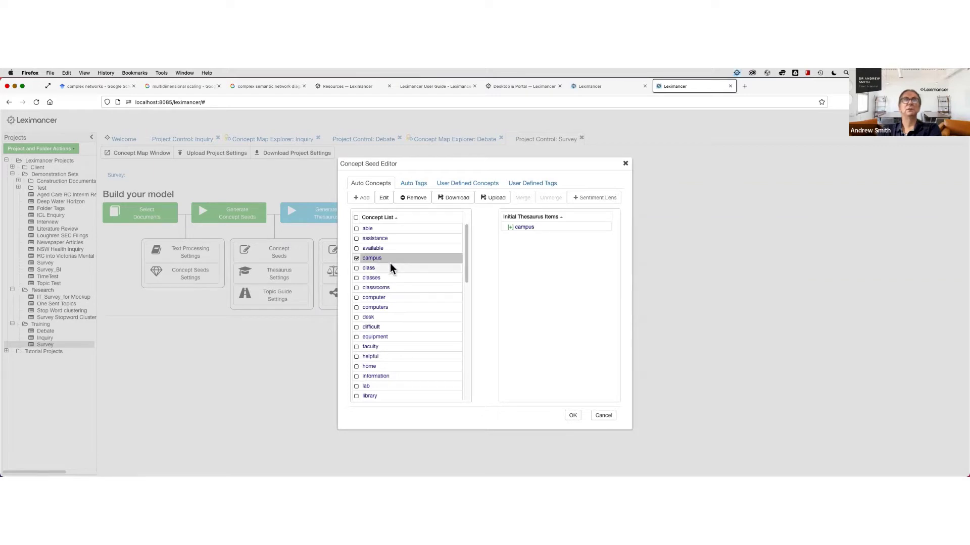
{"action": "left_click", "coordinate": [384, 286]}
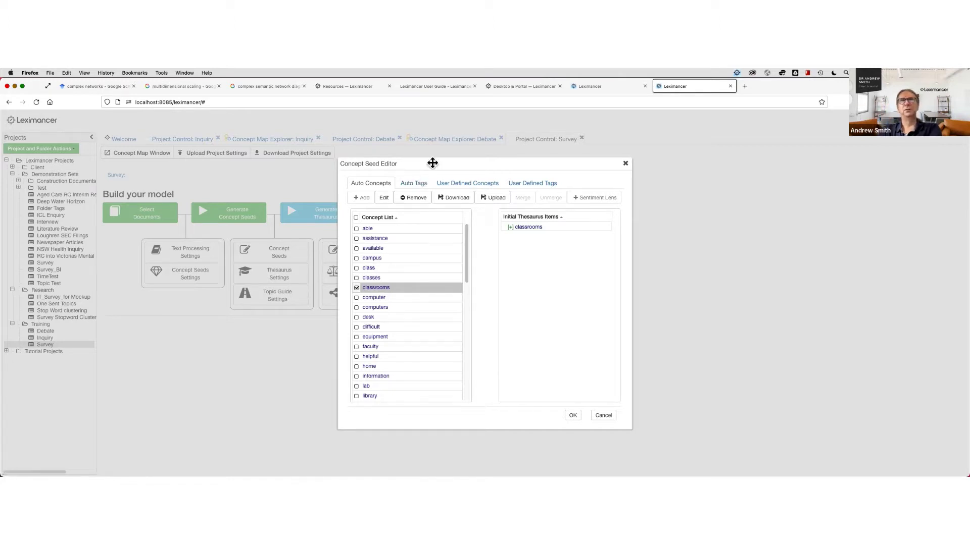
Examine the automatic Age tags and their initial thesaurus items, from Age: 17 to Age: 21
{"action": "left_click", "coordinate": [416, 183]}
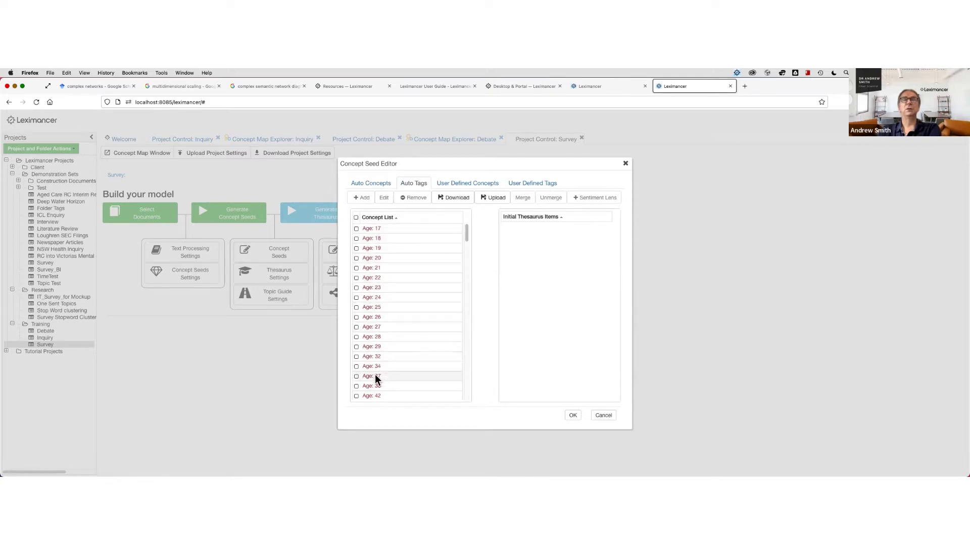
{"action": "left_click", "coordinate": [386, 227]}
{"action": "left_click", "coordinate": [388, 237]}
{"action": "left_click", "coordinate": [390, 246]}
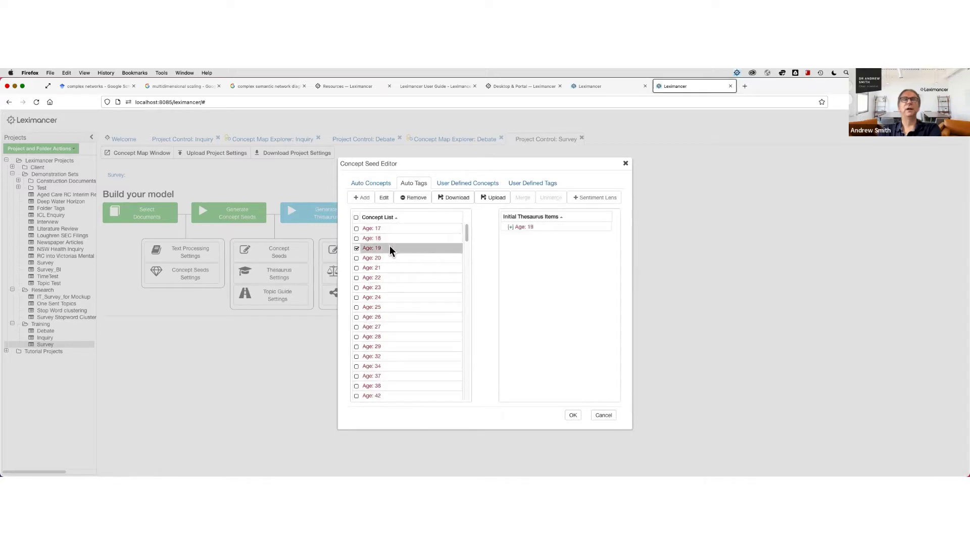
{"action": "left_click", "coordinate": [389, 258]}
{"action": "left_click", "coordinate": [390, 267]}
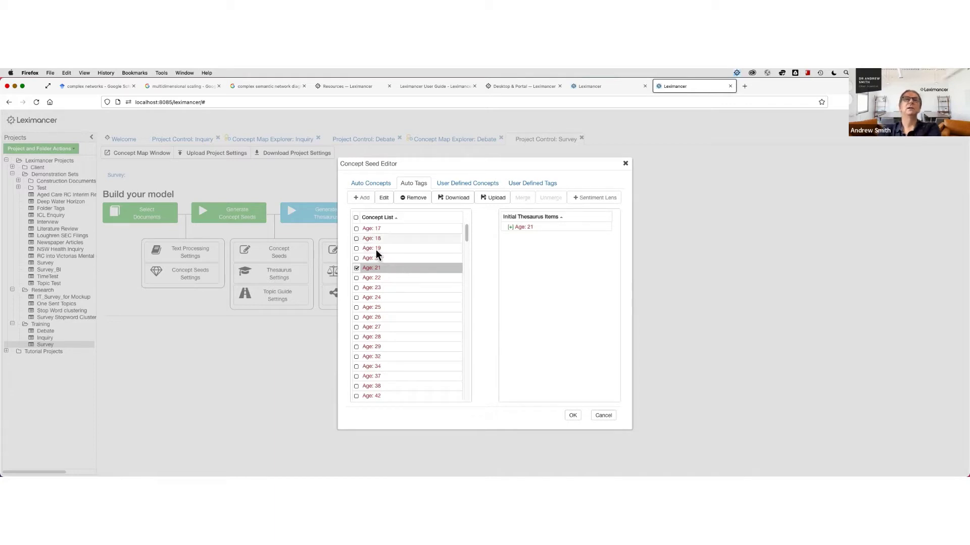
Examine the automatic Date tags feb_09, jan_09 and mar_09 and their initial thesaurus items
{"action": "scroll", "coordinate": [413, 274], "scroll_direction": "down", "scroll_amount": 5}
{"action": "scroll", "coordinate": [414, 276], "scroll_direction": "down", "scroll_amount": 3}
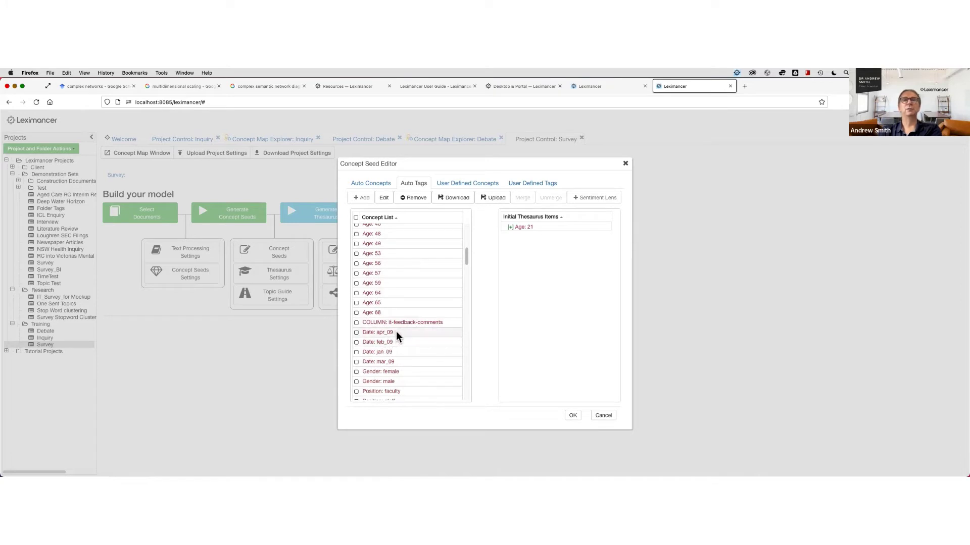
{"action": "left_click", "coordinate": [401, 342]}
{"action": "left_click", "coordinate": [402, 352]}
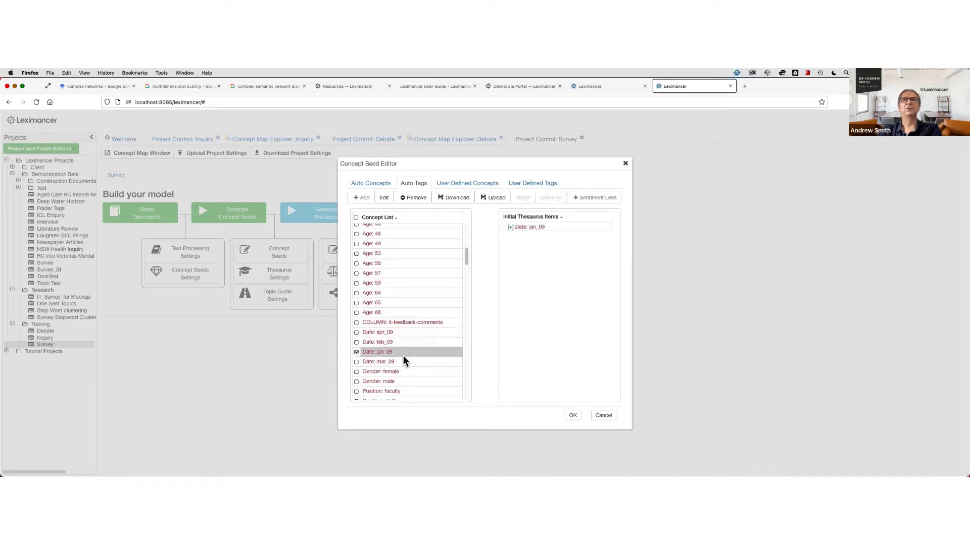
{"action": "left_click", "coordinate": [399, 360]}
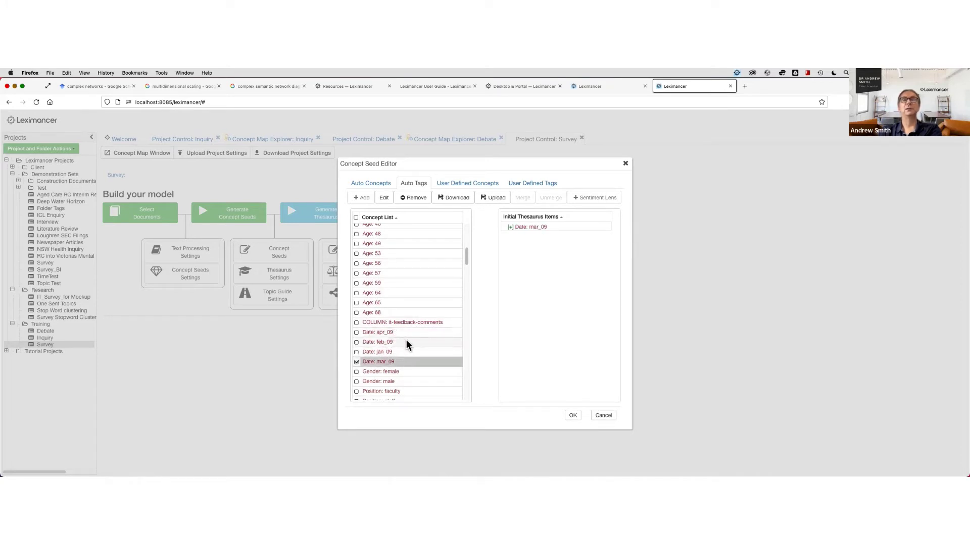
Examine the automatic Gender tags and the faculty and staff Position tags with their initial thesaurus items
{"action": "scroll", "coordinate": [397, 338], "scroll_direction": "down", "scroll_amount": 1}
{"action": "scroll", "coordinate": [397, 336], "scroll_direction": "down", "scroll_amount": 3}
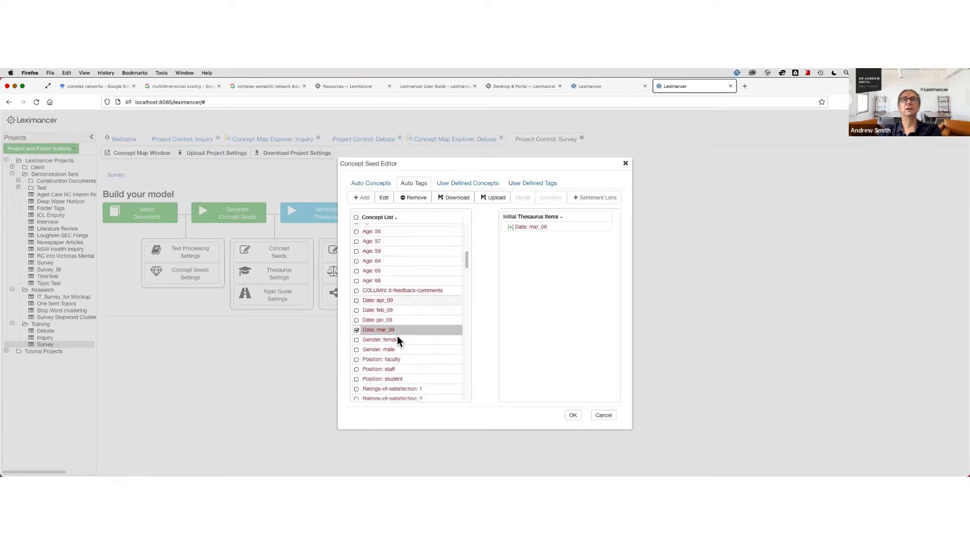
{"action": "left_click", "coordinate": [401, 335]}
{"action": "left_click", "coordinate": [413, 347]}
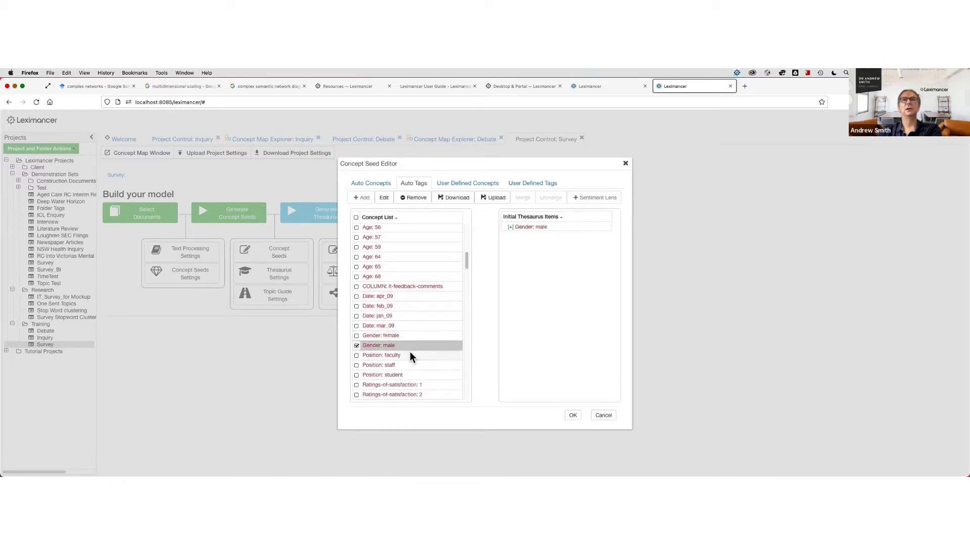
{"action": "left_click", "coordinate": [411, 355]}
{"action": "left_click", "coordinate": [409, 364]}
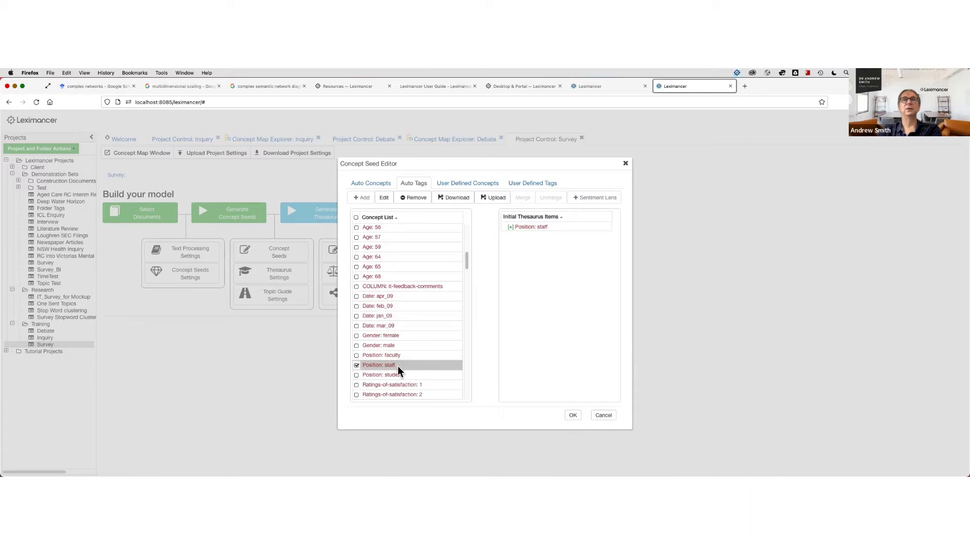
Examine the automatic Ratings-of-satisfaction tags from 1 to 5 and their initial thesaurus items
{"action": "scroll", "coordinate": [423, 366], "scroll_direction": "down", "scroll_amount": 5}
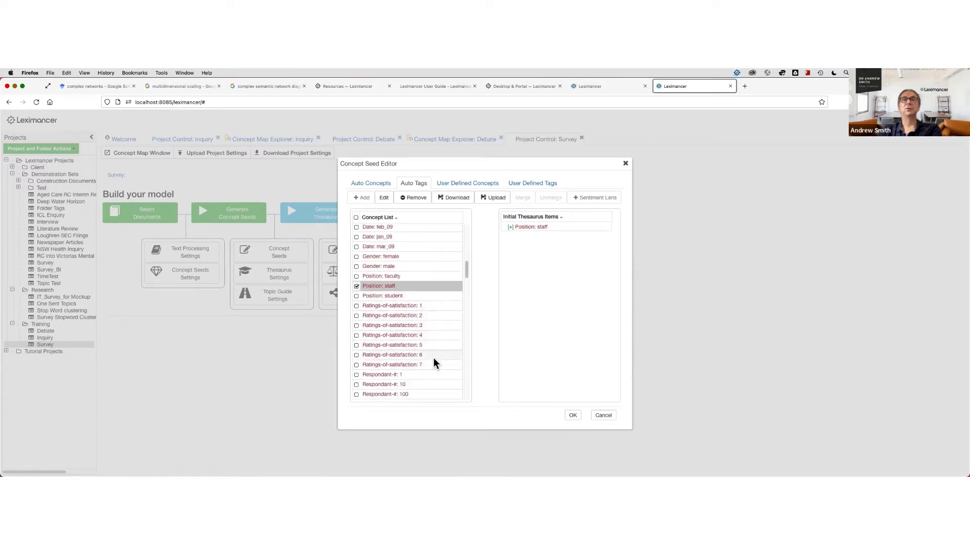
{"action": "left_click", "coordinate": [426, 306]}
{"action": "left_click", "coordinate": [429, 315]}
{"action": "left_click", "coordinate": [431, 325]}
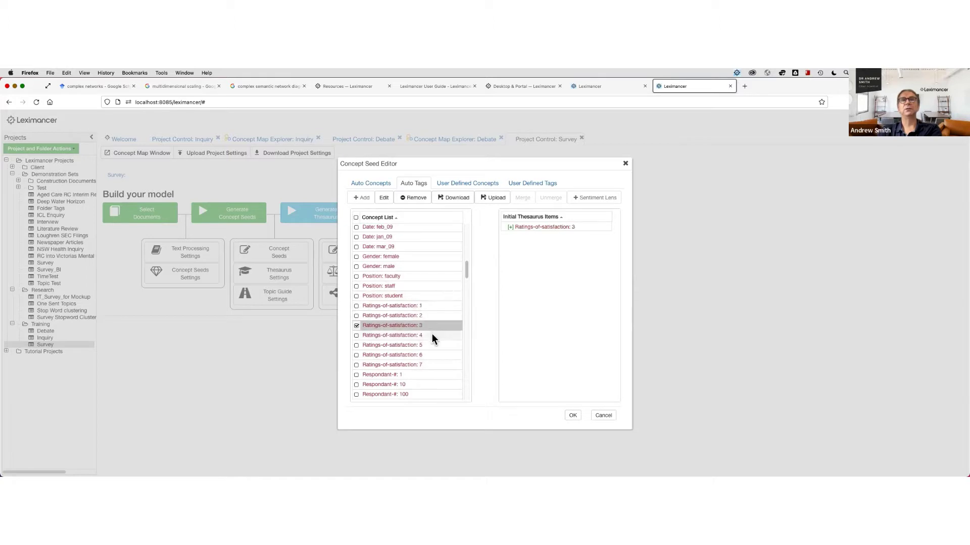
{"action": "left_click", "coordinate": [432, 335]}
{"action": "left_click", "coordinate": [433, 344]}
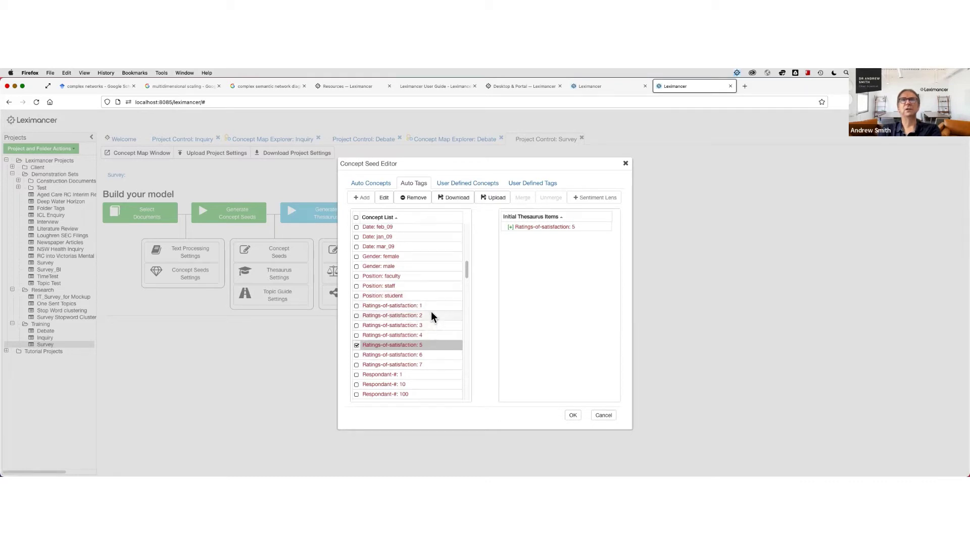
Look through the whole list of Respondant-# tags and return to the Age, Date and Gender tags
{"action": "scroll", "coordinate": [431, 307], "scroll_direction": "down", "scroll_amount": 5}
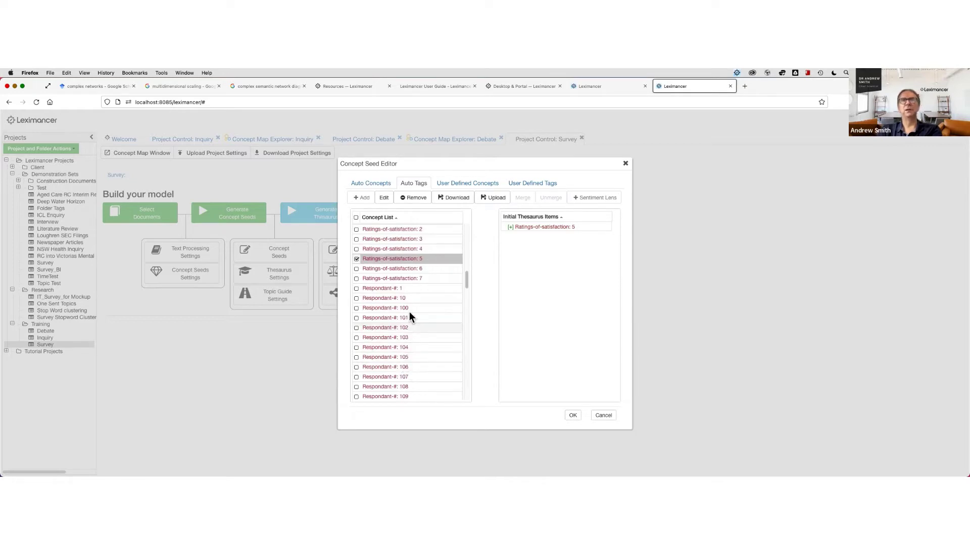
{"action": "scroll", "coordinate": [415, 291], "scroll_direction": "down", "scroll_amount": 7}
{"action": "scroll", "coordinate": [415, 295], "scroll_direction": "down", "scroll_amount": 20}
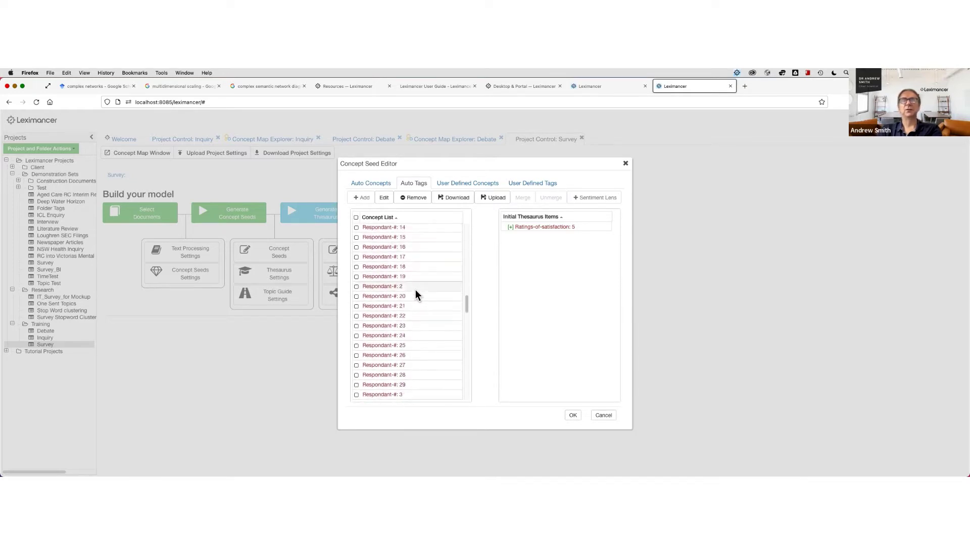
{"action": "scroll", "coordinate": [417, 296], "scroll_direction": "up", "scroll_amount": 10}
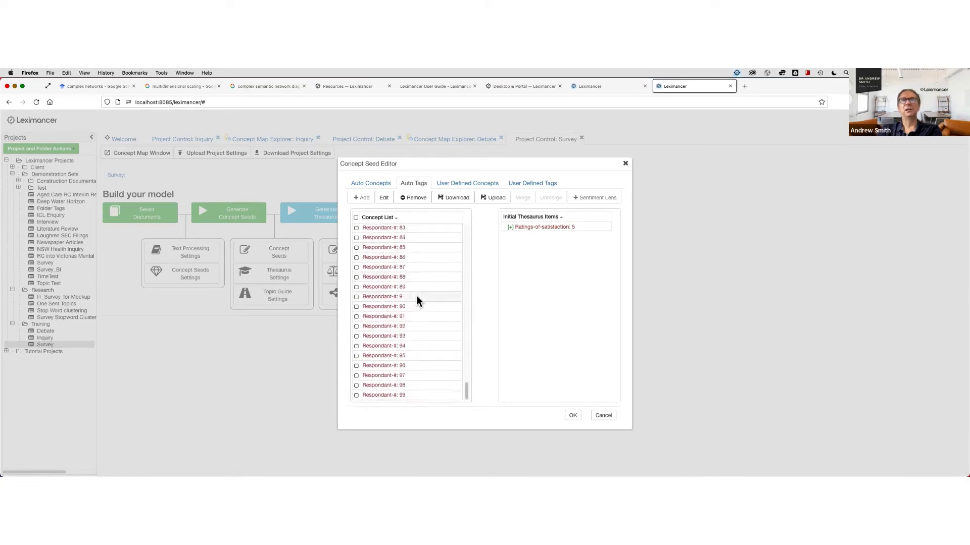
{"action": "scroll", "coordinate": [417, 301], "scroll_direction": "up", "scroll_amount": 12}
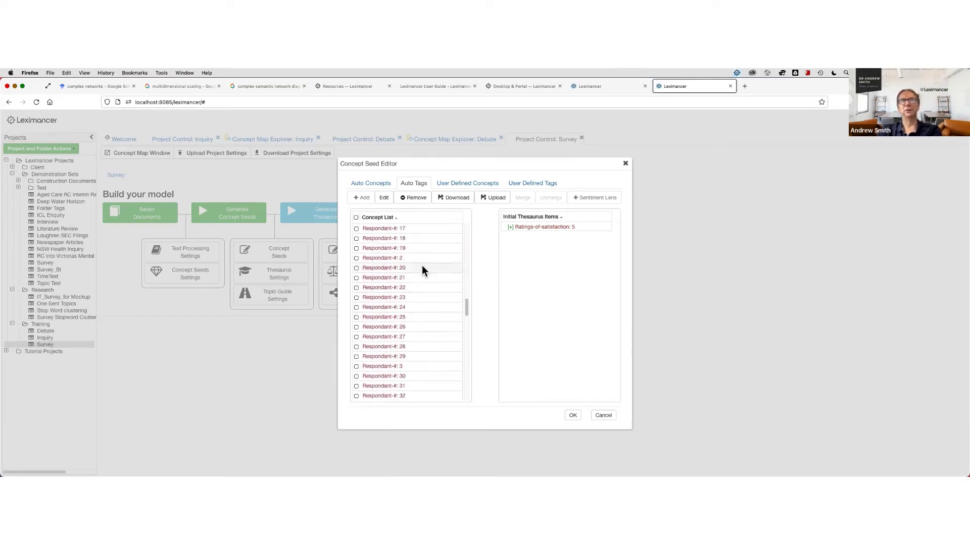
{"action": "scroll", "coordinate": [428, 271], "scroll_direction": "up", "scroll_amount": 15}
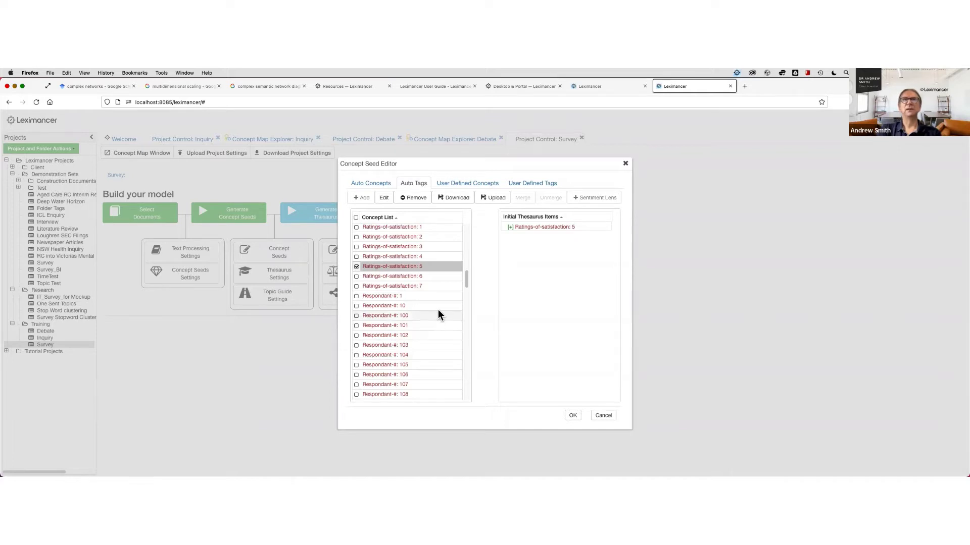
{"action": "scroll", "coordinate": [426, 296], "scroll_direction": "up", "scroll_amount": 10}
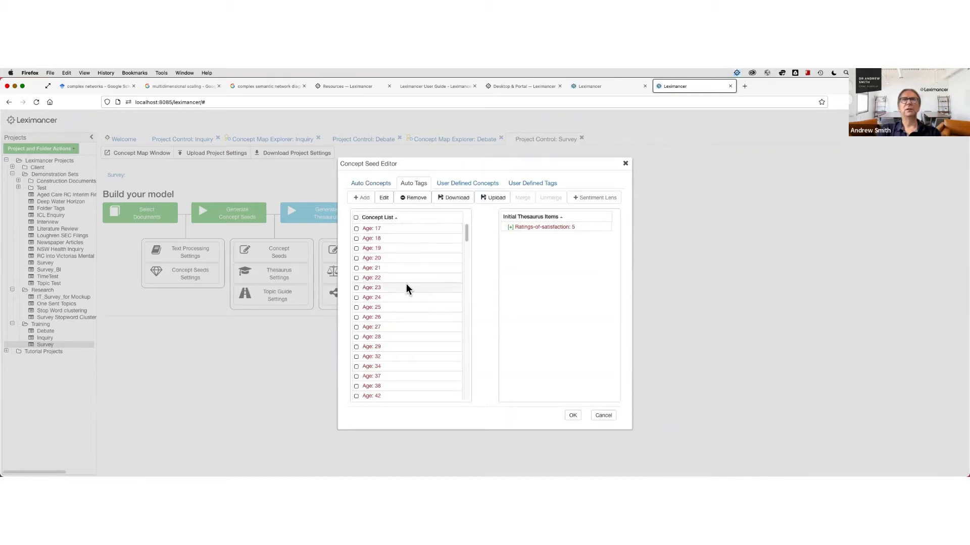
{"action": "scroll", "coordinate": [406, 284], "scroll_direction": "down", "scroll_amount": 5}
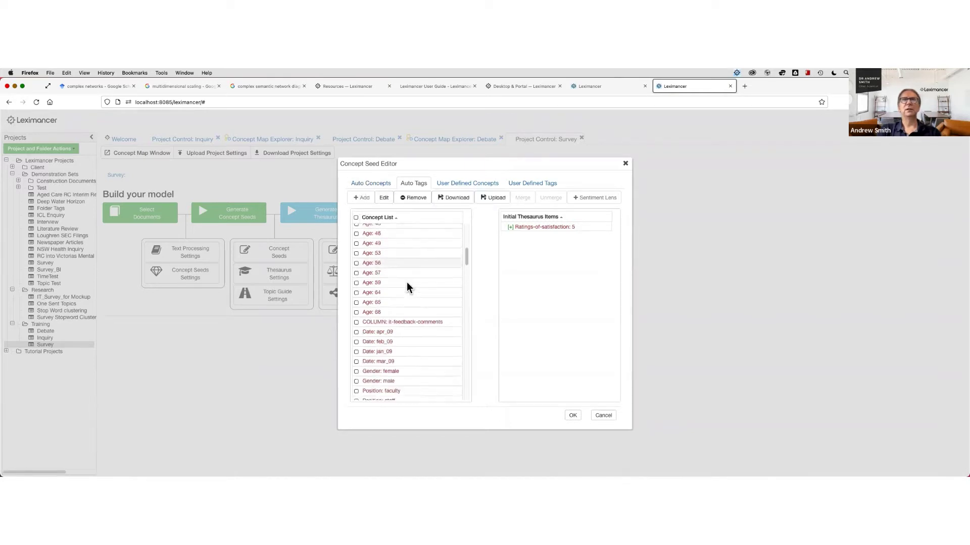
Compare the Auto Concepts and User Defined Concepts lists, then close the Concept Seed Editor without saving
{"action": "left_click", "coordinate": [371, 183]}
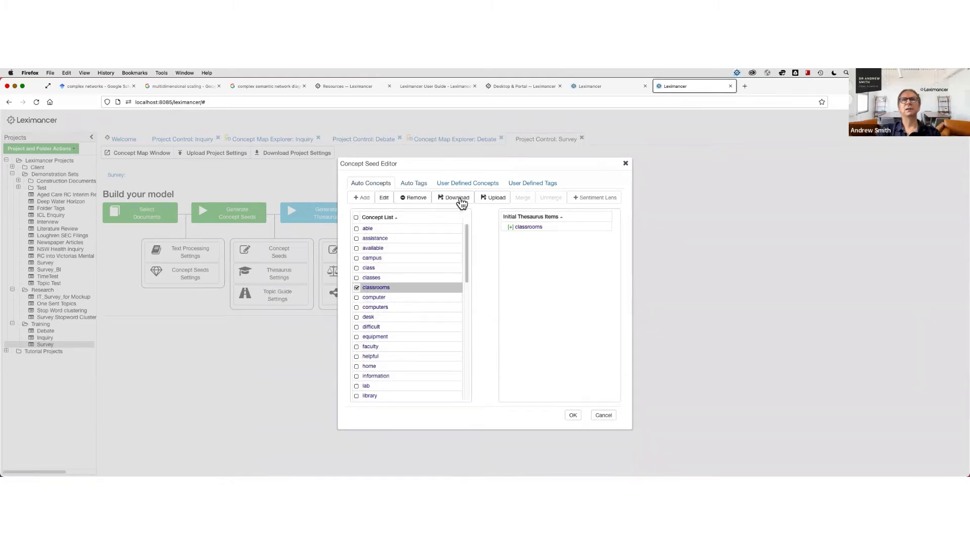
{"action": "left_click", "coordinate": [467, 183]}
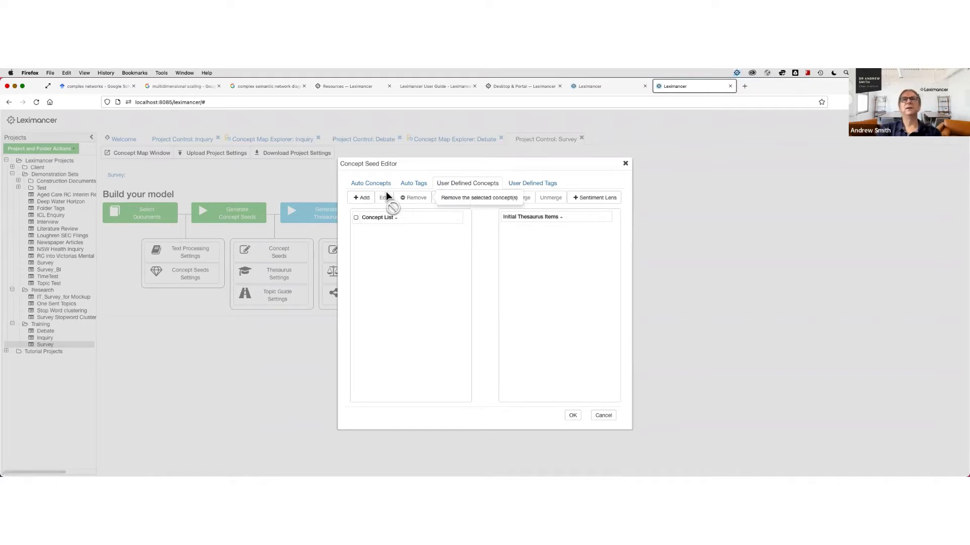
{"action": "left_click", "coordinate": [369, 182]}
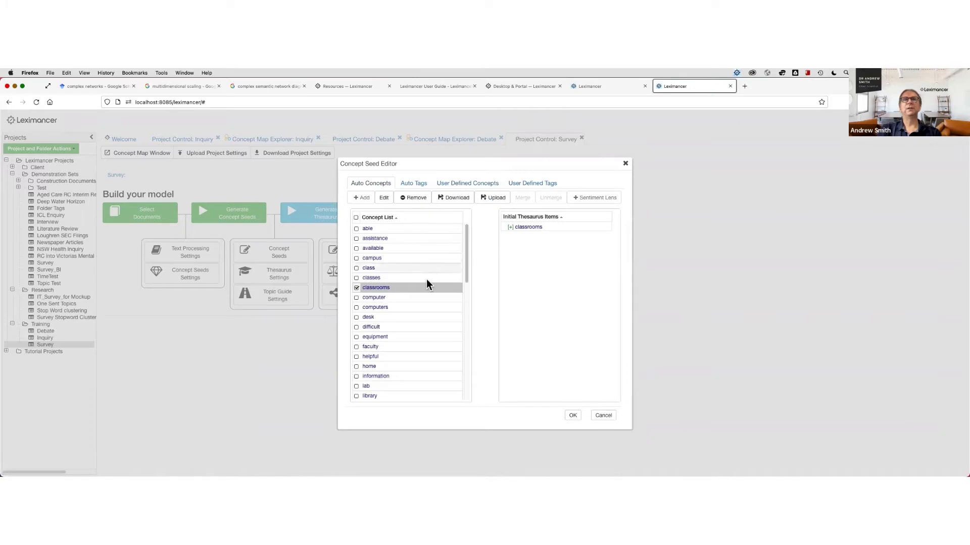
{"action": "left_click", "coordinate": [603, 416]}
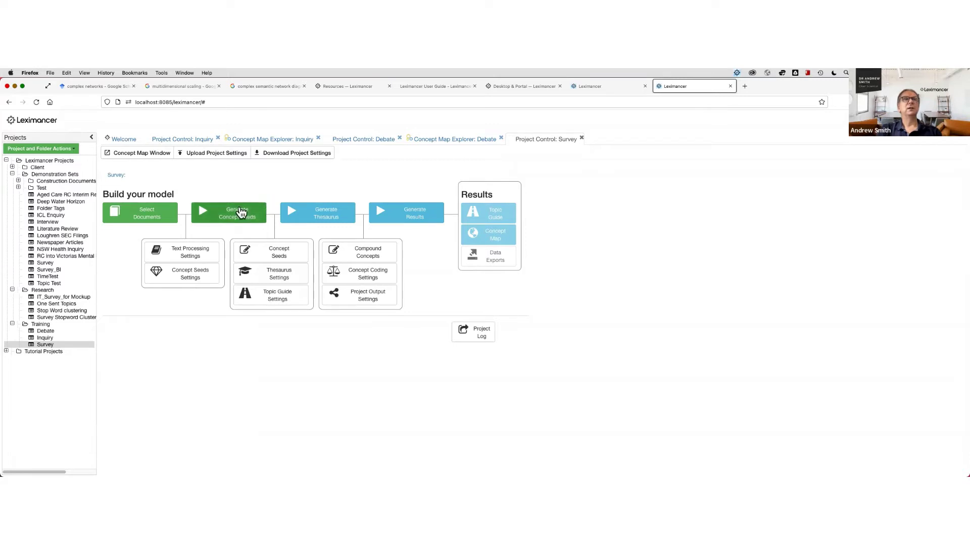
Reopen the Concept Seed Editor, review the automatic tags from Age to Ratings-of-satisfaction, and close it without saving
{"action": "left_click", "coordinate": [265, 252]}
{"action": "left_click", "coordinate": [417, 182]}
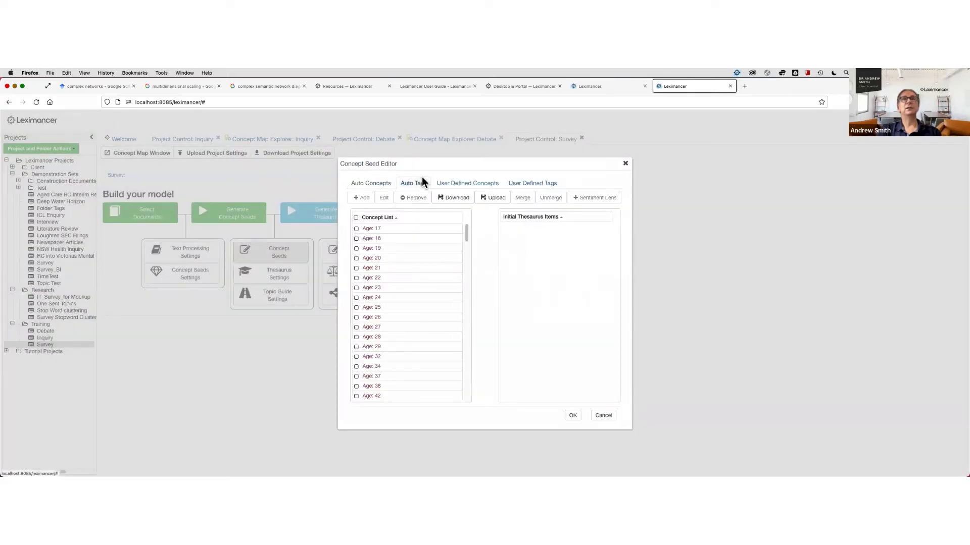
{"action": "scroll", "coordinate": [436, 270], "scroll_direction": "down", "scroll_amount": 1}
{"action": "scroll", "coordinate": [437, 269], "scroll_direction": "down", "scroll_amount": 5}
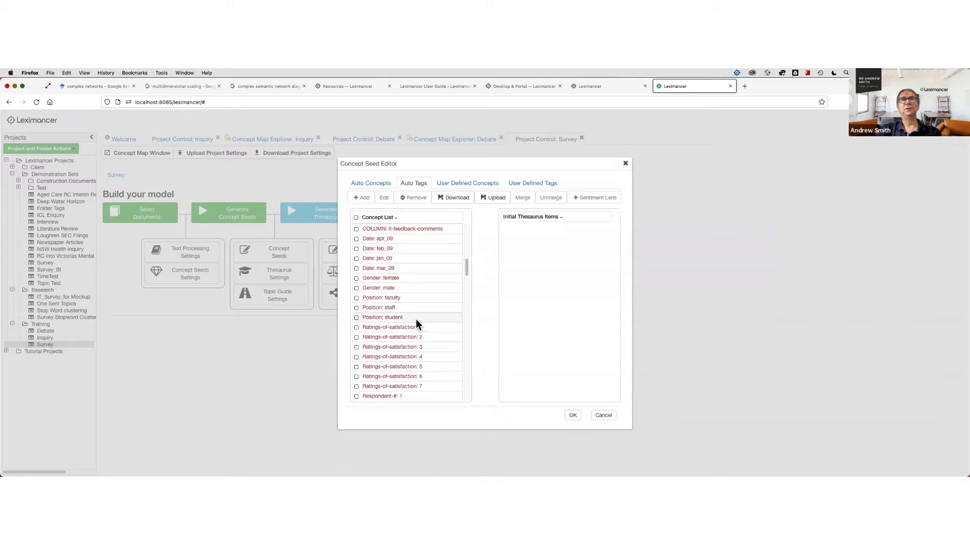
{"action": "left_click", "coordinate": [603, 416]}
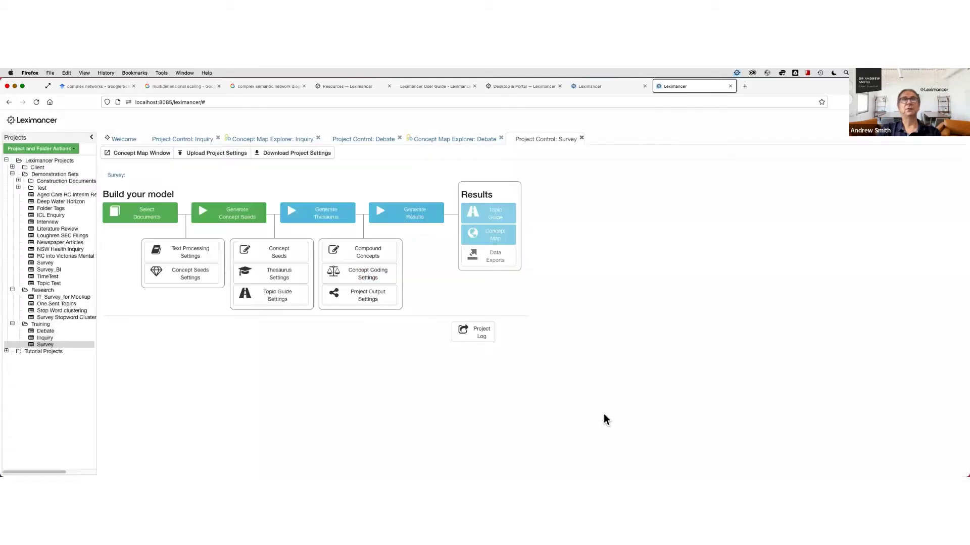
Turn off Mark Tags as Attributes in the Survey project's concept seed identification settings and confirm
{"action": "left_click", "coordinate": [195, 280]}
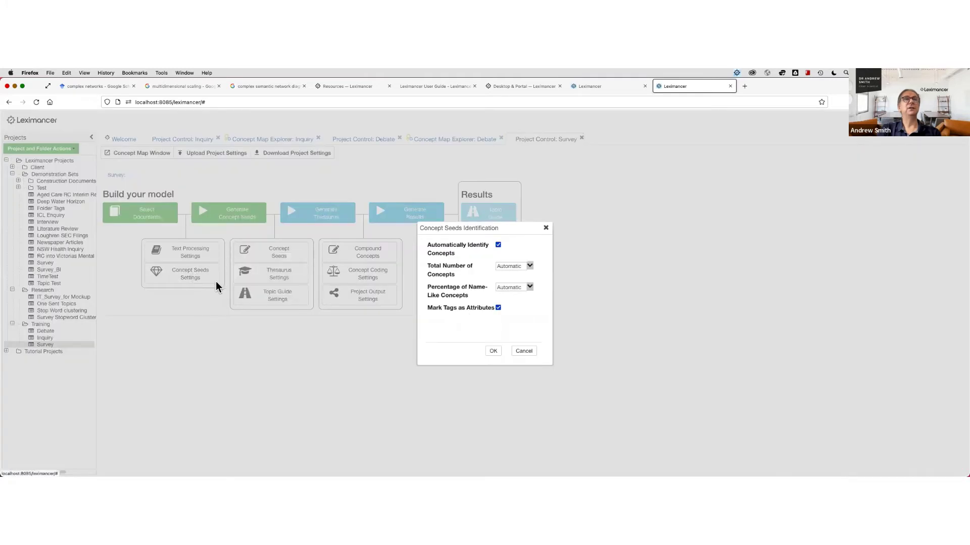
{"action": "mouse_move", "coordinate": [456, 310]}
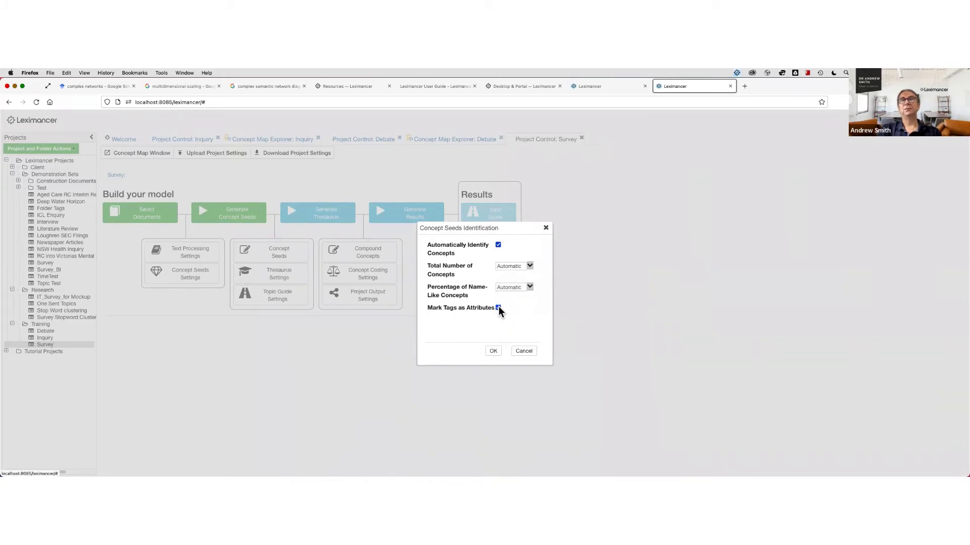
{"action": "mouse_move", "coordinate": [489, 309]}
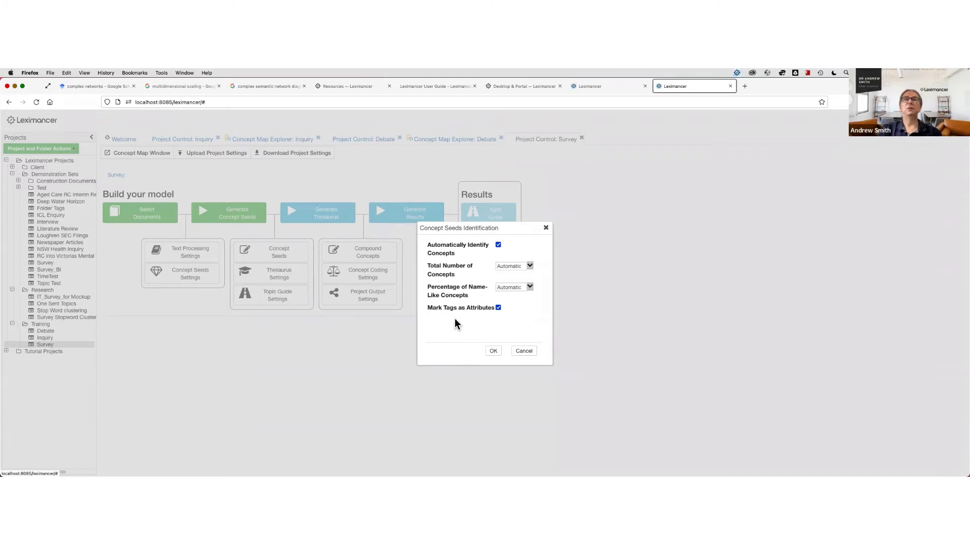
{"action": "left_click", "coordinate": [498, 309]}
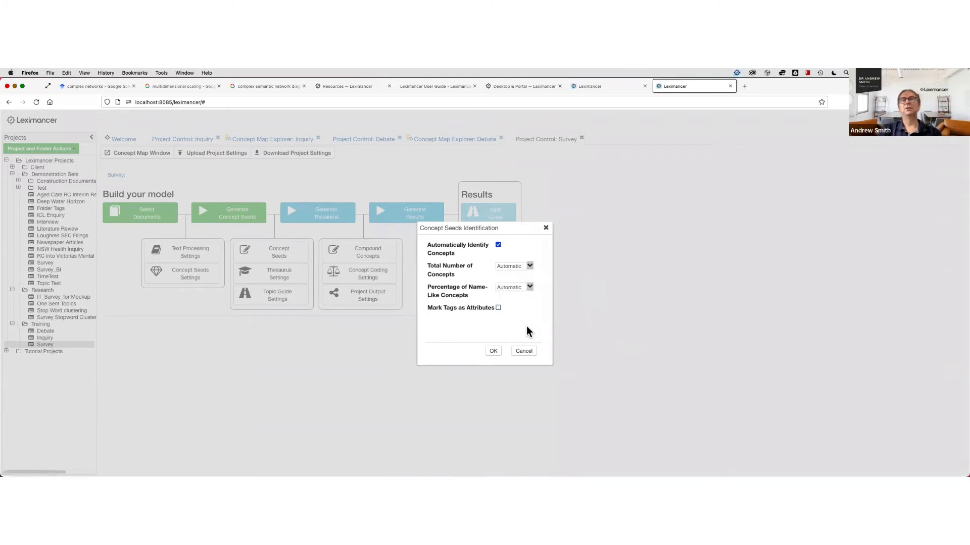
{"action": "mouse_move", "coordinate": [477, 306]}
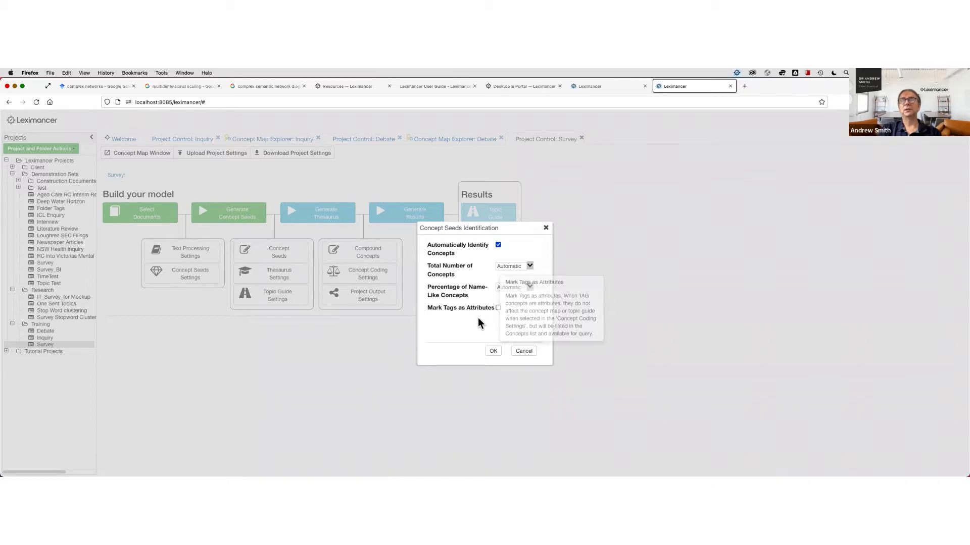
{"action": "left_click", "coordinate": [494, 352]}
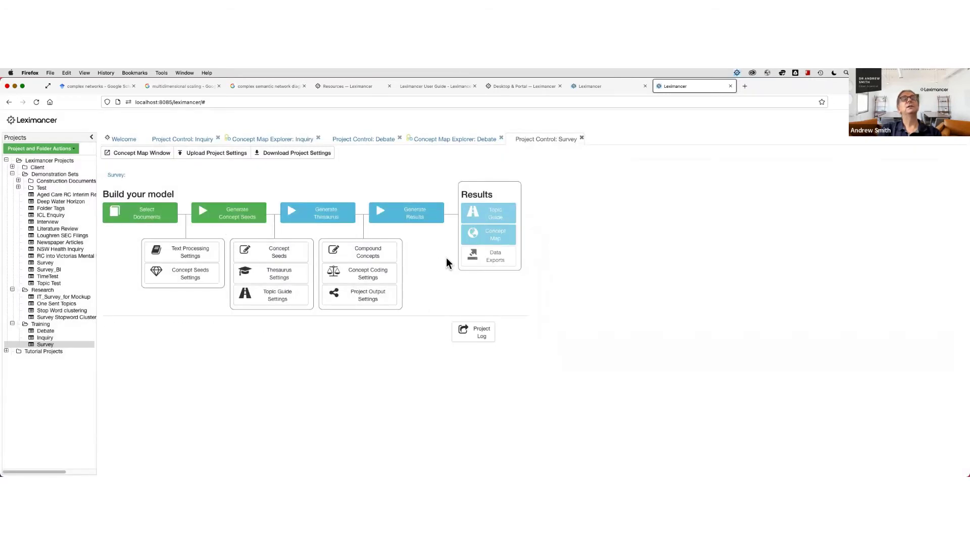
Check the automatic concept seeds, leave the editor without changes and generate the Survey project's thesaurus
{"action": "left_click", "coordinate": [282, 249]}
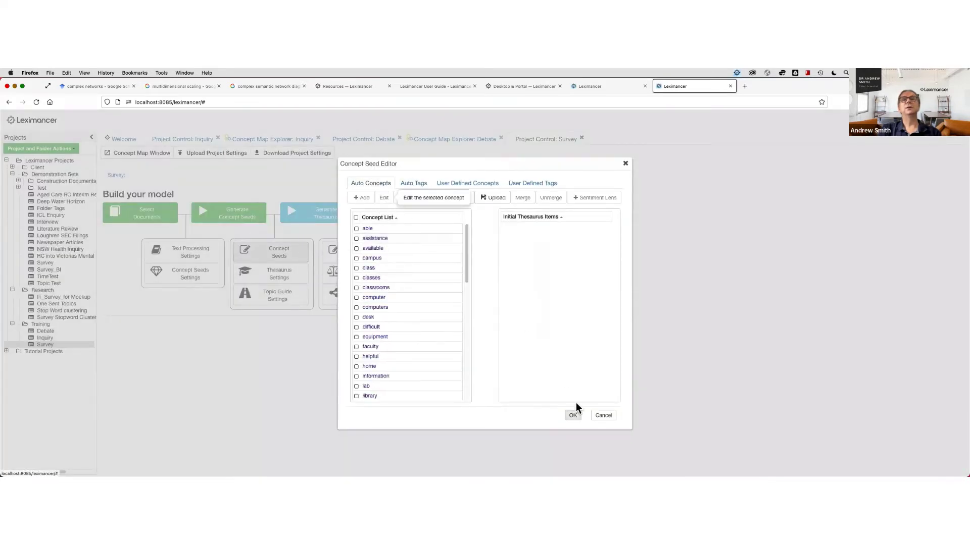
{"action": "left_click", "coordinate": [604, 416]}
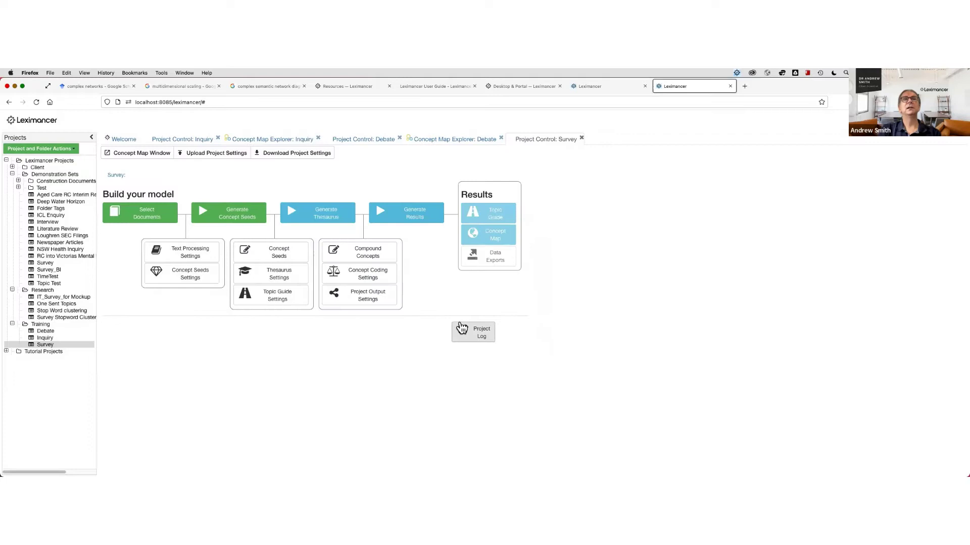
{"action": "left_click", "coordinate": [341, 222]}
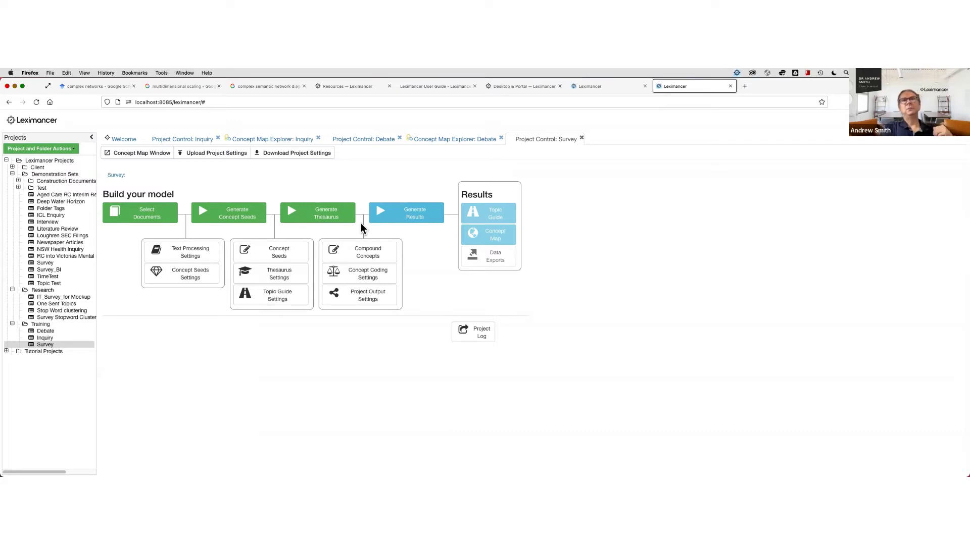
Open the concept coding settings and look through the available names for mapping, from Age to Ratings-of-satisfaction
{"action": "left_click", "coordinate": [370, 276]}
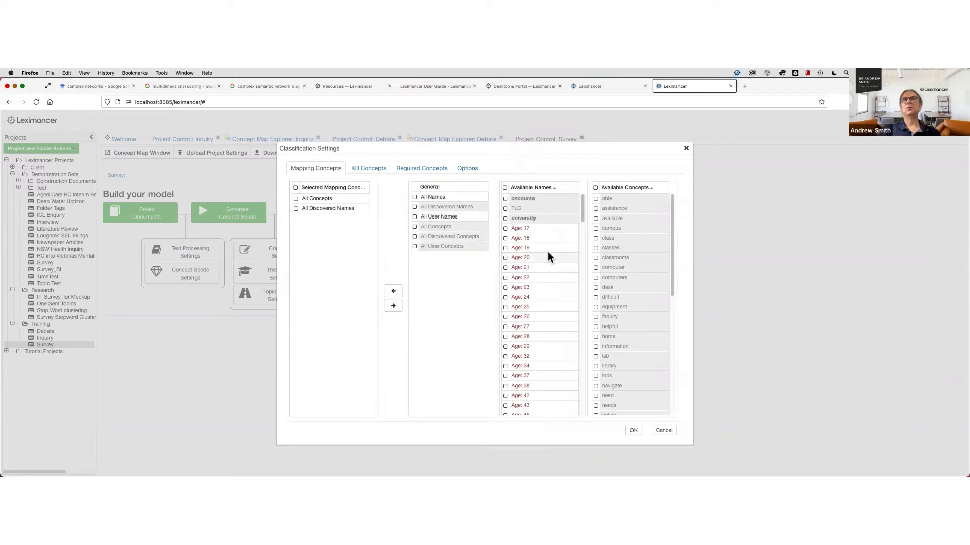
{"action": "scroll", "coordinate": [548, 252], "scroll_direction": "down", "scroll_amount": 10}
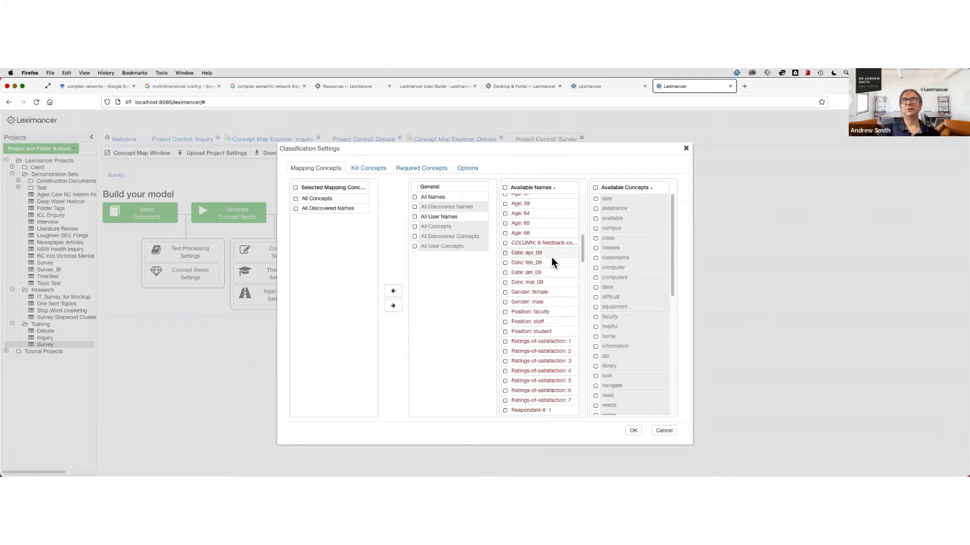
{"action": "scroll", "coordinate": [546, 262], "scroll_direction": "up", "scroll_amount": 10}
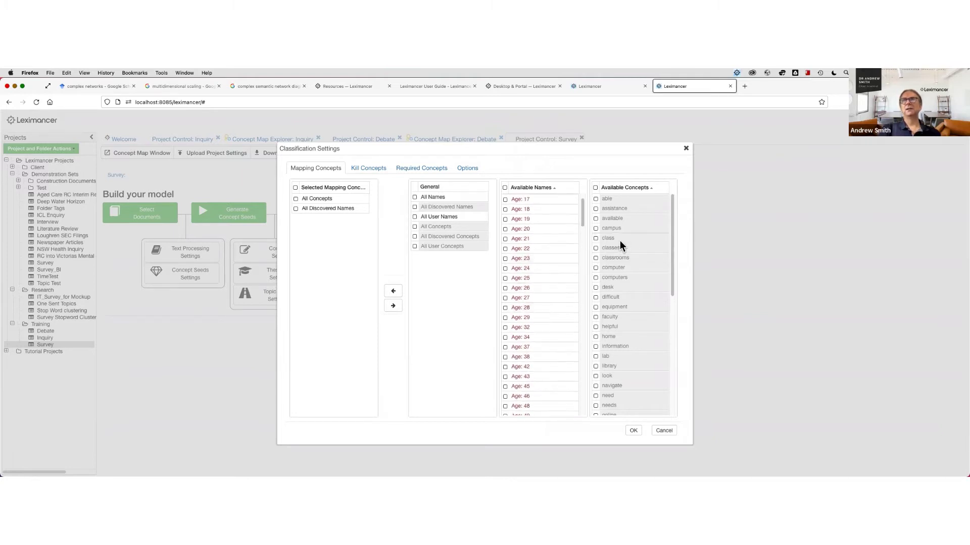
Look through the concepts available for mapping, from able to work
{"action": "scroll", "coordinate": [620, 241], "scroll_direction": "down", "scroll_amount": 10}
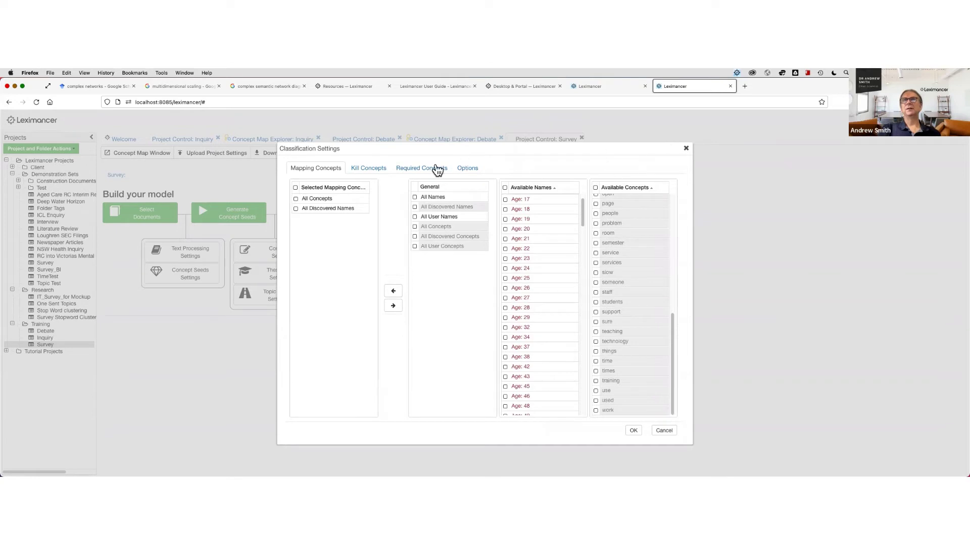
{"action": "scroll", "coordinate": [633, 281], "scroll_direction": "up", "scroll_amount": 10}
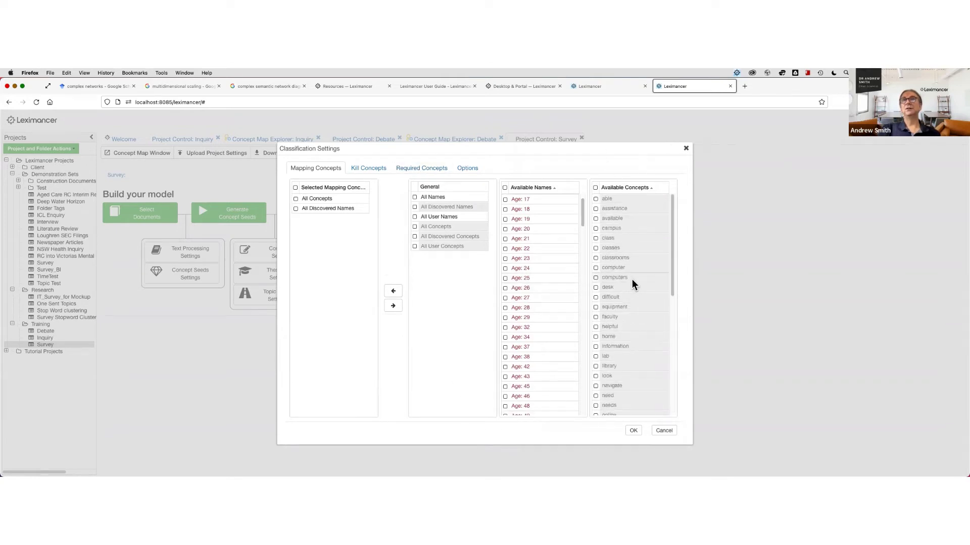
{"action": "scroll", "coordinate": [624, 289], "scroll_direction": "down", "scroll_amount": 10}
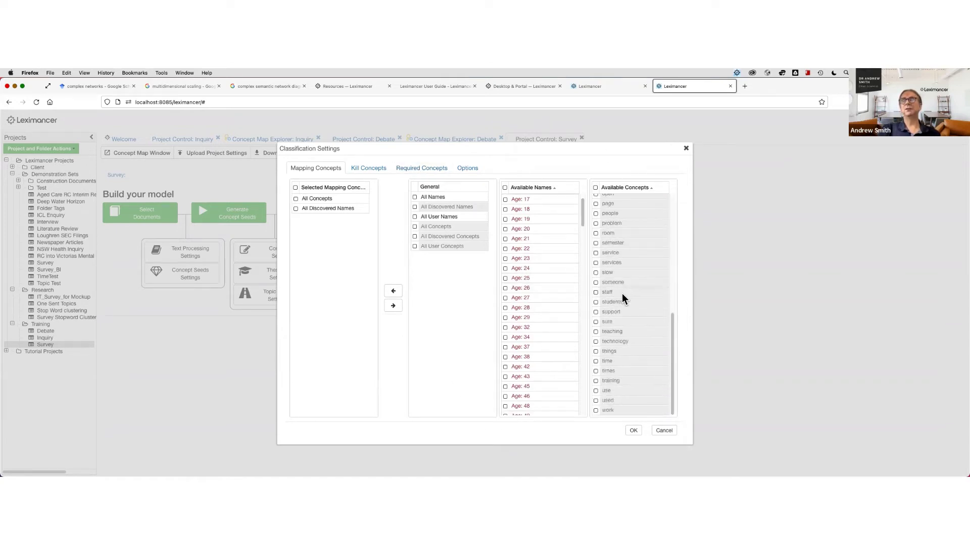
{"action": "scroll", "coordinate": [627, 298], "scroll_direction": "up", "scroll_amount": 10}
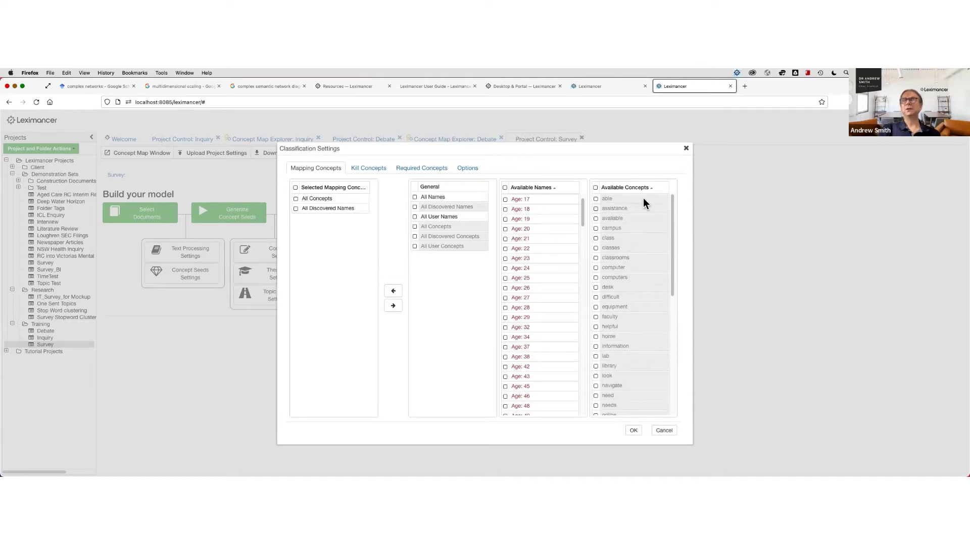
{"action": "scroll", "coordinate": [634, 353], "scroll_direction": "down", "scroll_amount": 3}
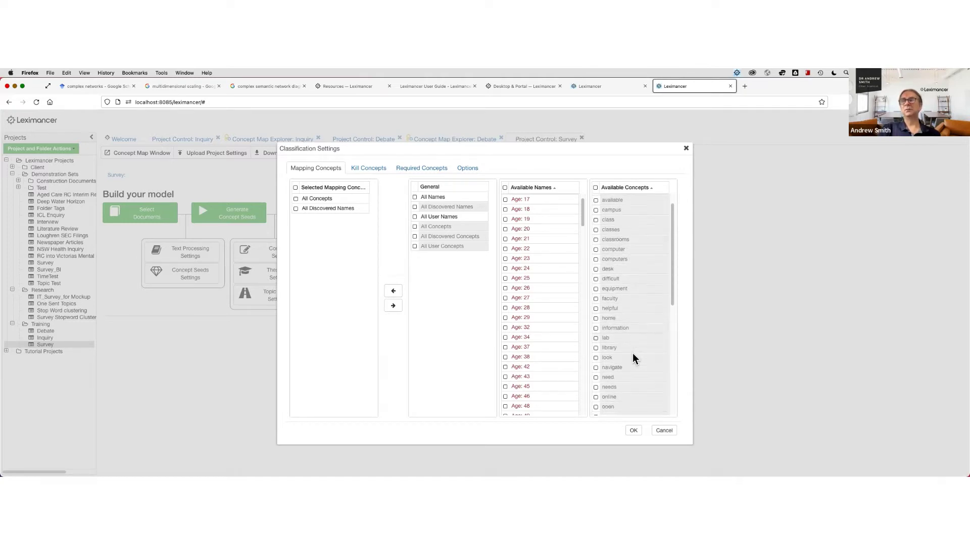
{"action": "scroll", "coordinate": [636, 346], "scroll_direction": "up", "scroll_amount": 3}
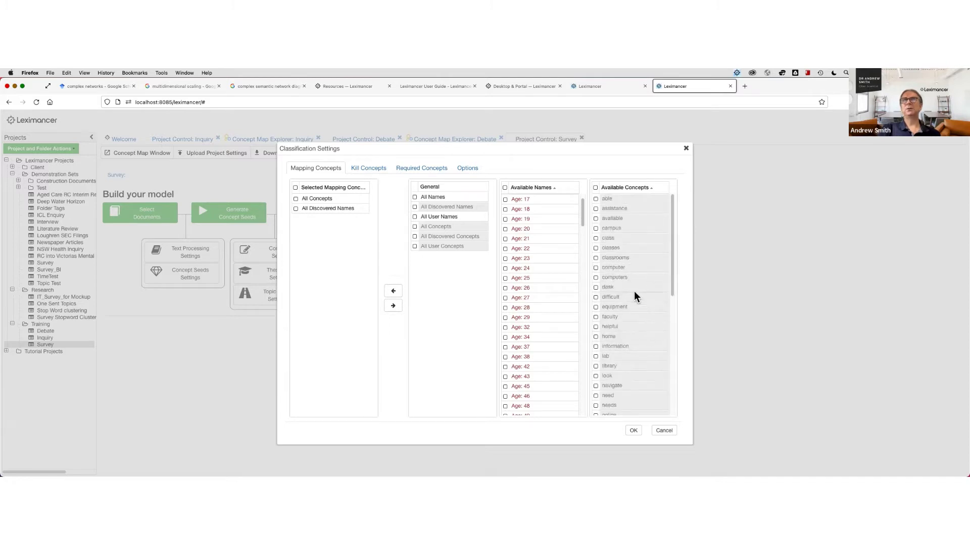
Remove All Concepts from the selected mapping concepts and review the individual concepts that can be chosen instead
{"action": "left_click", "coordinate": [307, 198]}
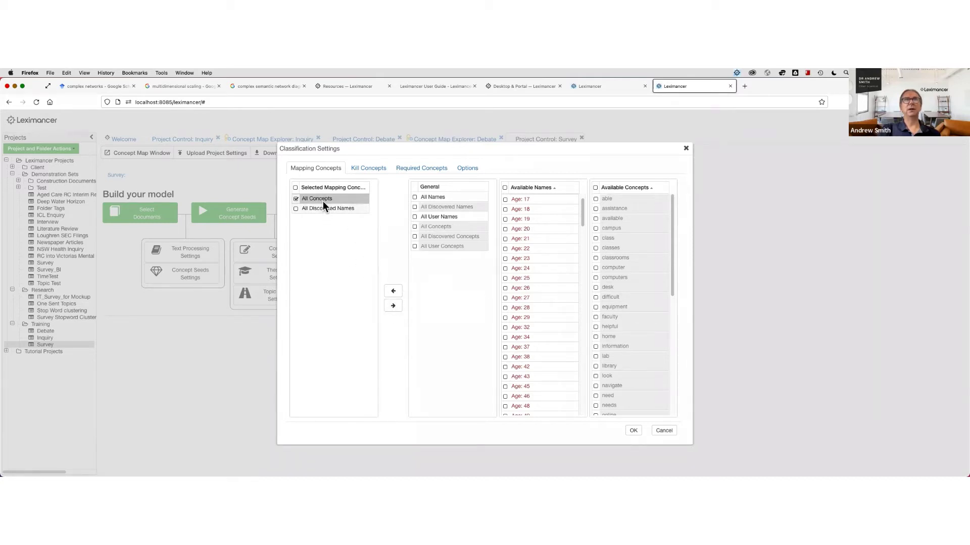
{"action": "left_click", "coordinate": [394, 306]}
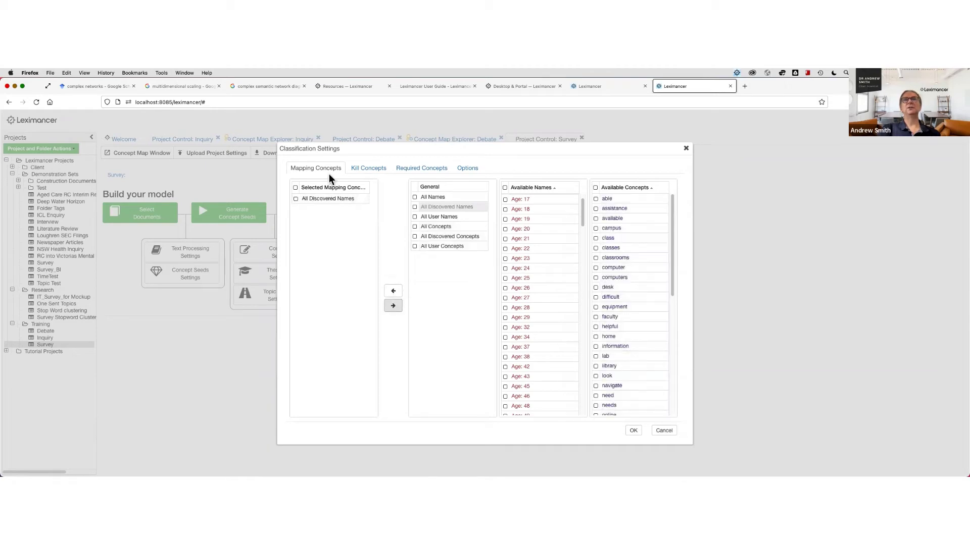
{"action": "scroll", "coordinate": [635, 219], "scroll_direction": "down", "scroll_amount": 5}
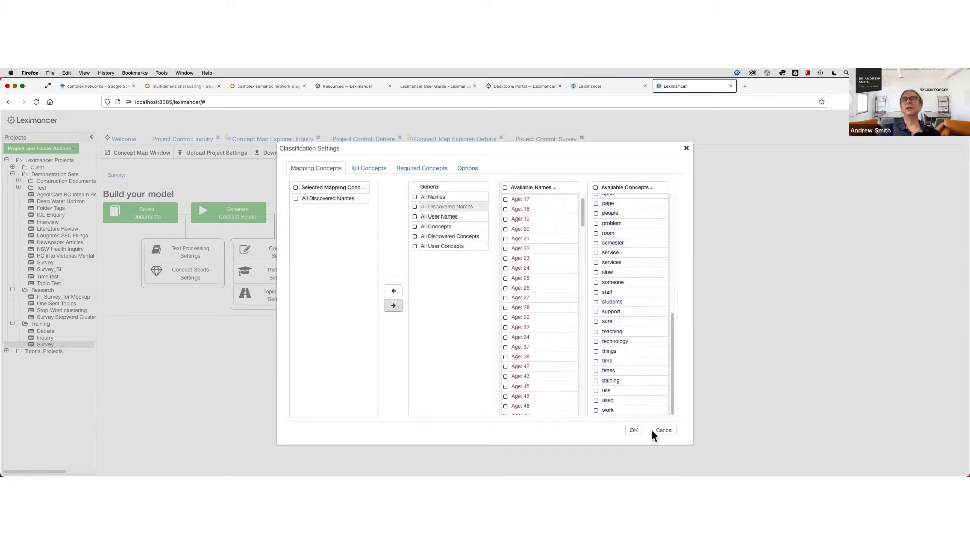
{"action": "scroll", "coordinate": [634, 374], "scroll_direction": "up", "scroll_amount": 5}
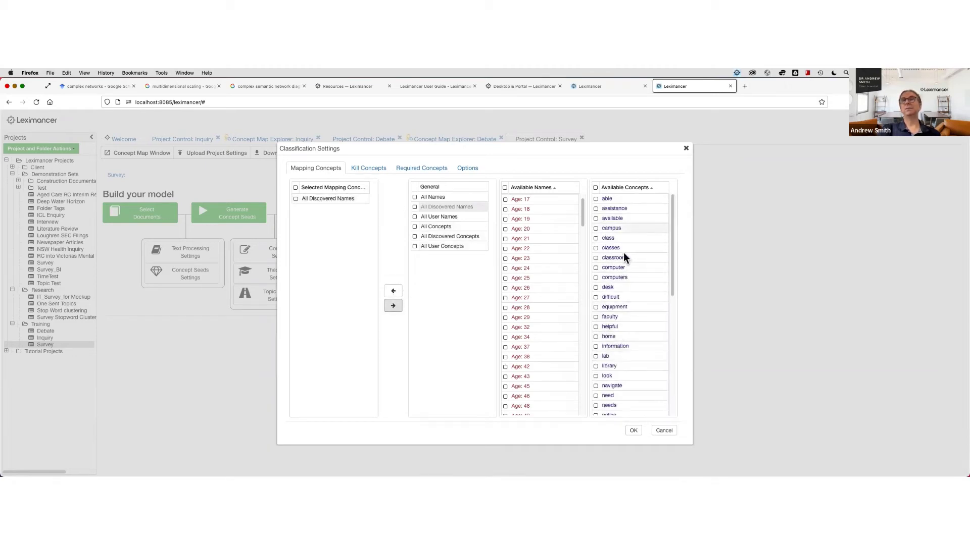
Add every available concept except need and page to the selected mapping concepts
{"action": "left_click", "coordinate": [595, 187]}
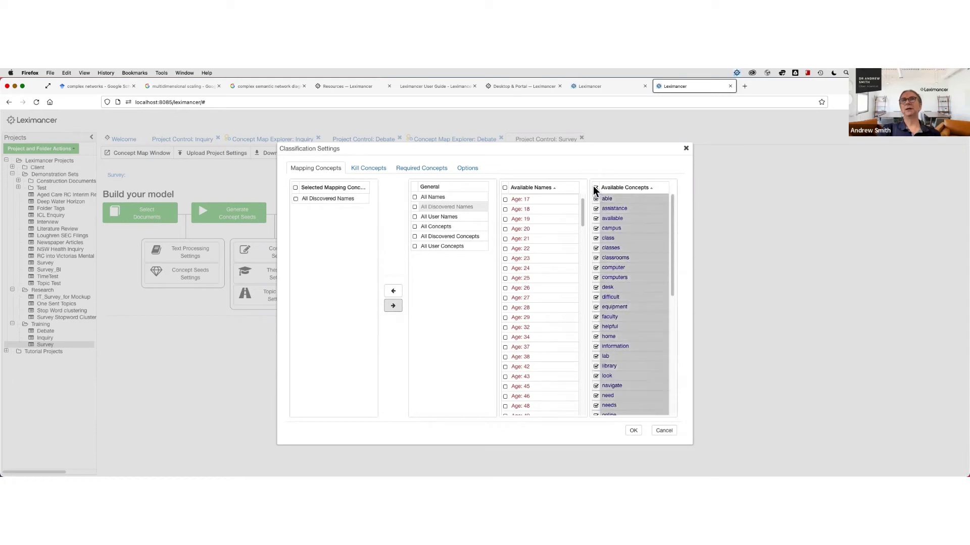
{"action": "scroll", "coordinate": [617, 347], "scroll_direction": "down", "scroll_amount": 8}
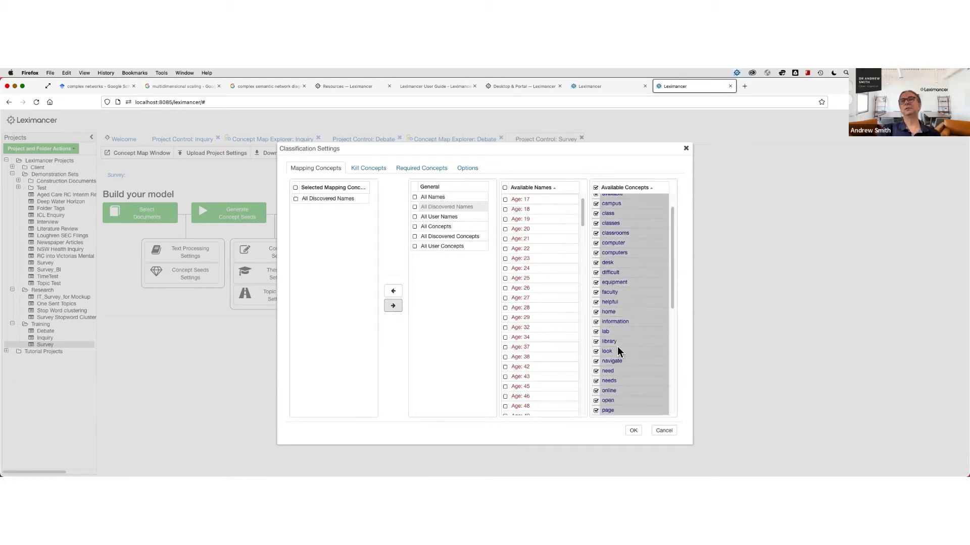
{"action": "scroll", "coordinate": [635, 352], "scroll_direction": "up", "scroll_amount": 8}
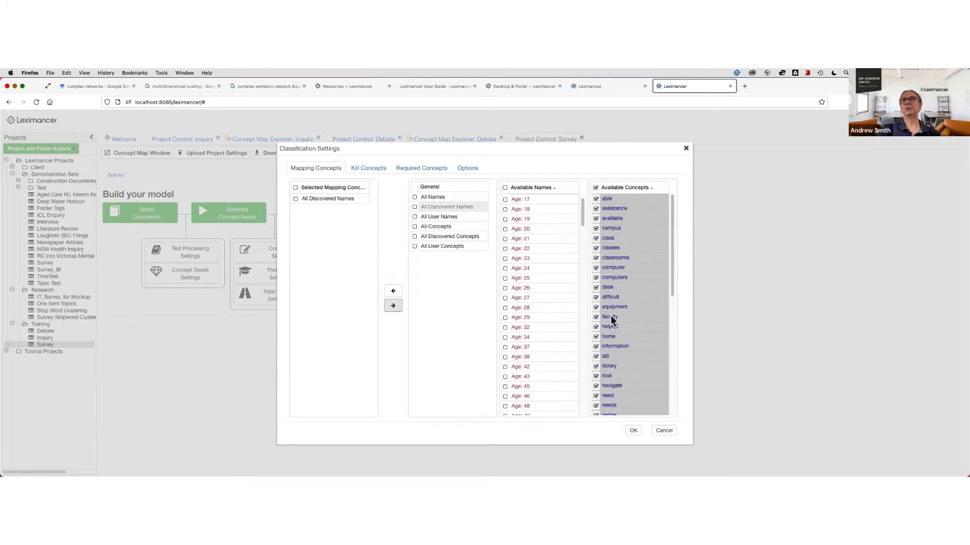
{"action": "scroll", "coordinate": [618, 324], "scroll_direction": "down", "scroll_amount": 3}
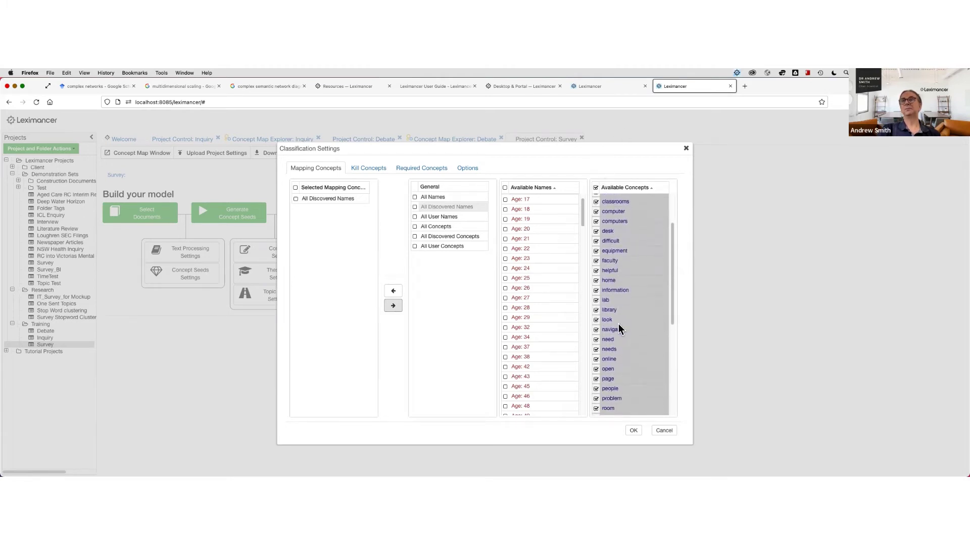
{"action": "left_click", "coordinate": [596, 331]}
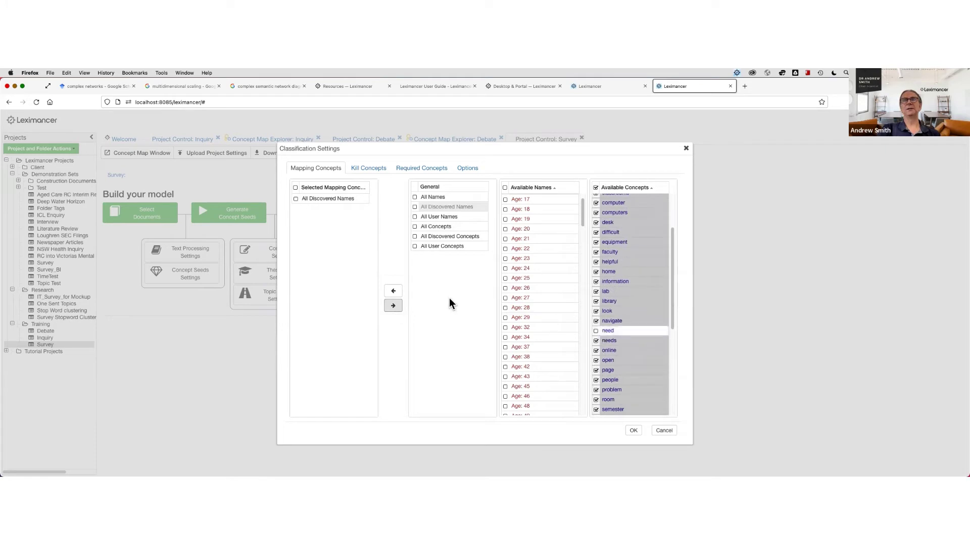
{"action": "left_click", "coordinate": [596, 370]}
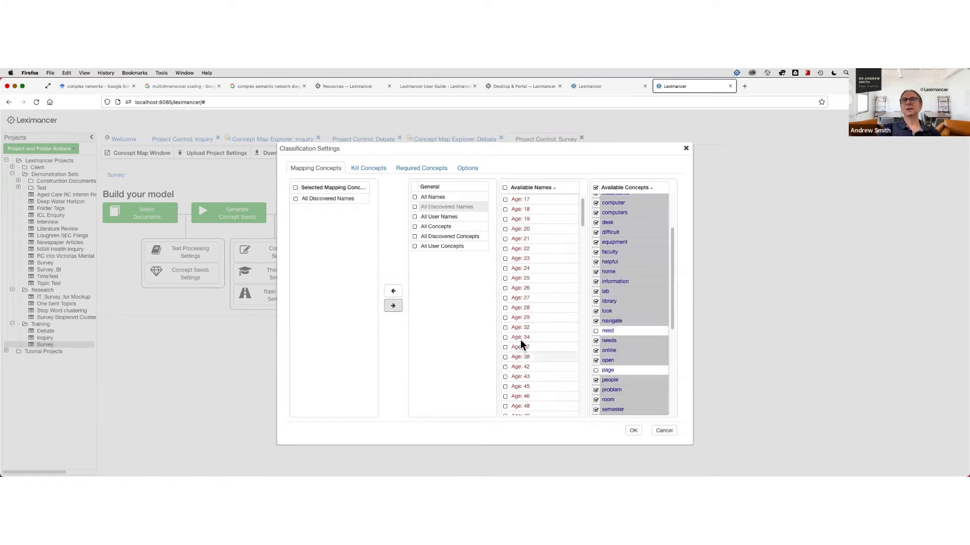
{"action": "left_click", "coordinate": [393, 291]}
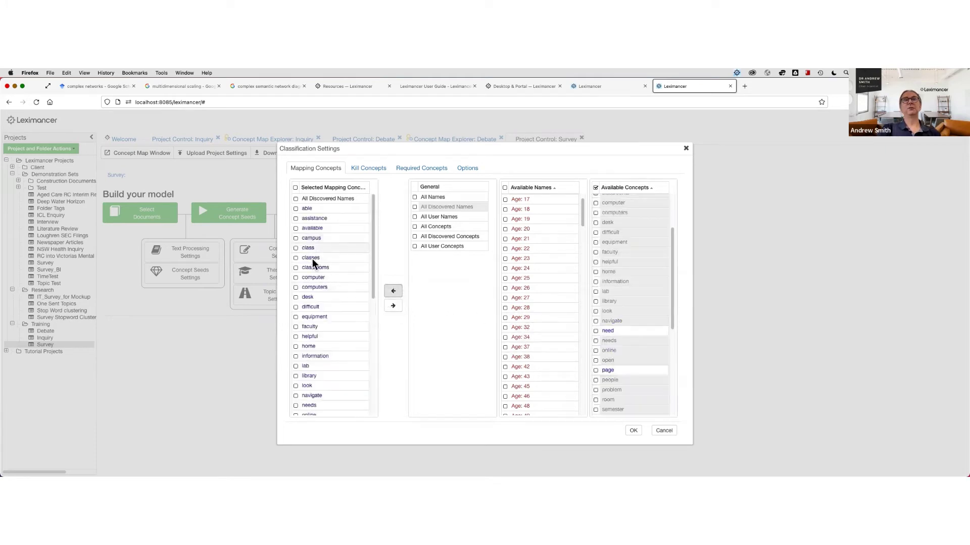
Remove the concepts difficult and computers from the selected mapping concepts
{"action": "left_click", "coordinate": [295, 308]}
{"action": "left_click", "coordinate": [392, 306]}
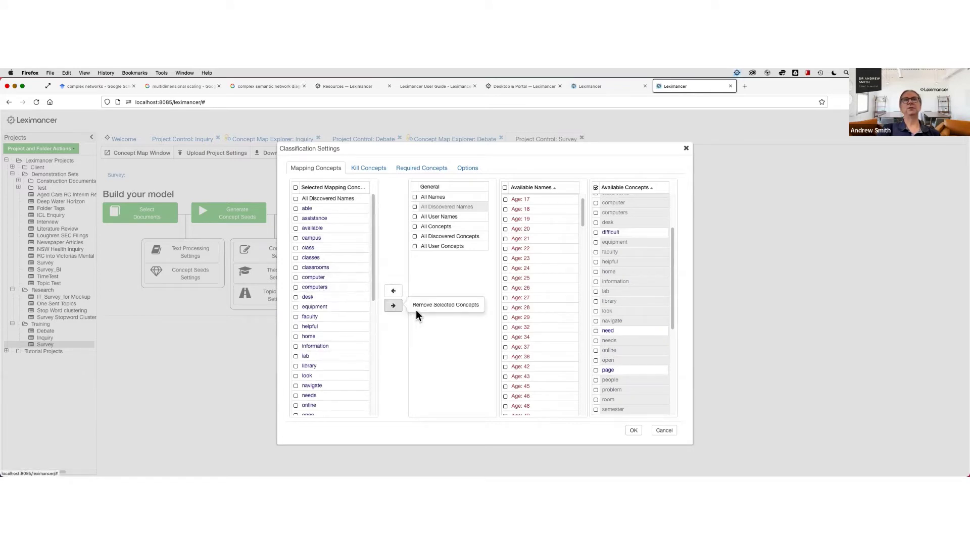
{"action": "left_click", "coordinate": [296, 287]}
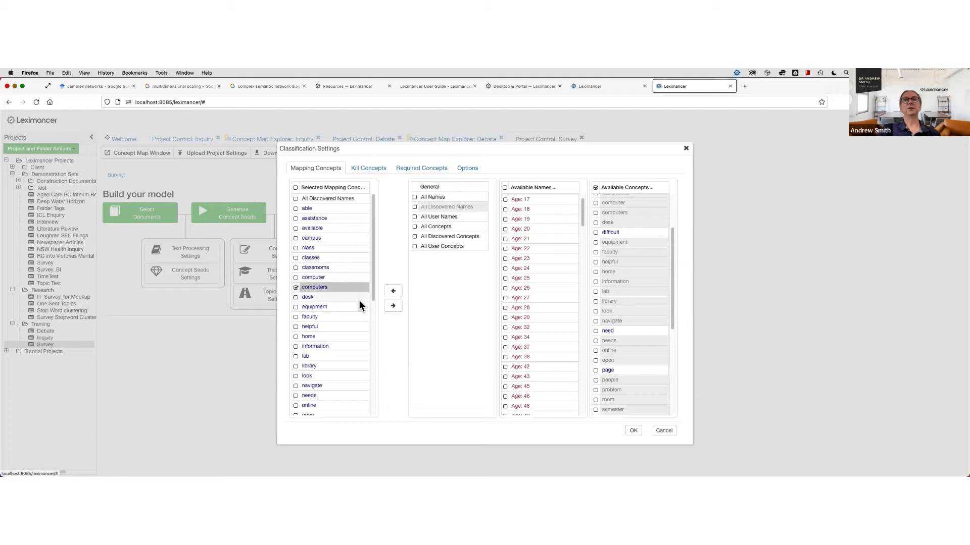
{"action": "left_click", "coordinate": [393, 306]}
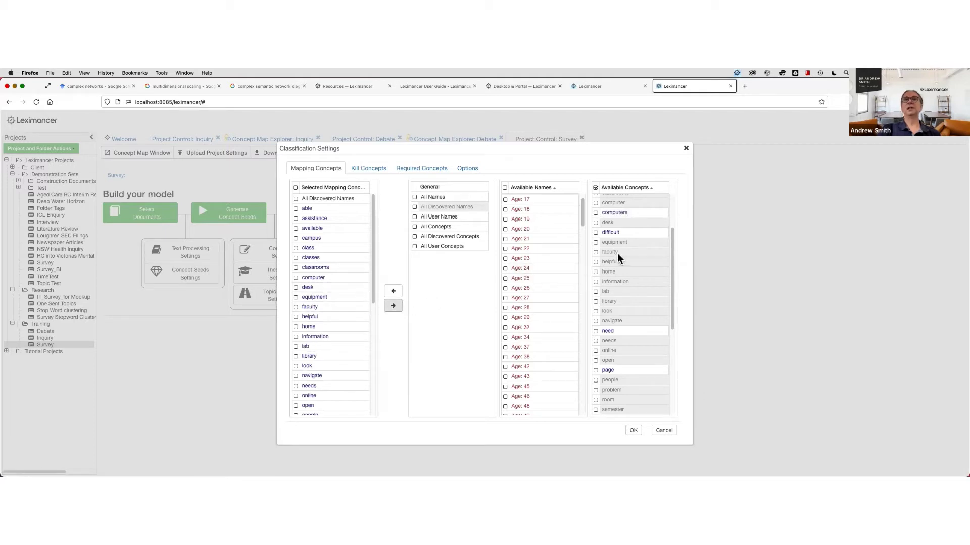
{"action": "scroll", "coordinate": [631, 224], "scroll_direction": "up", "scroll_amount": 2}
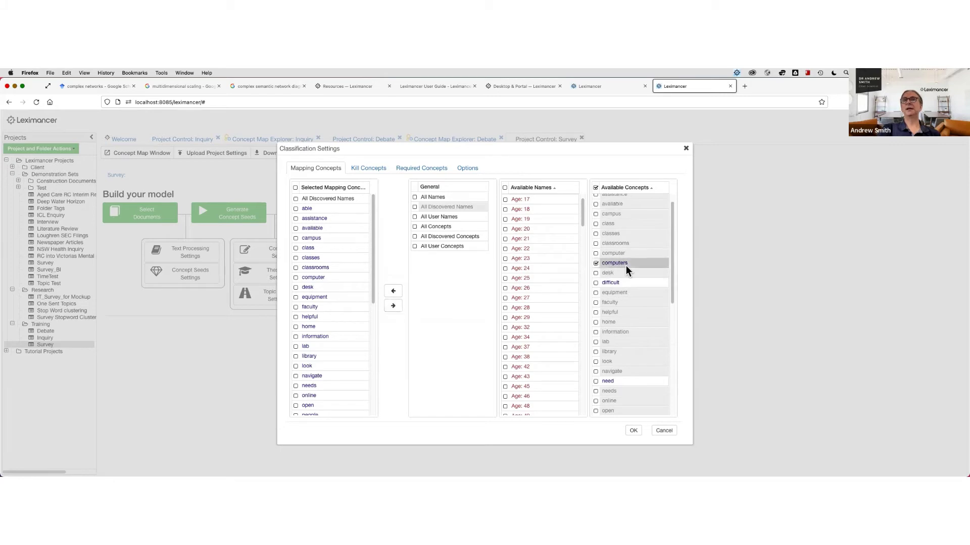
{"action": "left_click", "coordinate": [620, 284]}
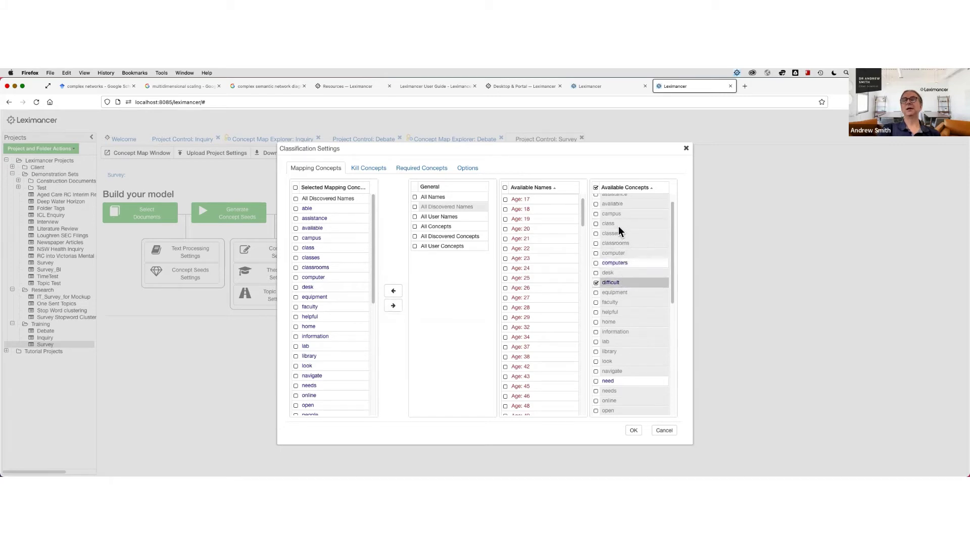
{"action": "left_click", "coordinate": [596, 283]}
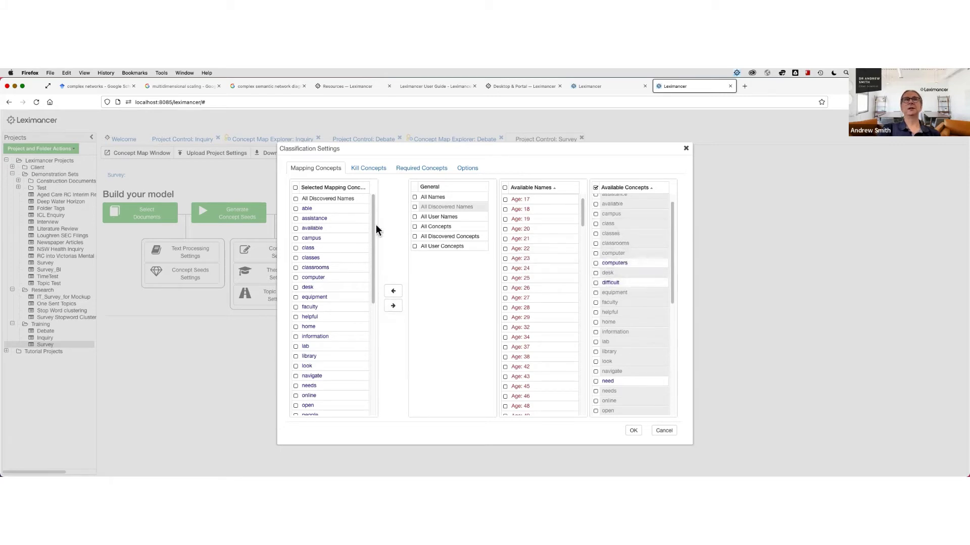
Replace the individually selected mapping concepts with All Concepts, keeping All Discovered Names
{"action": "left_click", "coordinate": [296, 188]}
{"action": "left_click", "coordinate": [296, 198]}
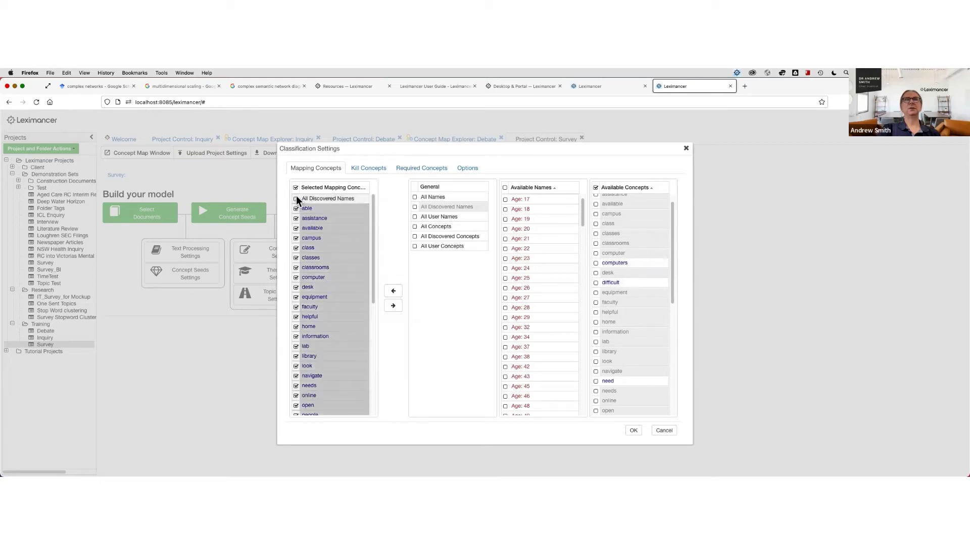
{"action": "left_click", "coordinate": [393, 306]}
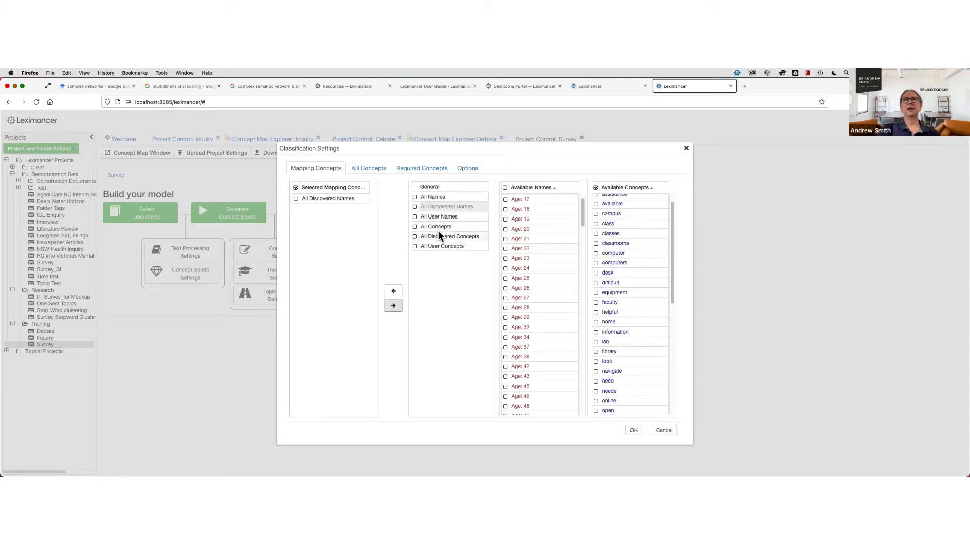
{"action": "left_click", "coordinate": [435, 225]}
{"action": "left_click", "coordinate": [393, 291]}
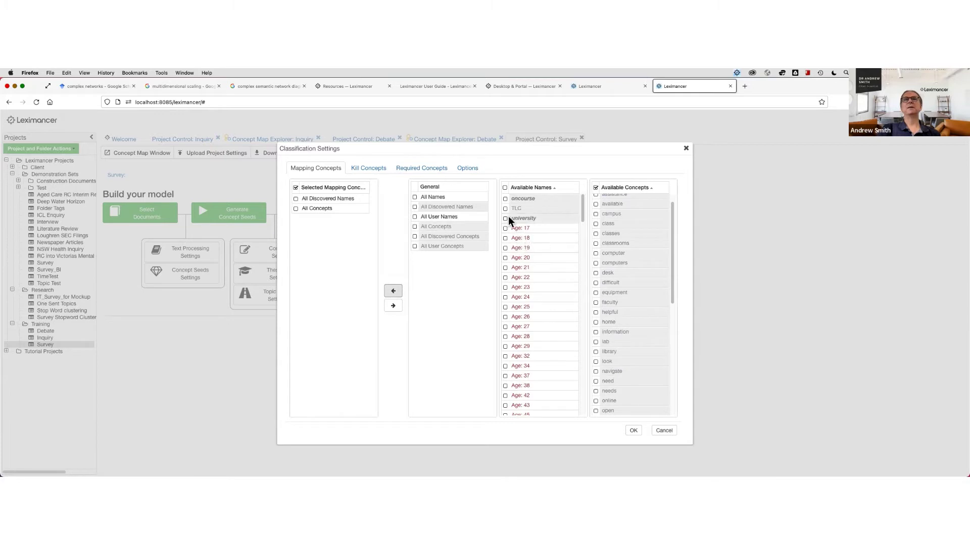
Replace All Discovered Names in the mapping concepts with the individual names oncourse and TLC
{"action": "left_click", "coordinate": [325, 199]}
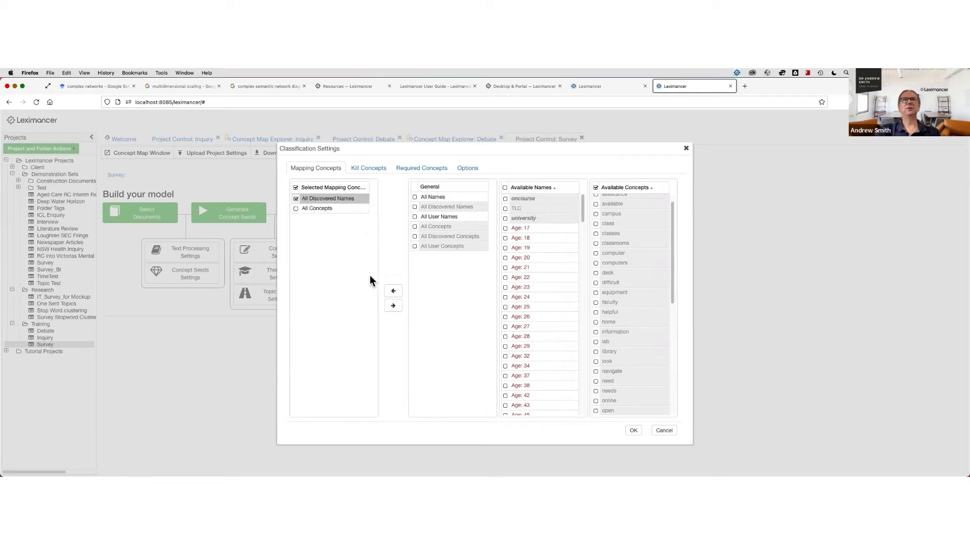
{"action": "left_click", "coordinate": [393, 306]}
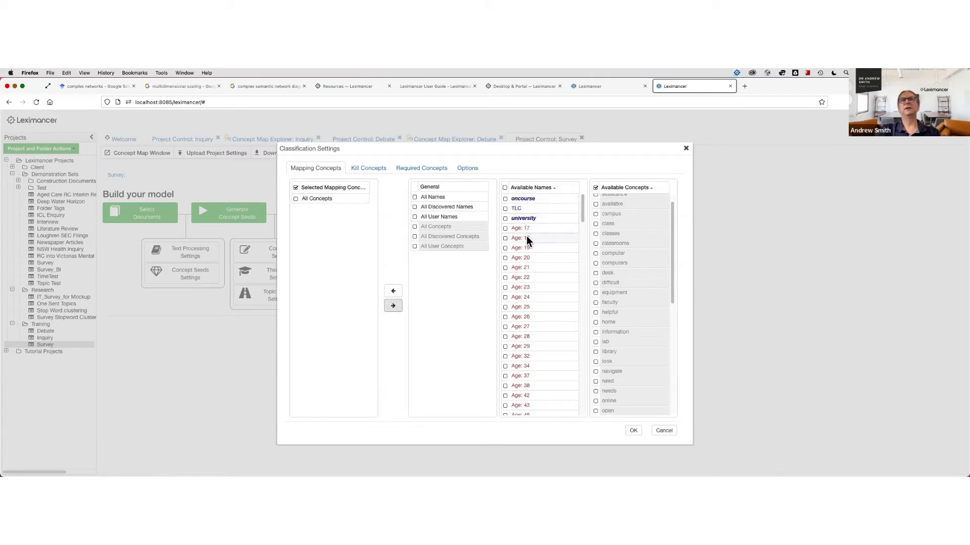
{"action": "left_click", "coordinate": [506, 198]}
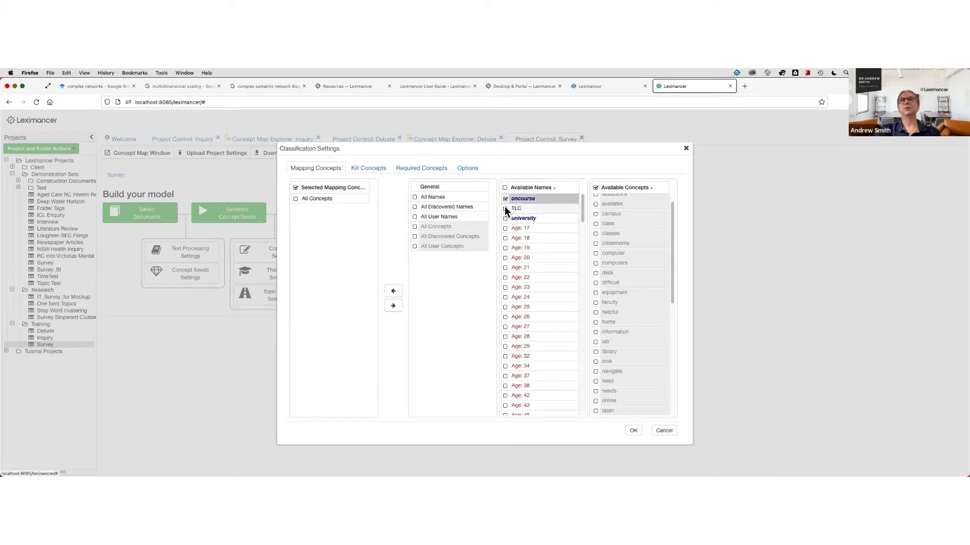
{"action": "left_click", "coordinate": [505, 208]}
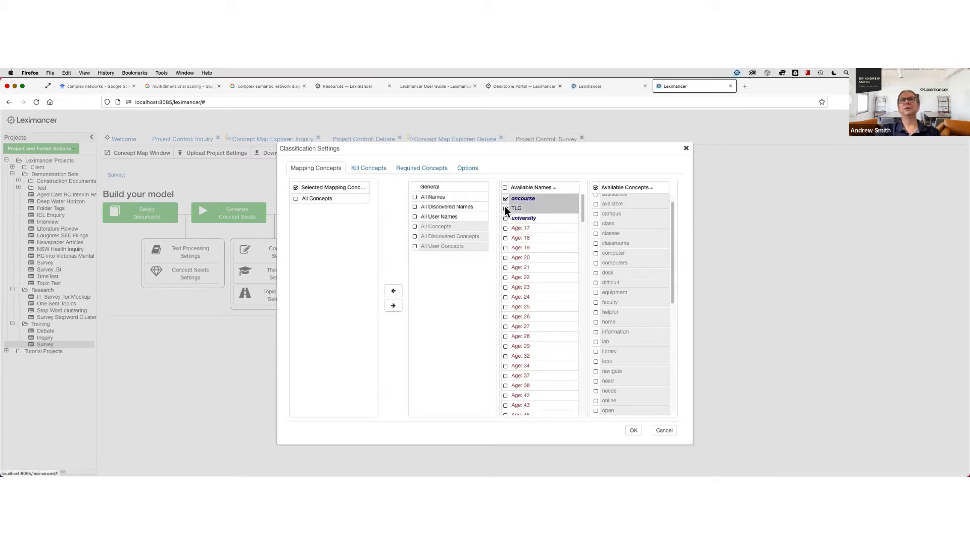
{"action": "left_click", "coordinate": [393, 291]}
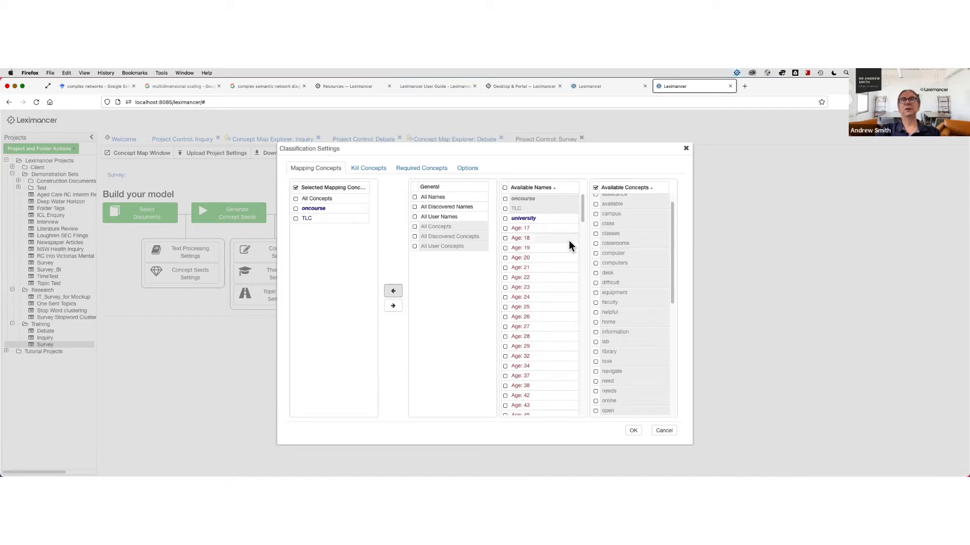
Add the tags Position: faculty, Position: staff and Position: student to the selected mapping concepts and accept the classification settings
{"action": "scroll", "coordinate": [546, 270], "scroll_direction": "down", "scroll_amount": 3}
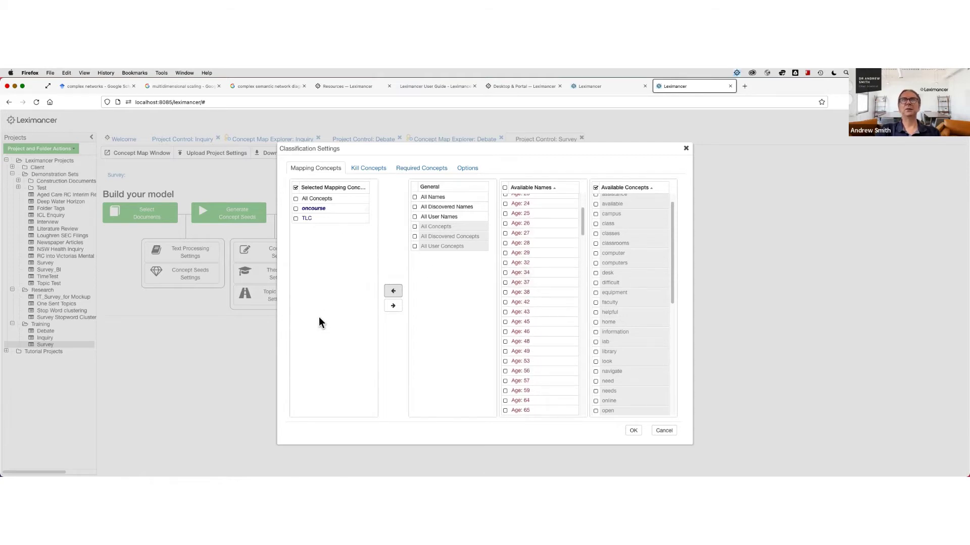
{"action": "scroll", "coordinate": [538, 294], "scroll_direction": "down", "scroll_amount": 5}
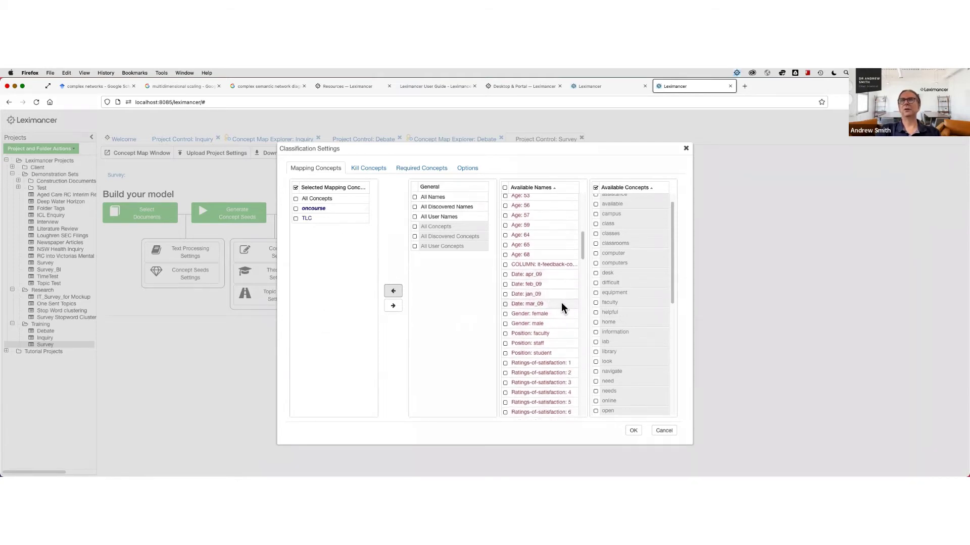
{"action": "scroll", "coordinate": [559, 305], "scroll_direction": "down", "scroll_amount": 2}
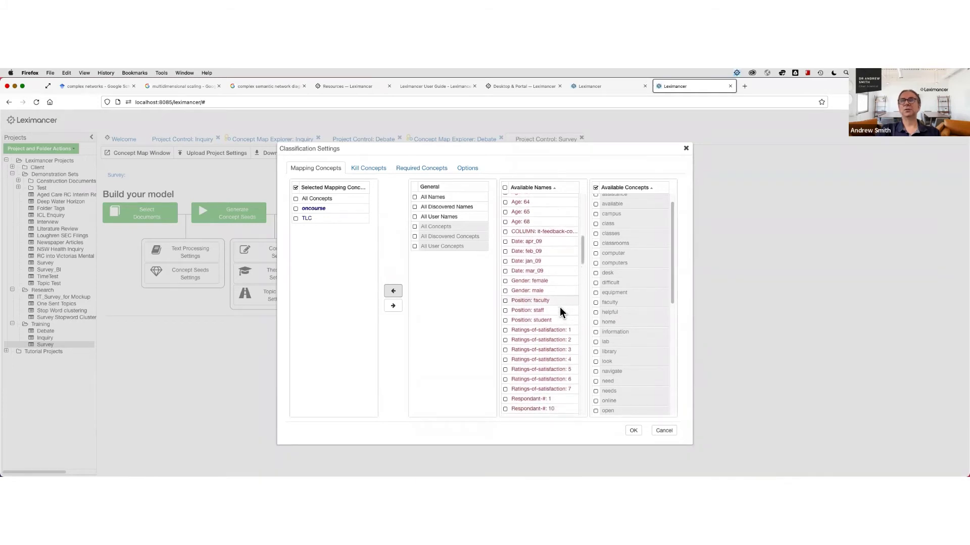
{"action": "left_click", "coordinate": [505, 297]}
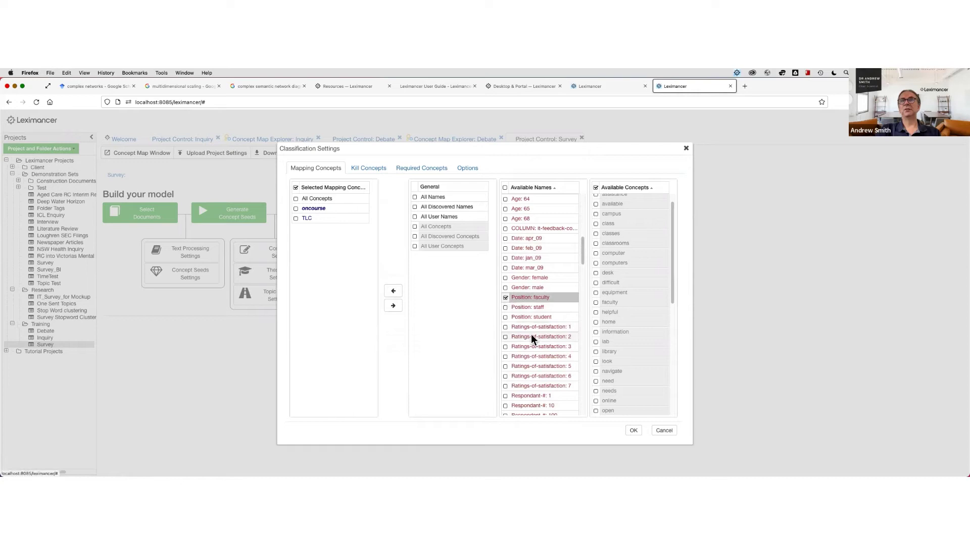
{"action": "left_click", "coordinate": [505, 306]}
{"action": "left_click", "coordinate": [505, 317]}
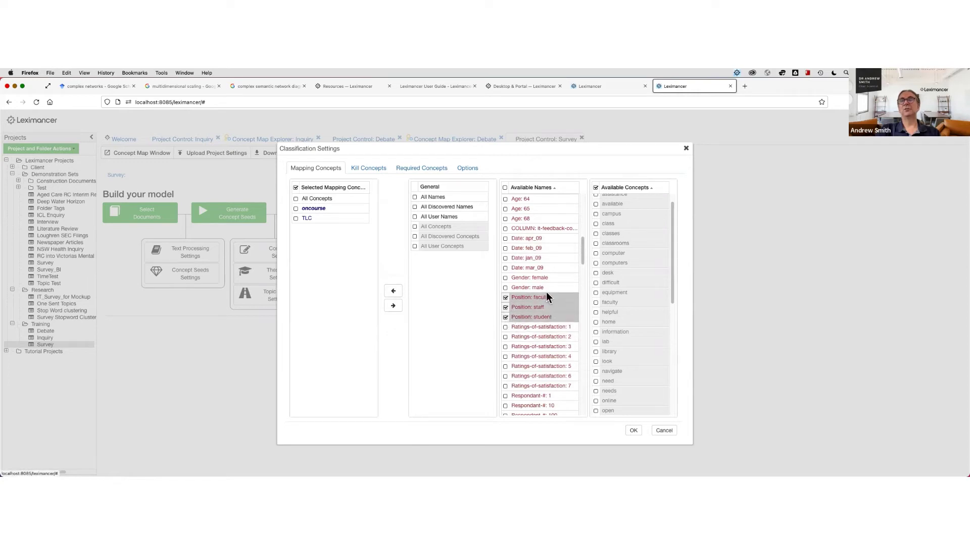
{"action": "left_click", "coordinate": [394, 291]}
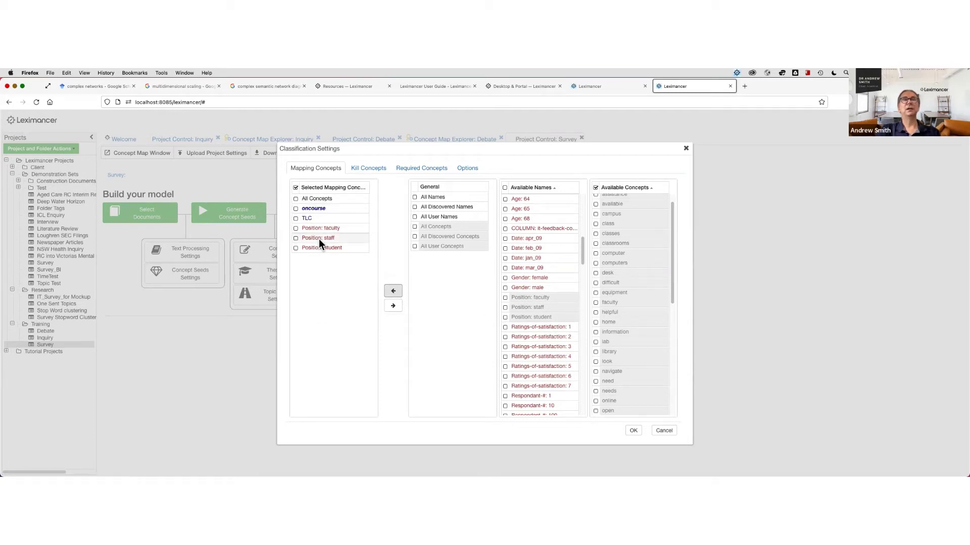
{"action": "left_click", "coordinate": [632, 432]}
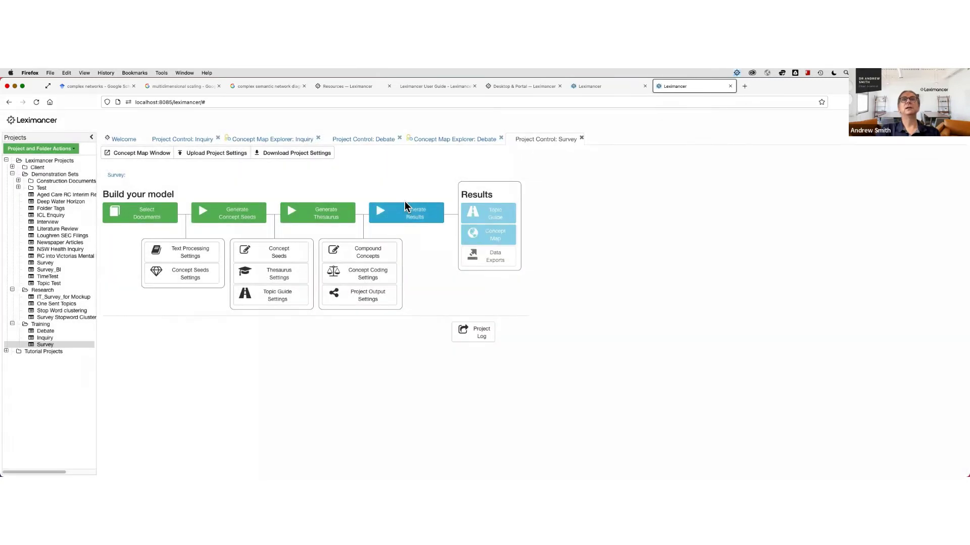
Generate the Survey project's results and open its concept map, widening the analysis pane beside the map
{"action": "left_click", "coordinate": [406, 204]}
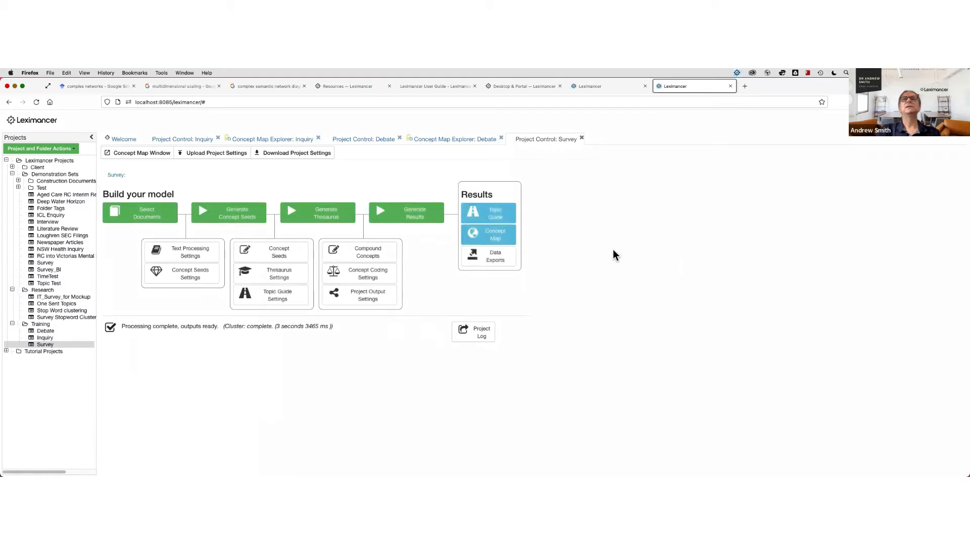
{"action": "left_click", "coordinate": [513, 232]}
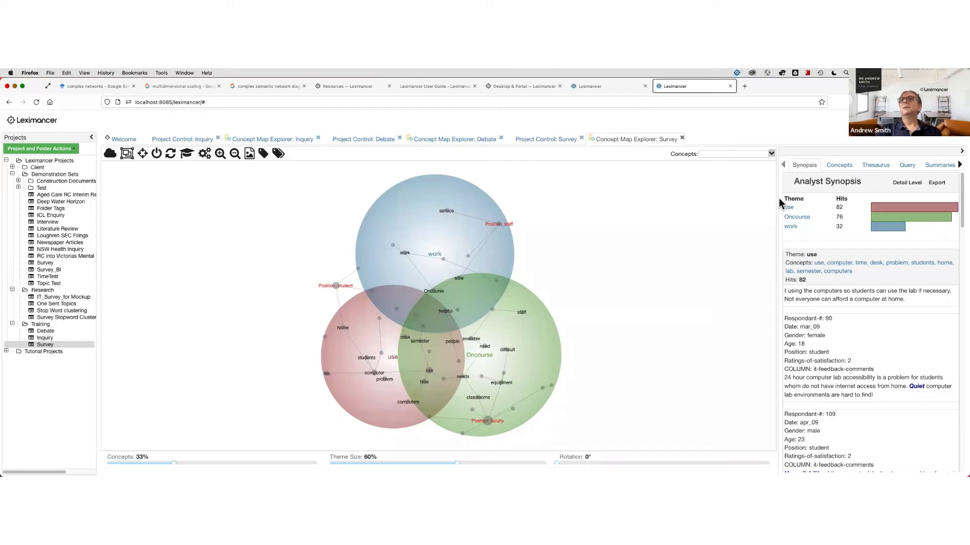
{"action": "left_click_drag", "start_coordinate": [776, 197], "coordinate": [676, 207]}
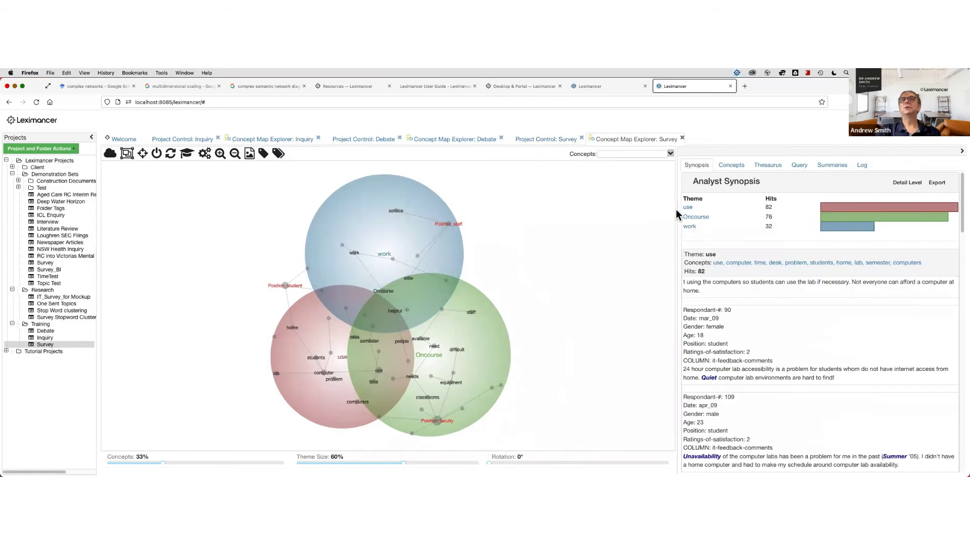
{"action": "scroll", "coordinate": [505, 263], "scroll_direction": "up", "scroll_amount": 2}
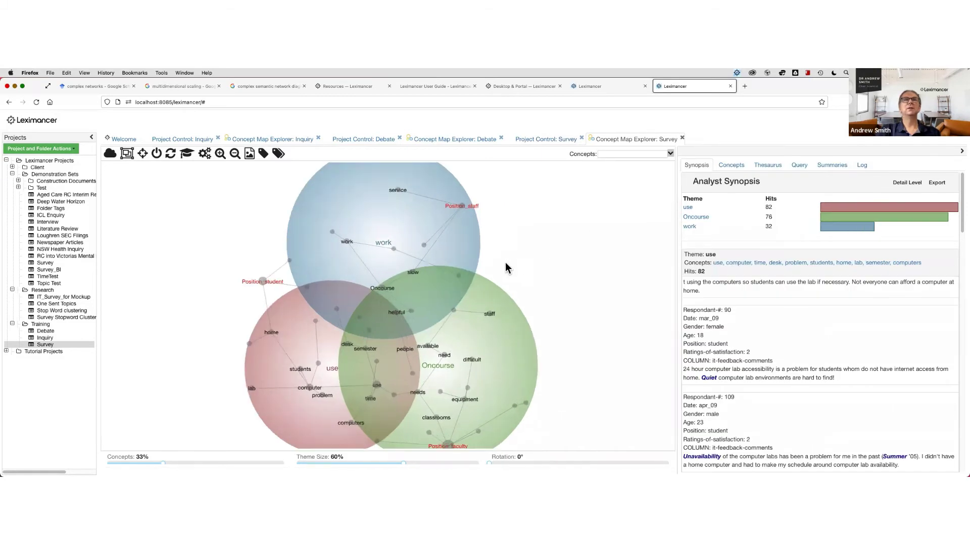
{"action": "scroll", "coordinate": [506, 266], "scroll_direction": "down", "scroll_amount": 1}
Look through the ranked concepts and retrieve the text excerpts coded with the concept computer
{"action": "left_click", "coordinate": [729, 165]}
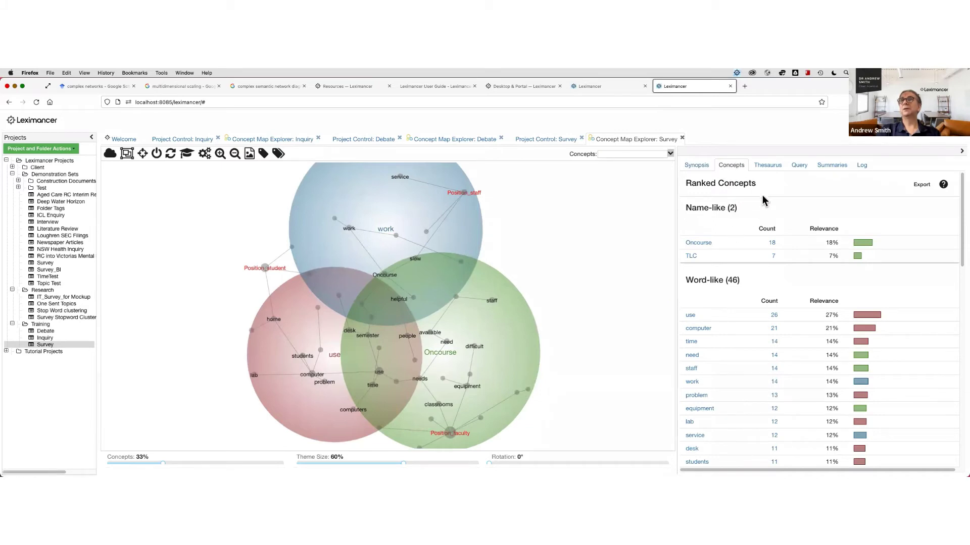
{"action": "scroll", "coordinate": [763, 202], "scroll_direction": "down", "scroll_amount": 1}
{"action": "scroll", "coordinate": [763, 202], "scroll_direction": "down", "scroll_amount": 2}
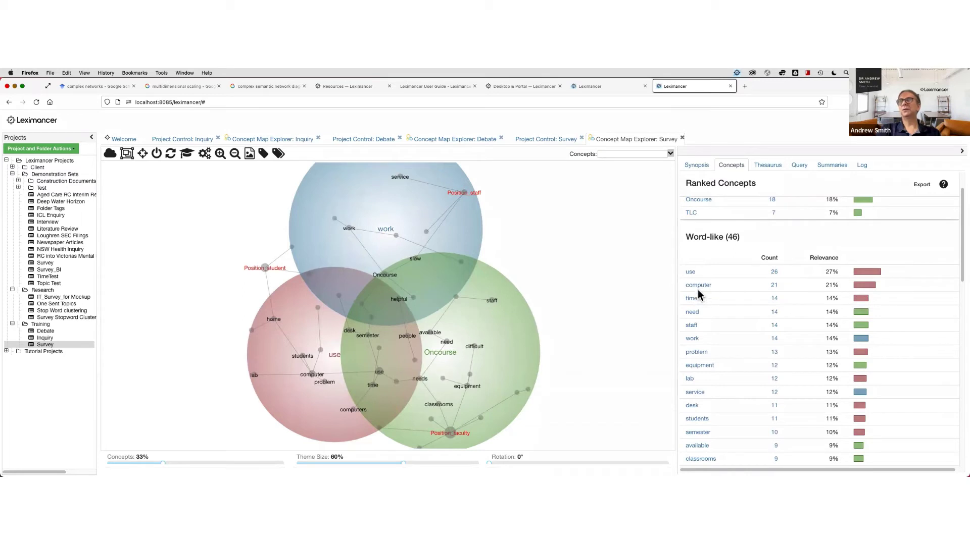
{"action": "left_click", "coordinate": [775, 286]}
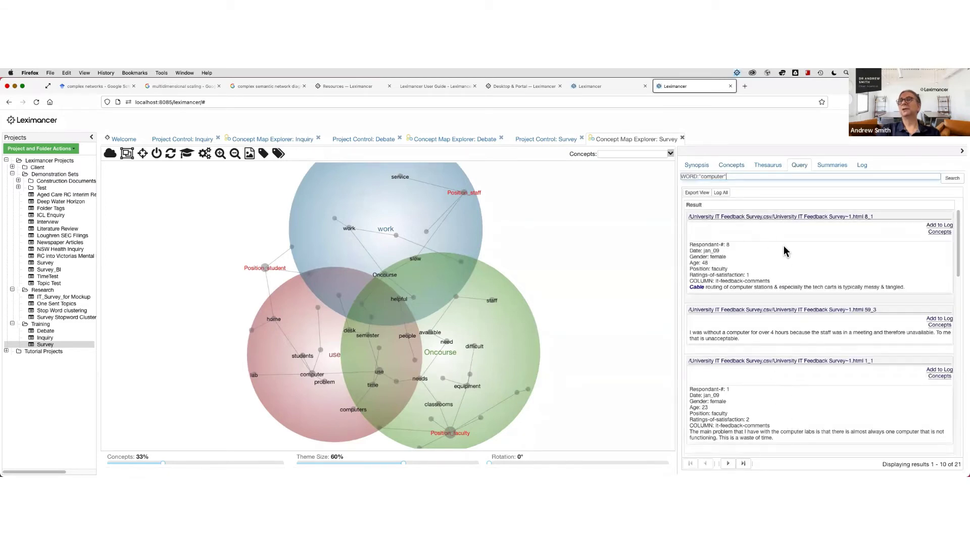
View the second computer excerpt in its source document, highlight Respondent 59's metadata lines, and close the document
{"action": "left_click", "coordinate": [782, 308]}
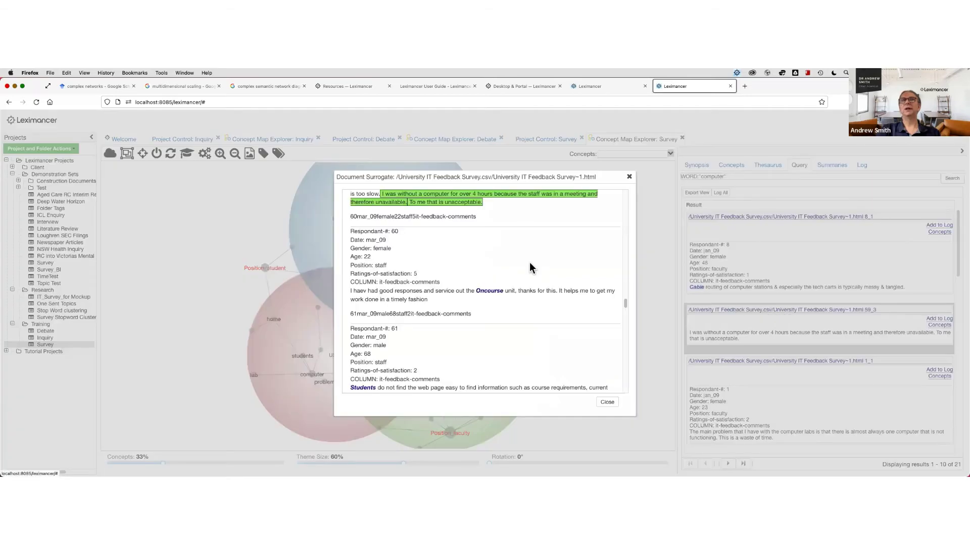
{"action": "scroll", "coordinate": [513, 272], "scroll_direction": "up", "scroll_amount": 3}
{"action": "scroll", "coordinate": [485, 253], "scroll_direction": "up", "scroll_amount": 1}
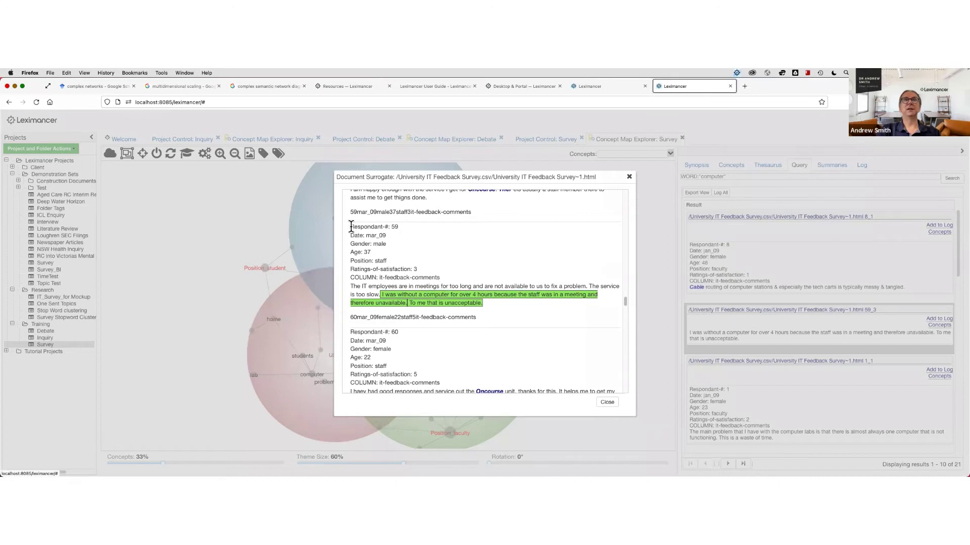
{"action": "left_click_drag", "start_coordinate": [350, 227], "coordinate": [440, 278]}
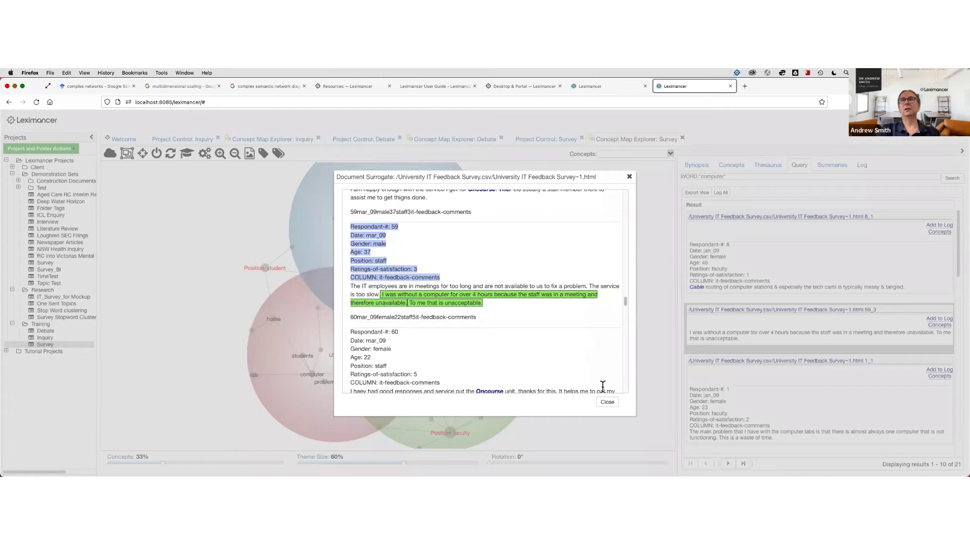
{"action": "left_click", "coordinate": [607, 401]}
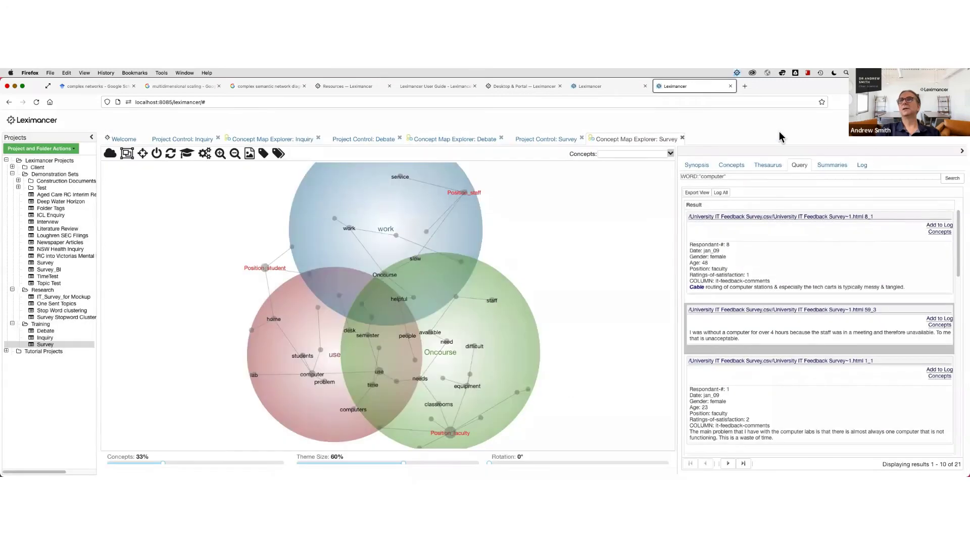
Examine the ranked concepts list, comparing the name-like and word-like concepts with the Position tags
{"action": "left_click", "coordinate": [736, 168]}
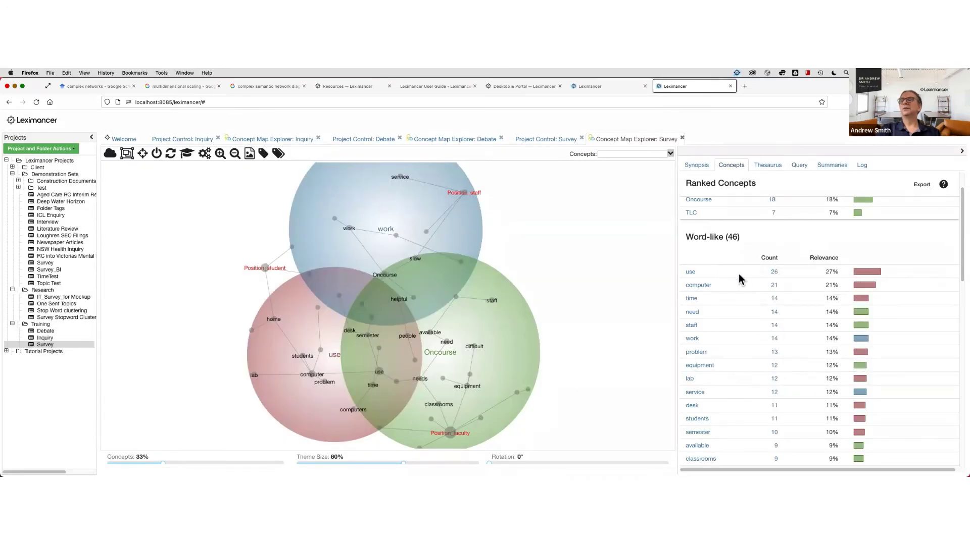
{"action": "scroll", "coordinate": [739, 274], "scroll_direction": "down", "scroll_amount": 7}
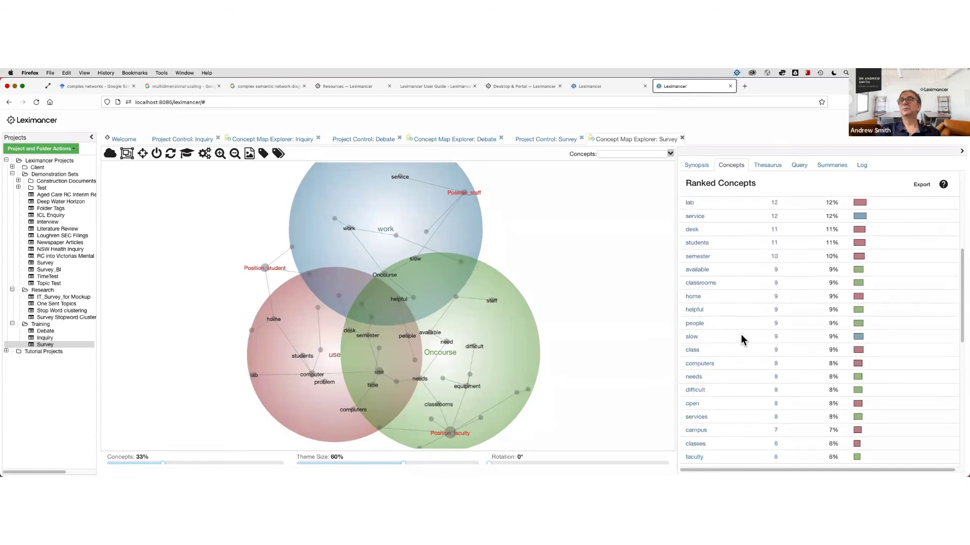
{"action": "scroll", "coordinate": [741, 334], "scroll_direction": "down", "scroll_amount": 10}
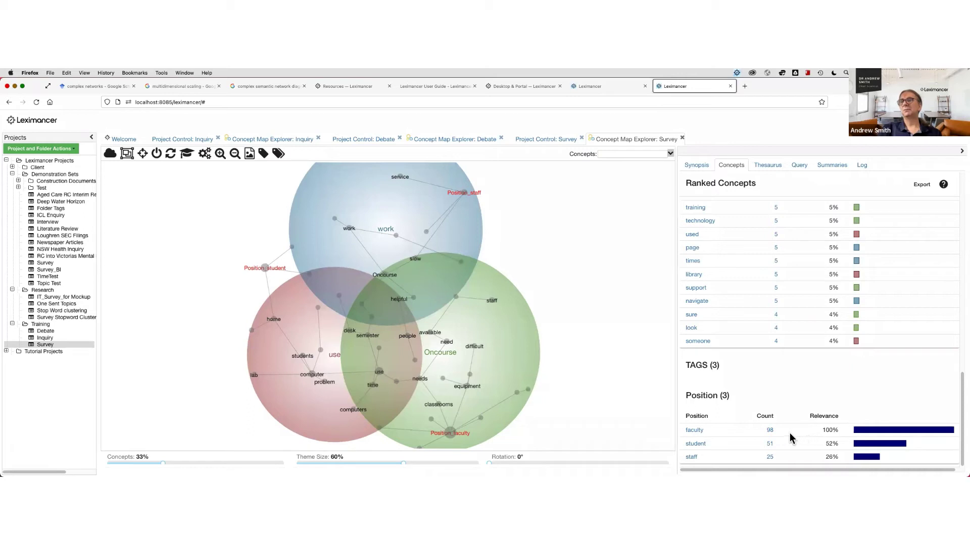
{"action": "scroll", "coordinate": [817, 391], "scroll_direction": "up", "scroll_amount": 15}
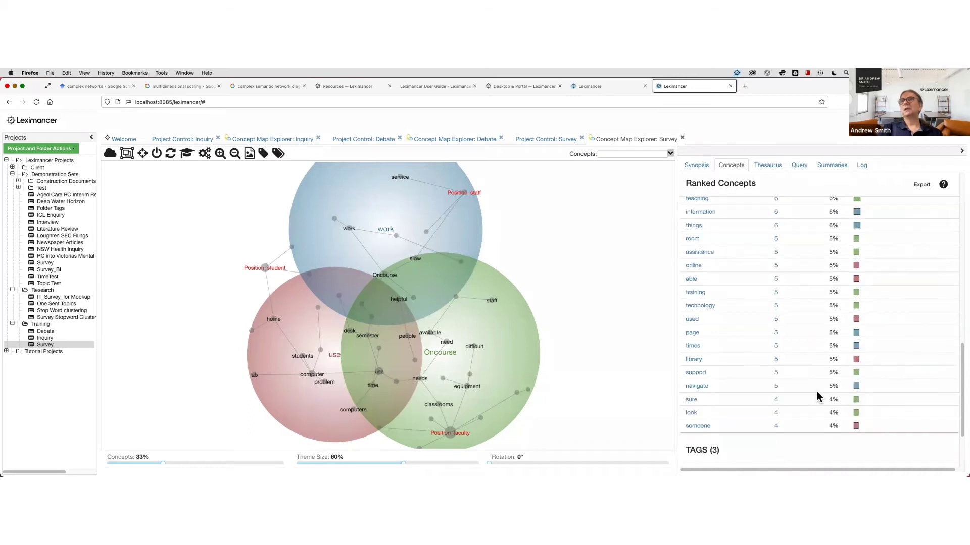
{"action": "scroll", "coordinate": [816, 390], "scroll_direction": "up", "scroll_amount": 3}
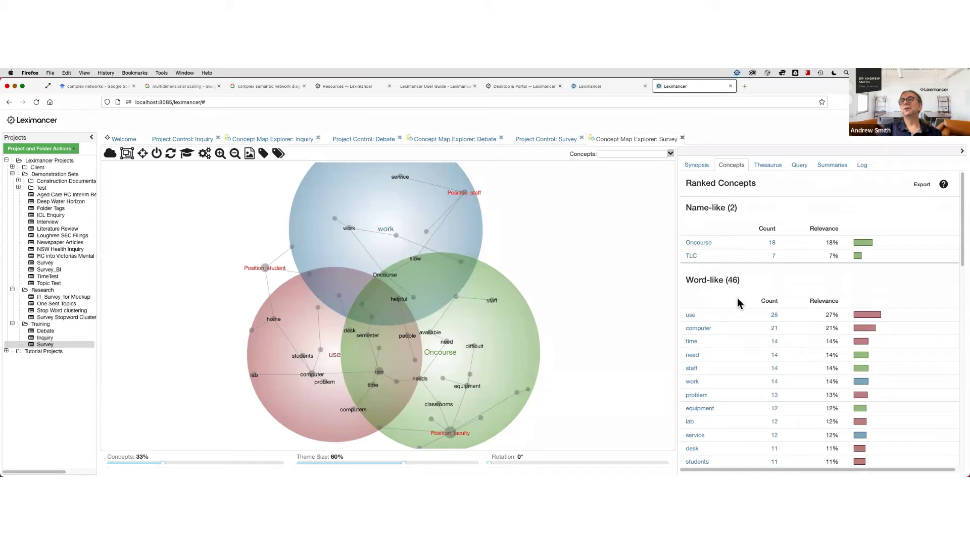
{"action": "scroll", "coordinate": [730, 282], "scroll_direction": "down", "scroll_amount": 3}
{"action": "scroll", "coordinate": [728, 278], "scroll_direction": "down", "scroll_amount": 10}
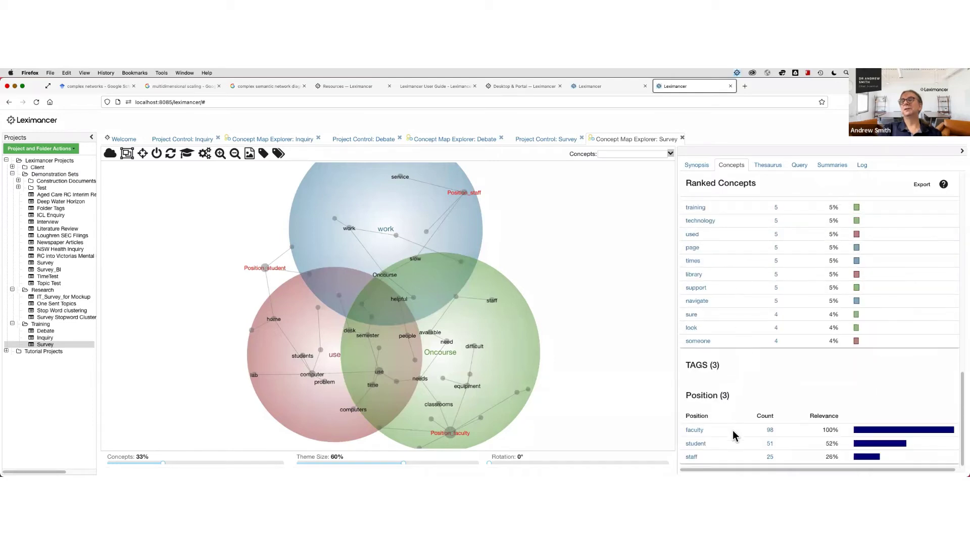
{"action": "scroll", "coordinate": [736, 411], "scroll_direction": "up", "scroll_amount": 15}
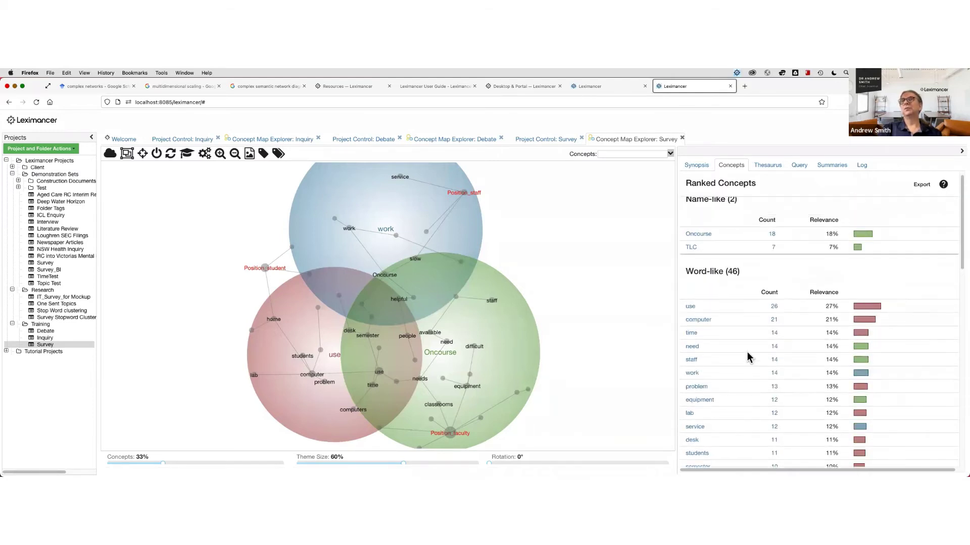
{"action": "scroll", "coordinate": [718, 295], "scroll_direction": "down", "scroll_amount": 15}
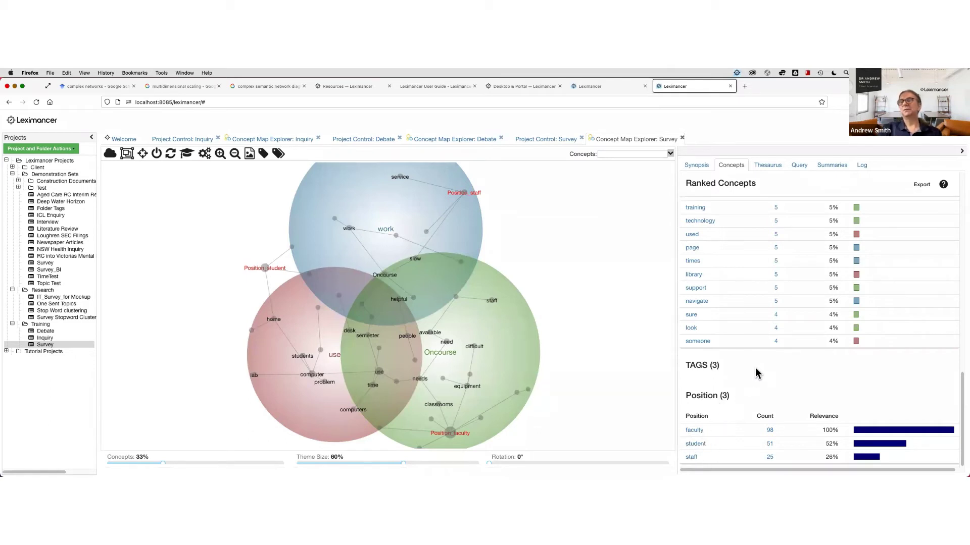
Show the concepts associated with the Position tag faculty and examine their co-counts and likelihoods
{"action": "left_click", "coordinate": [693, 431]}
{"action": "mouse_move", "coordinate": [768, 293]}
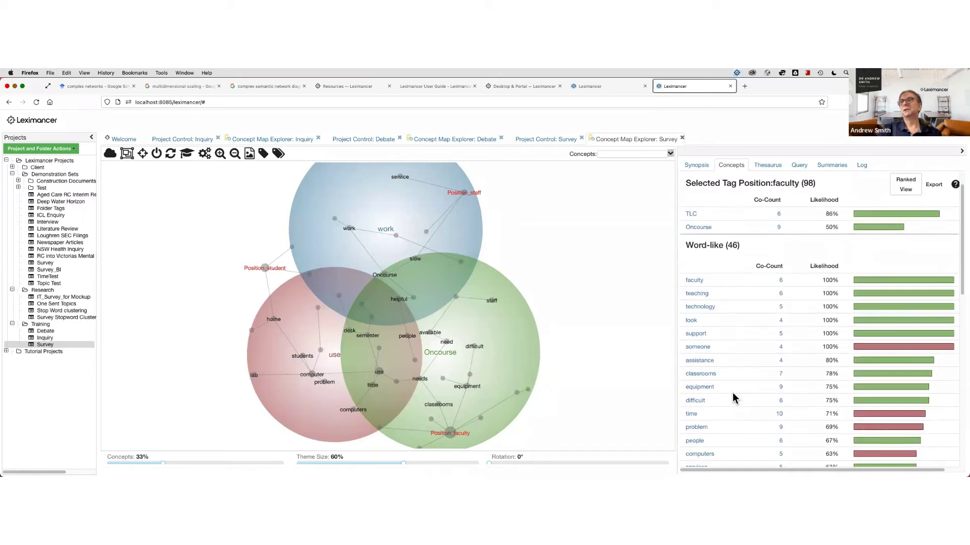
{"action": "scroll", "coordinate": [732, 392], "scroll_direction": "down", "scroll_amount": 2}
{"action": "scroll", "coordinate": [762, 305], "scroll_direction": "down", "scroll_amount": 1}
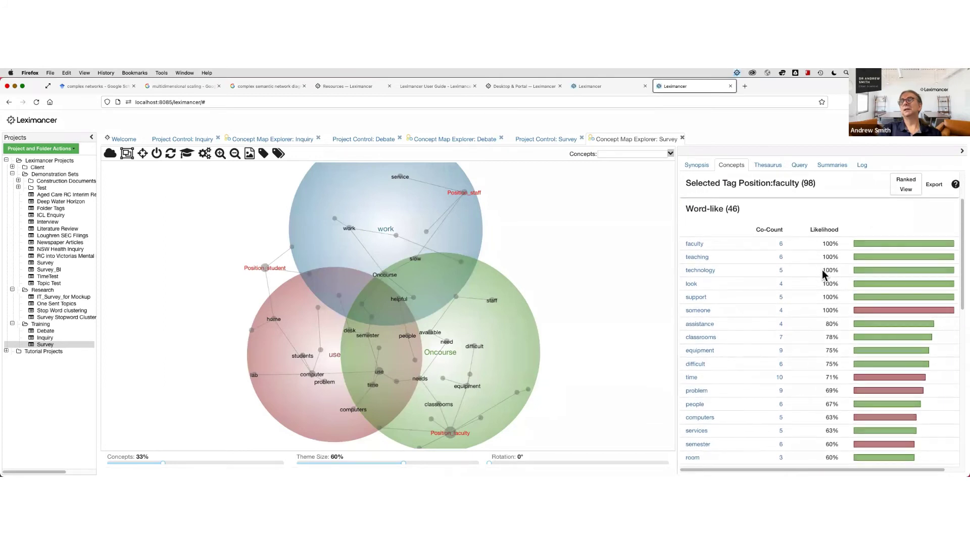
{"action": "scroll", "coordinate": [826, 283], "scroll_direction": "down", "scroll_amount": 3}
{"action": "scroll", "coordinate": [825, 284], "scroll_direction": "down", "scroll_amount": 8}
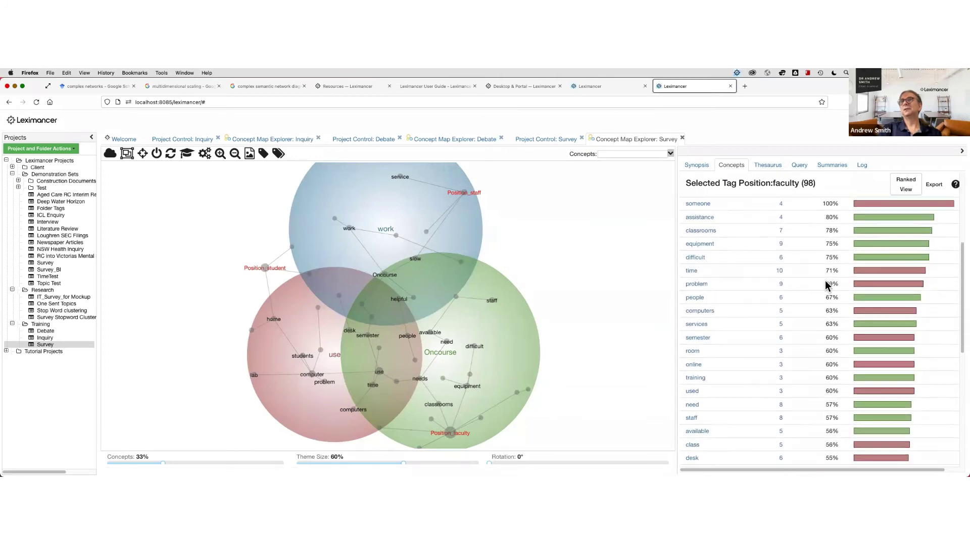
{"action": "scroll", "coordinate": [825, 280], "scroll_direction": "up", "scroll_amount": 8}
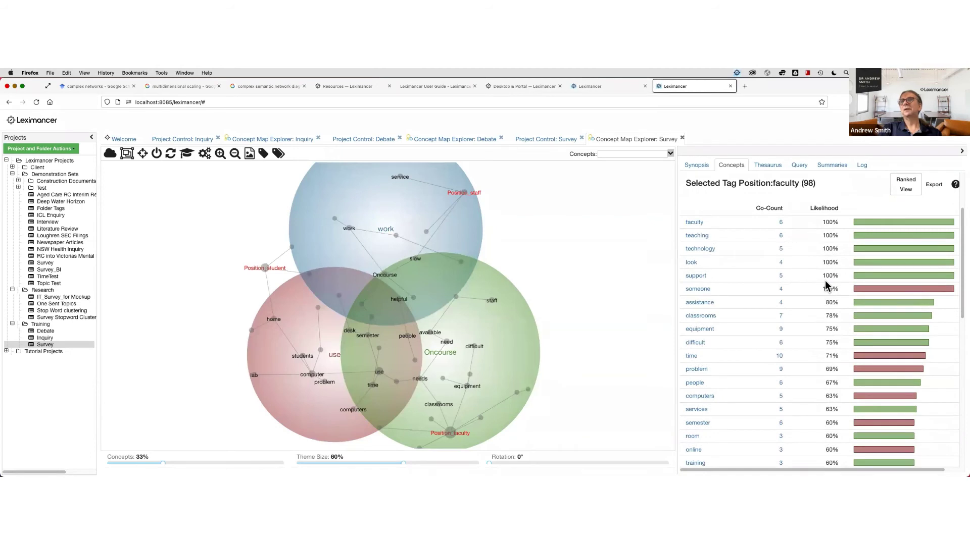
{"action": "scroll", "coordinate": [841, 203], "scroll_direction": "up", "scroll_amount": 3}
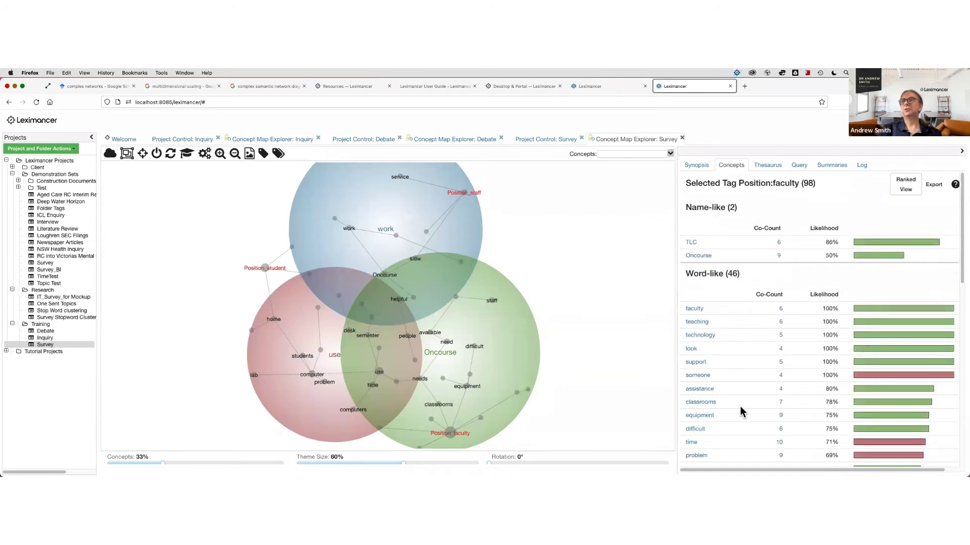
{"action": "scroll", "coordinate": [740, 406], "scroll_direction": "down", "scroll_amount": 1}
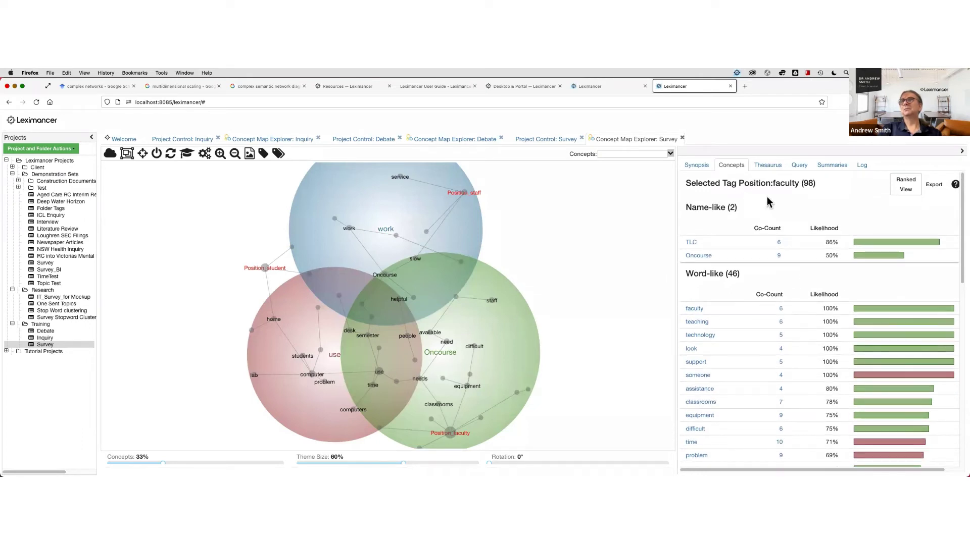
{"action": "scroll", "coordinate": [766, 202], "scroll_direction": "down", "scroll_amount": 3}
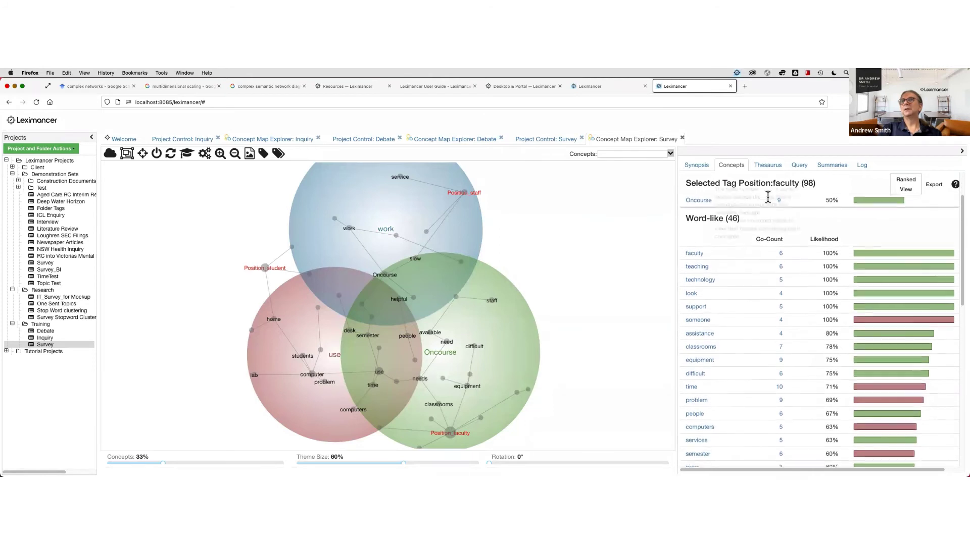
{"action": "scroll", "coordinate": [838, 185], "scroll_direction": "up", "scroll_amount": 3}
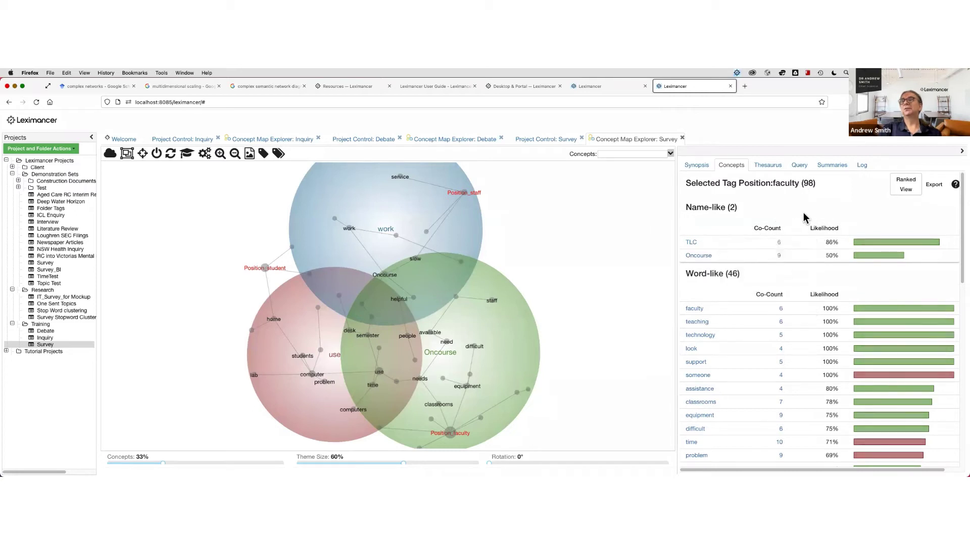
{"action": "scroll", "coordinate": [808, 217], "scroll_direction": "down", "scroll_amount": 1}
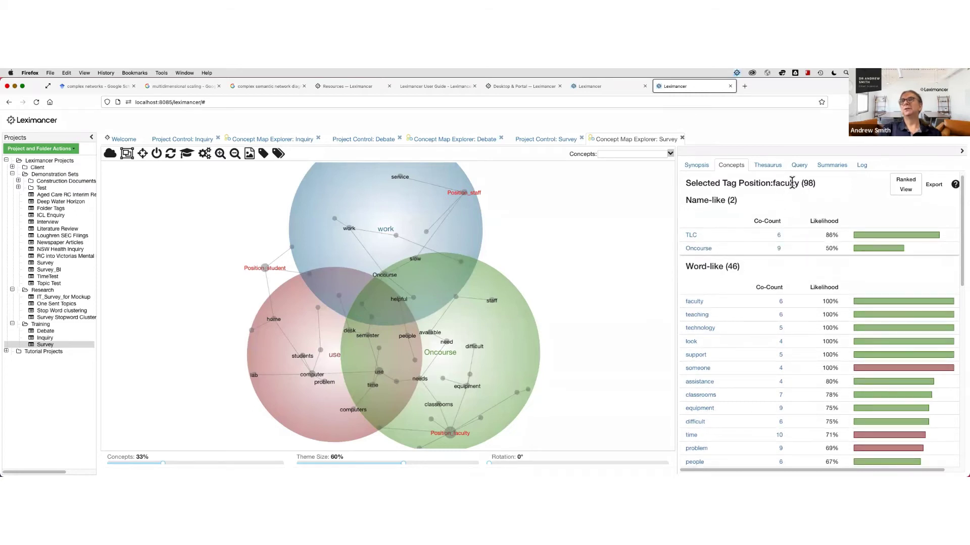
Retrieve the text excerpts coded with both the Position tag faculty and the concept classrooms, and read through them
{"action": "scroll", "coordinate": [786, 212], "scroll_direction": "down", "scroll_amount": 3}
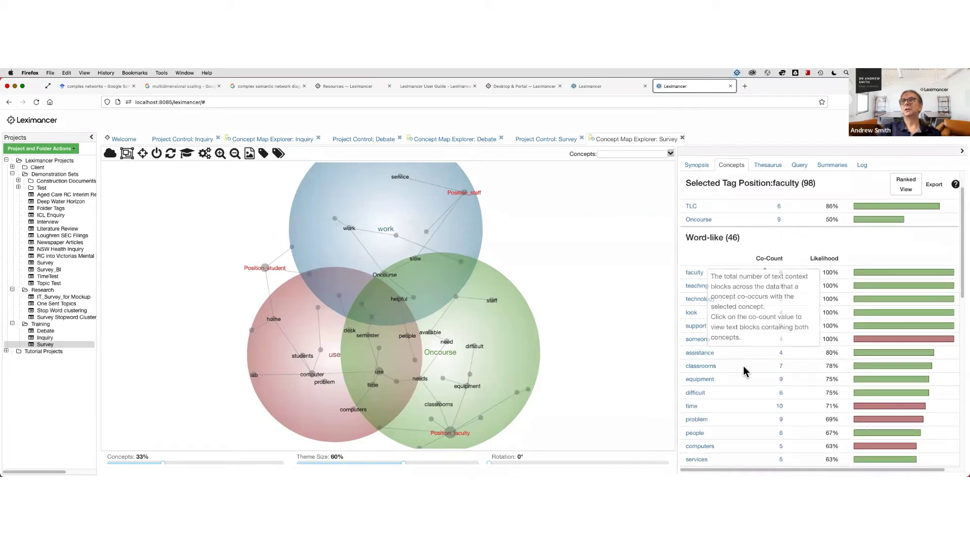
{"action": "left_click", "coordinate": [781, 367]}
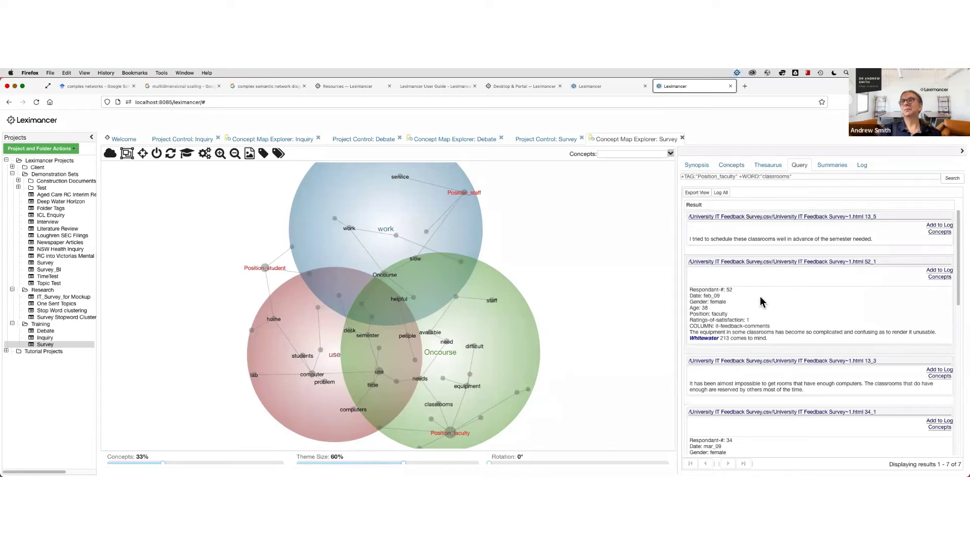
{"action": "scroll", "coordinate": [743, 313], "scroll_direction": "down", "scroll_amount": 1}
{"action": "scroll", "coordinate": [743, 316], "scroll_direction": "down", "scroll_amount": 3}
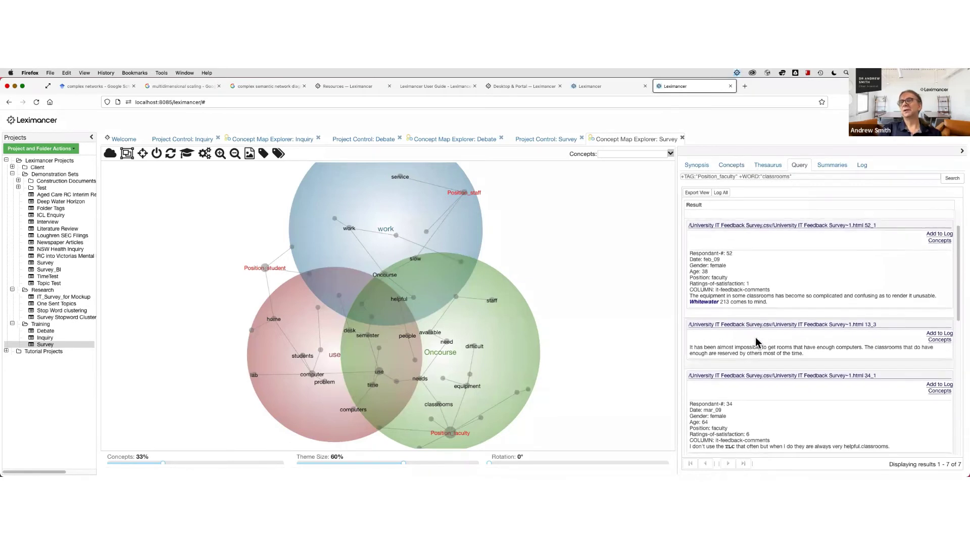
{"action": "scroll", "coordinate": [766, 351], "scroll_direction": "up", "scroll_amount": 3}
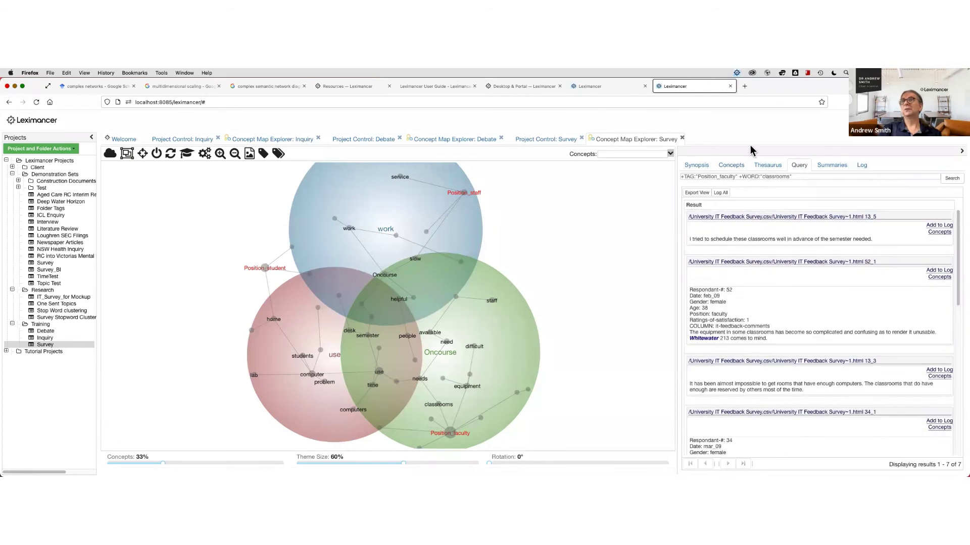
Return from the faculty associations to the full ranked concepts list and show the concepts associated with classrooms
{"action": "left_click", "coordinate": [737, 167]}
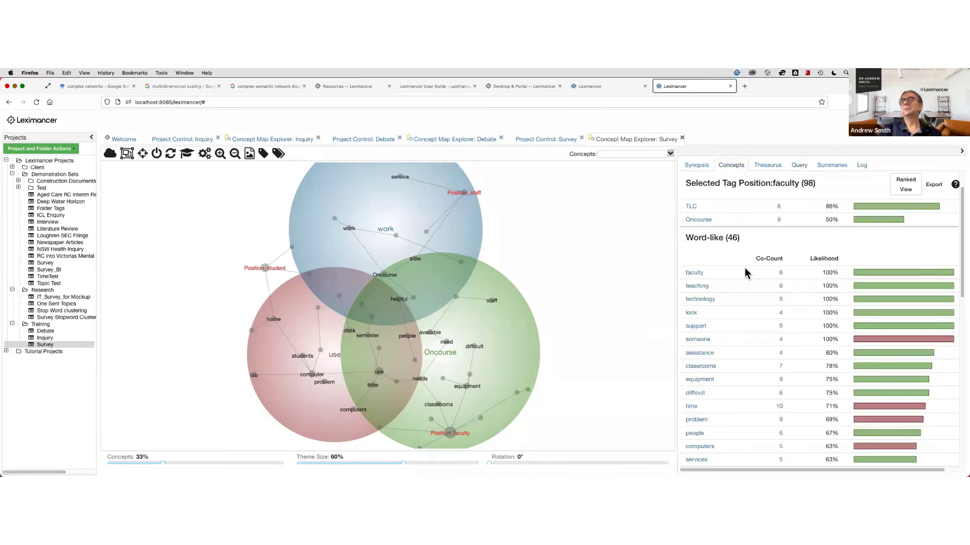
{"action": "scroll", "coordinate": [755, 286], "scroll_direction": "up", "scroll_amount": 2}
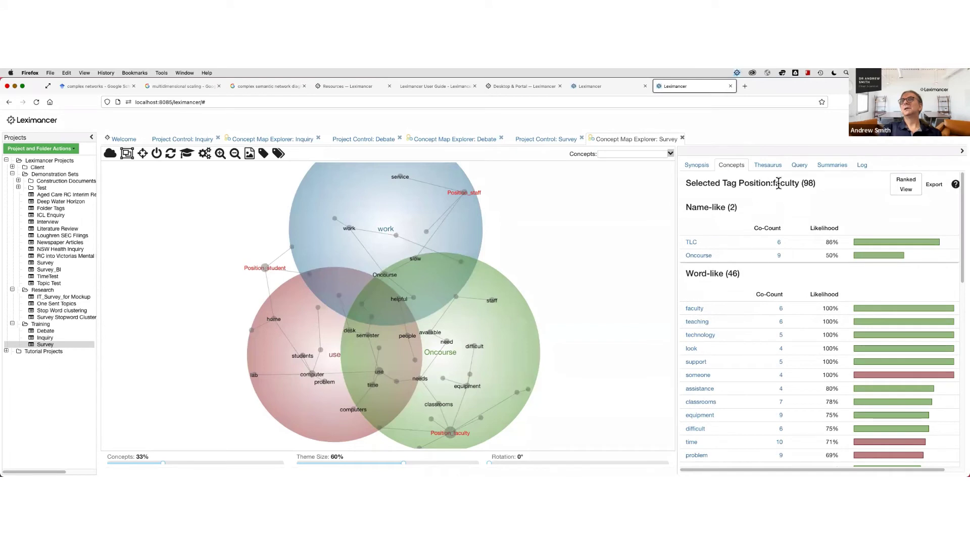
{"action": "left_click", "coordinate": [906, 185]}
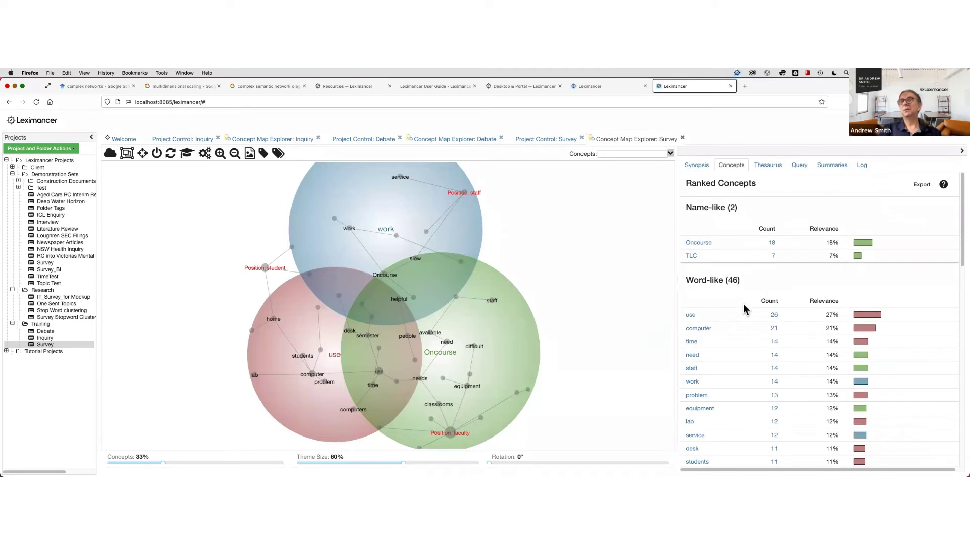
{"action": "scroll", "coordinate": [745, 326], "scroll_direction": "down", "scroll_amount": 2}
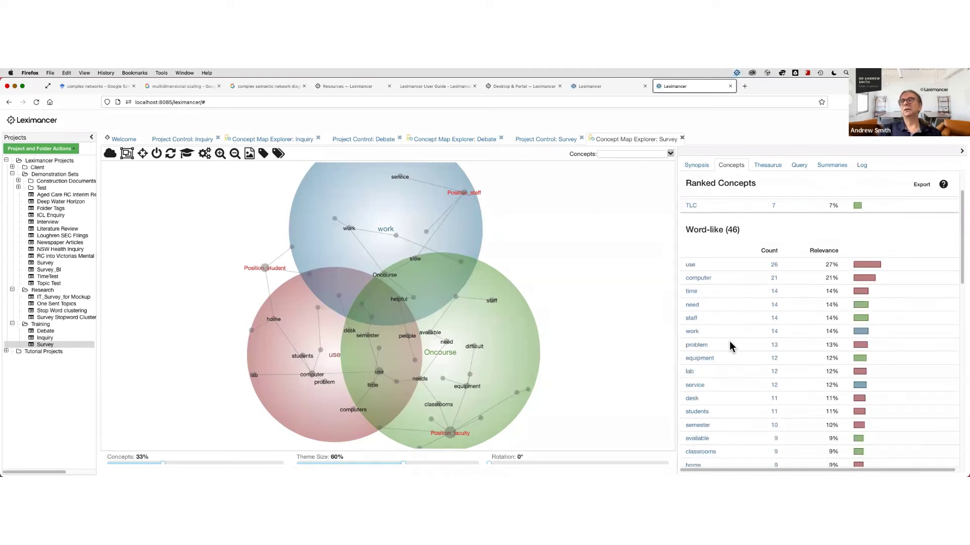
{"action": "scroll", "coordinate": [730, 342], "scroll_direction": "down", "scroll_amount": 2}
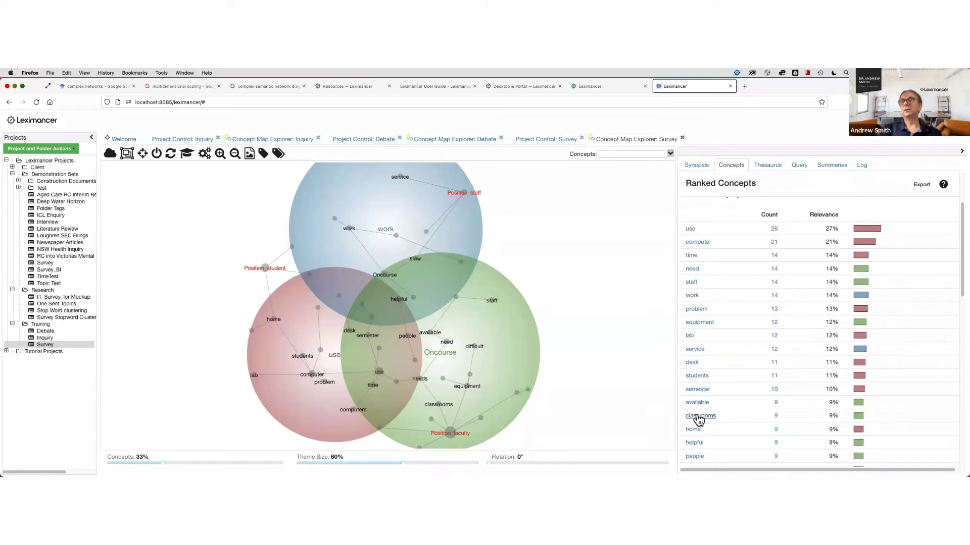
{"action": "left_click", "coordinate": [699, 416]}
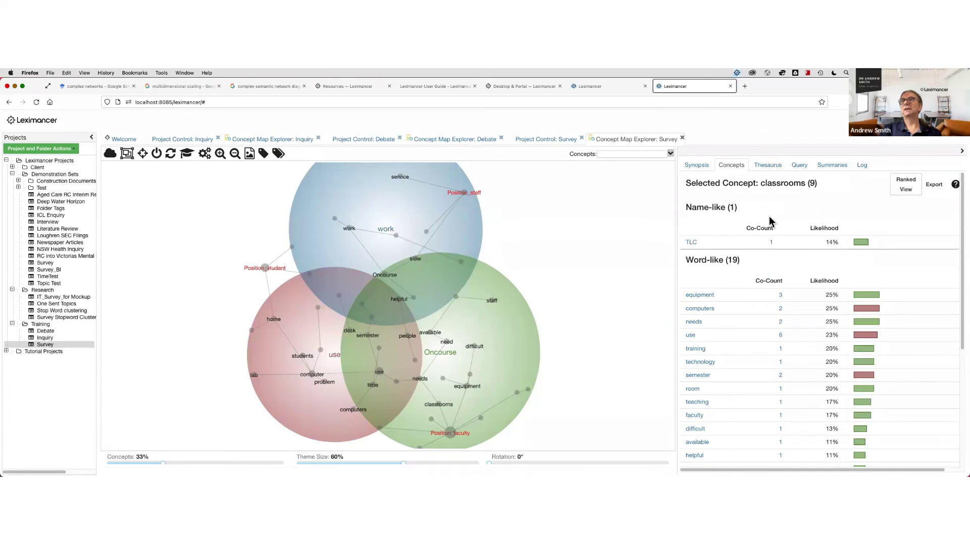
Examine the co-counts and likelihoods for classrooms, comparing its related concepts with the faculty, staff and student Position tags
{"action": "scroll", "coordinate": [778, 227], "scroll_direction": "down", "scroll_amount": 5}
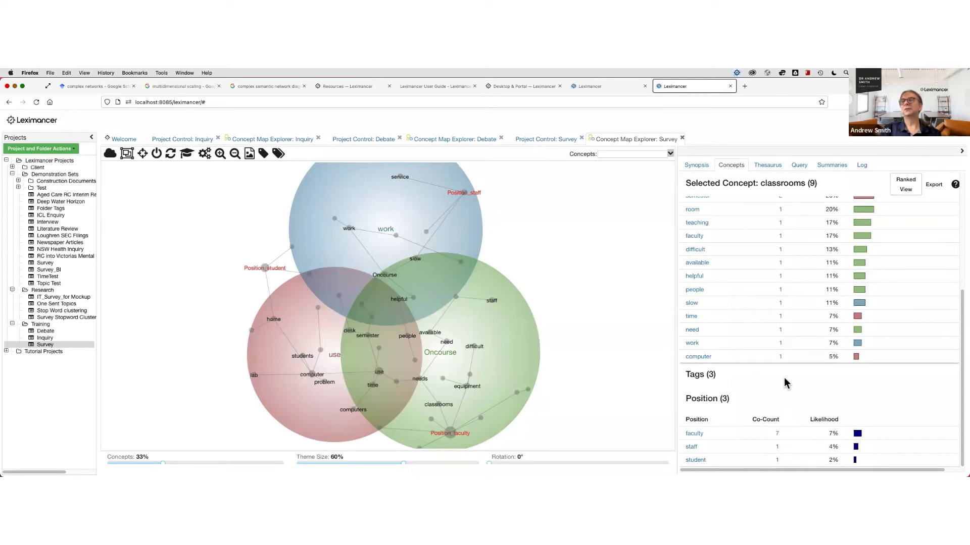
{"action": "scroll", "coordinate": [788, 371], "scroll_direction": "up", "scroll_amount": 5}
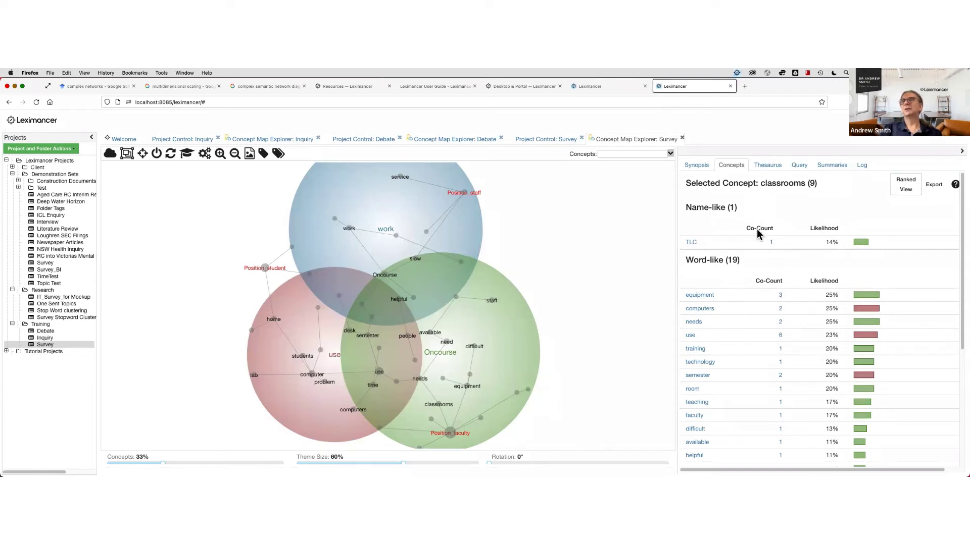
{"action": "scroll", "coordinate": [756, 325], "scroll_direction": "down", "scroll_amount": 5}
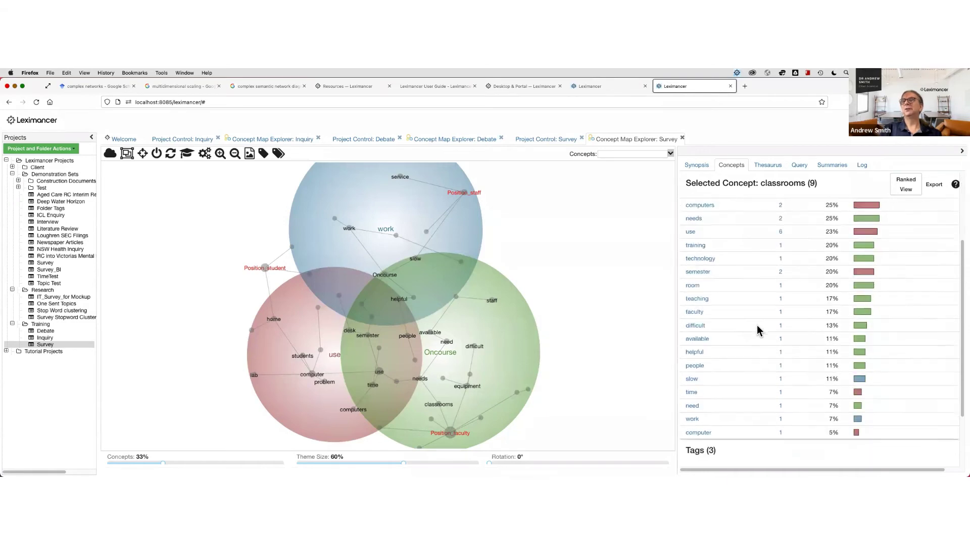
{"action": "scroll", "coordinate": [771, 289], "scroll_direction": "up", "scroll_amount": 5}
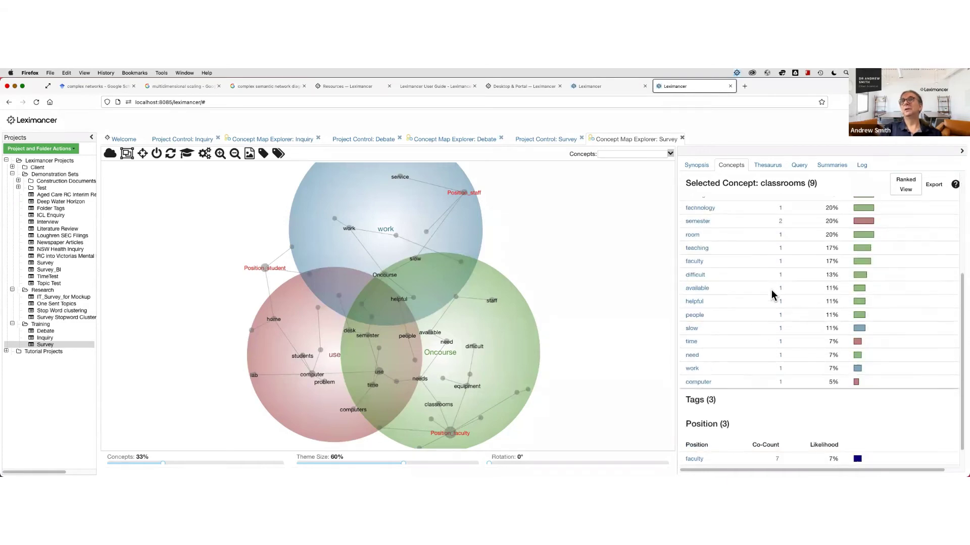
{"action": "scroll", "coordinate": [731, 335], "scroll_direction": "down", "scroll_amount": 5}
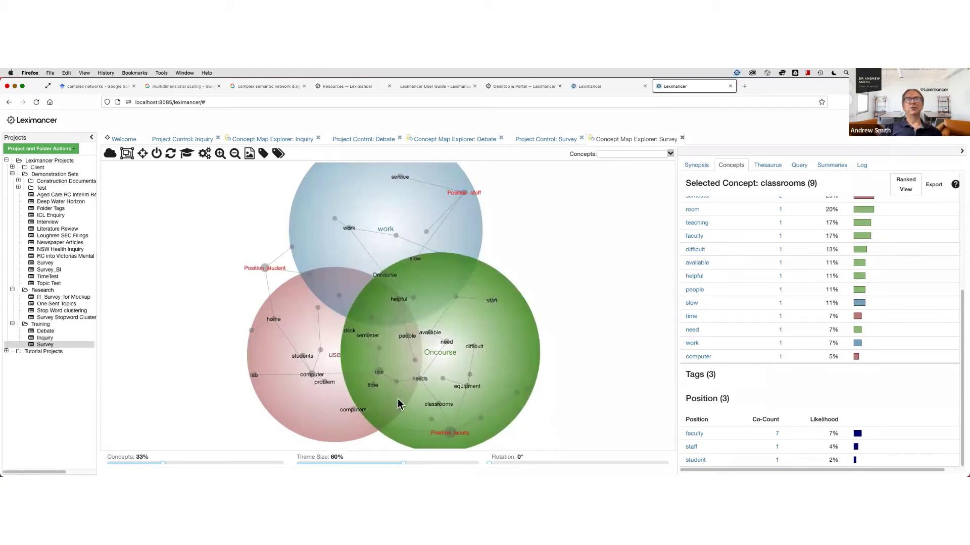
Set the visible concepts on the map to 100% and show the concept links of the Position_faculty tag
{"action": "left_click_drag", "start_coordinate": [162, 462], "coordinate": [281, 462]}
{"action": "left_click_drag", "start_coordinate": [545, 426], "coordinate": [546, 365]}
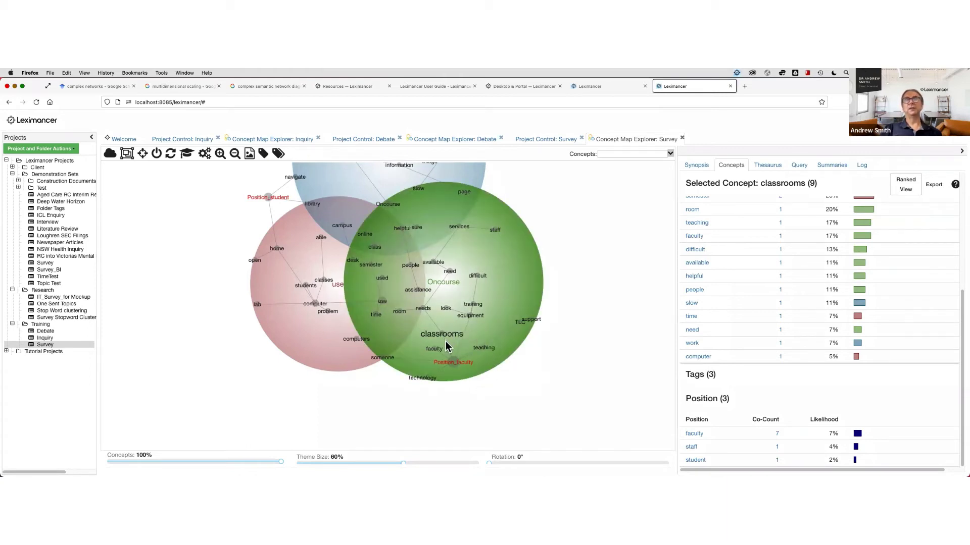
{"action": "left_click", "coordinate": [465, 367]}
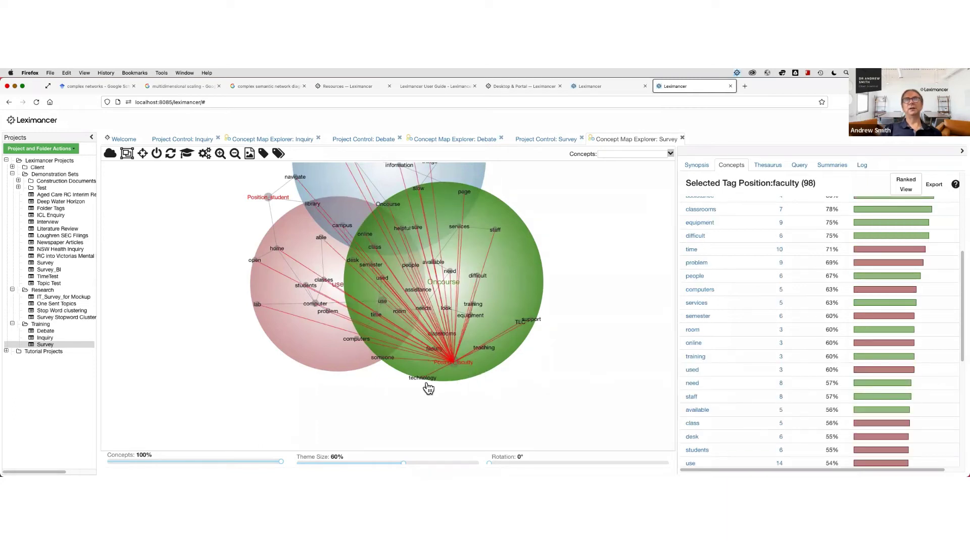
{"action": "scroll", "coordinate": [853, 276], "scroll_direction": "up", "scroll_amount": 5}
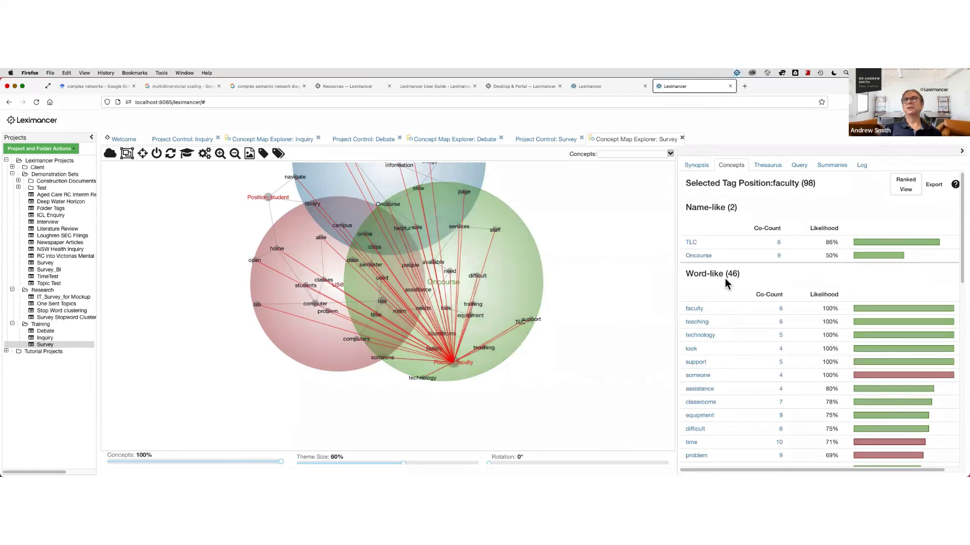
Retrieve the text excerpts coded with both the Position tag faculty and the concept technology
{"action": "left_click", "coordinate": [781, 337]}
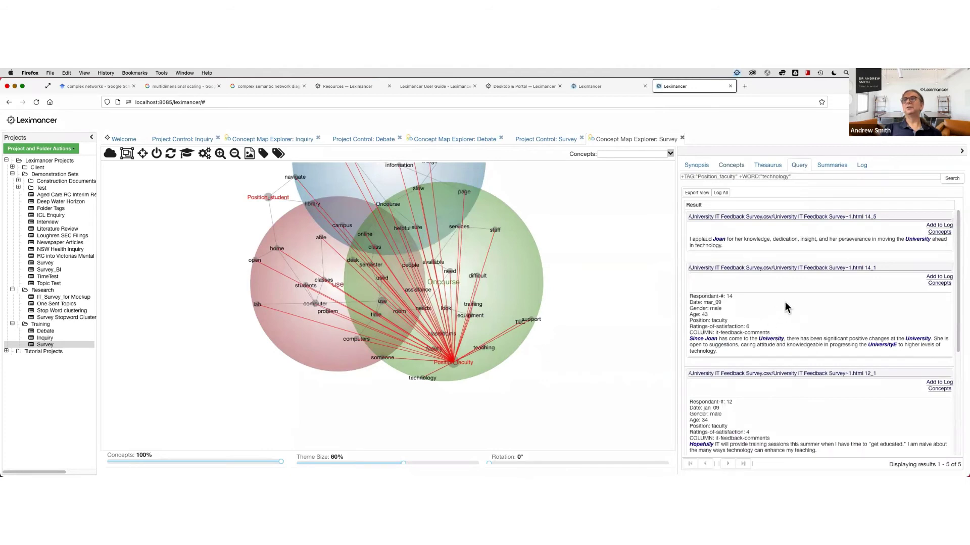
{"action": "scroll", "coordinate": [767, 282], "scroll_direction": "down", "scroll_amount": 1}
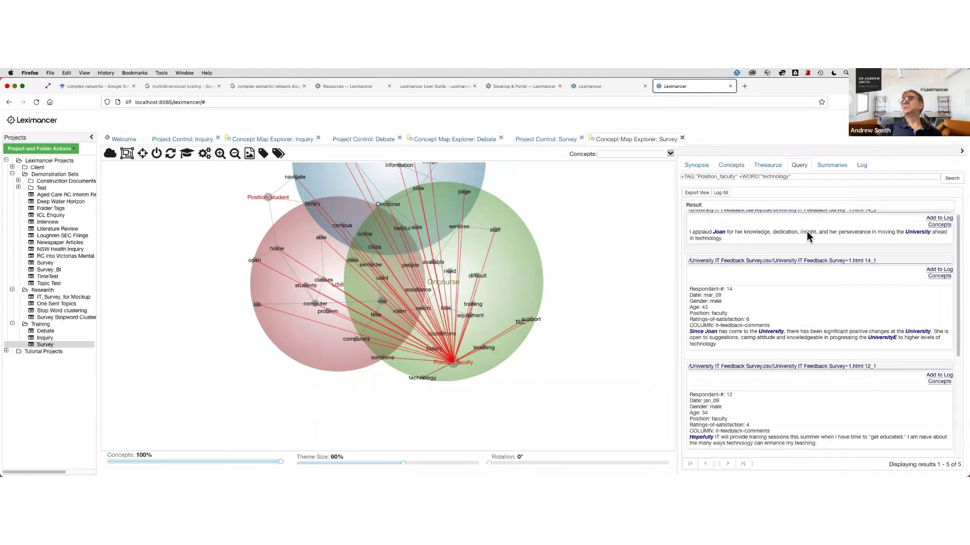
{"action": "scroll", "coordinate": [765, 292], "scroll_direction": "up", "scroll_amount": 1}
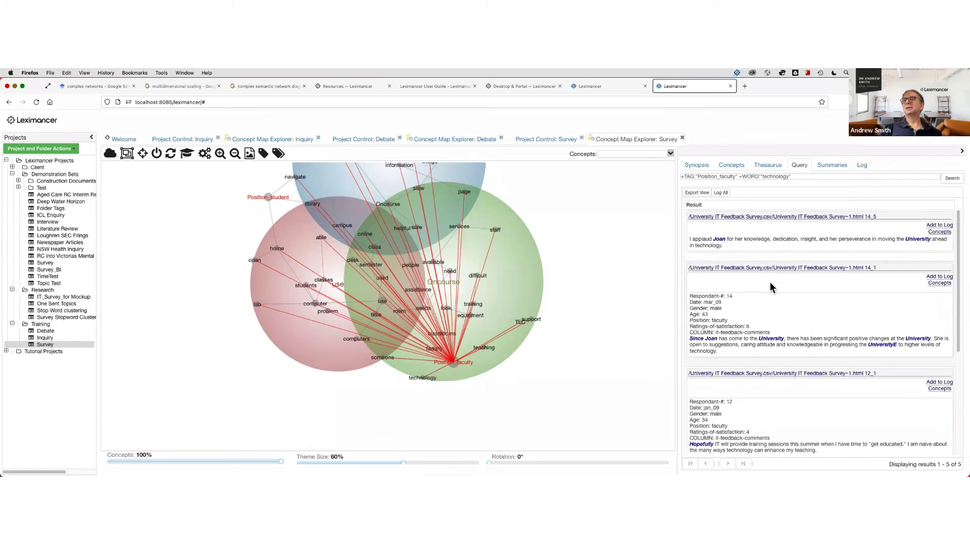
View the first technology excerpt in its source document with the respondent's metadata, close the document, and look through the remaining excerpts
{"action": "left_click", "coordinate": [834, 216]}
{"action": "scroll", "coordinate": [532, 232], "scroll_direction": "up", "scroll_amount": 3}
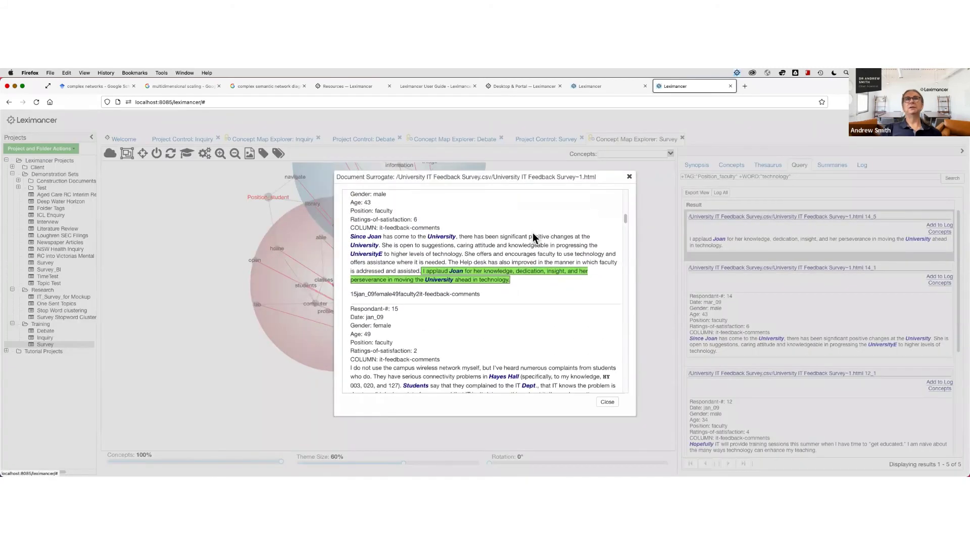
{"action": "scroll", "coordinate": [531, 232], "scroll_direction": "up", "scroll_amount": 1}
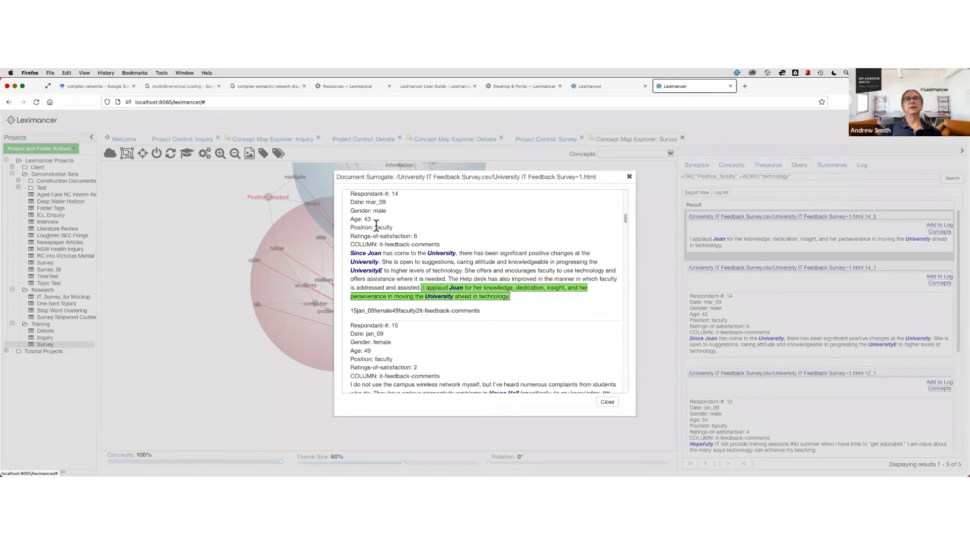
{"action": "left_click", "coordinate": [629, 178]}
{"action": "scroll", "coordinate": [791, 319], "scroll_direction": "down", "scroll_amount": 1}
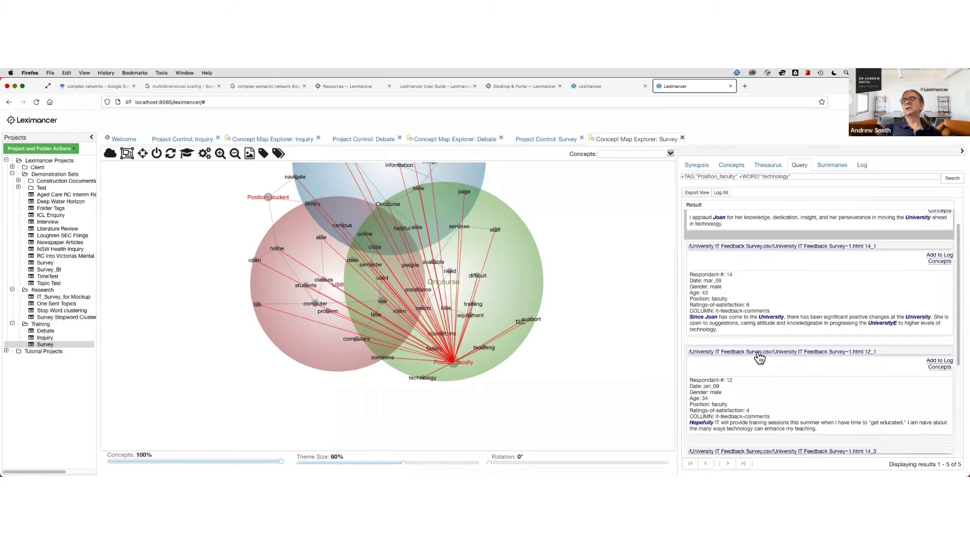
{"action": "scroll", "coordinate": [759, 358], "scroll_direction": "down", "scroll_amount": 1}
Clear the faculty links from the concept map and examine the concepts surrounding the Position_staff and Position_student tags
{"action": "left_click", "coordinate": [522, 252]}
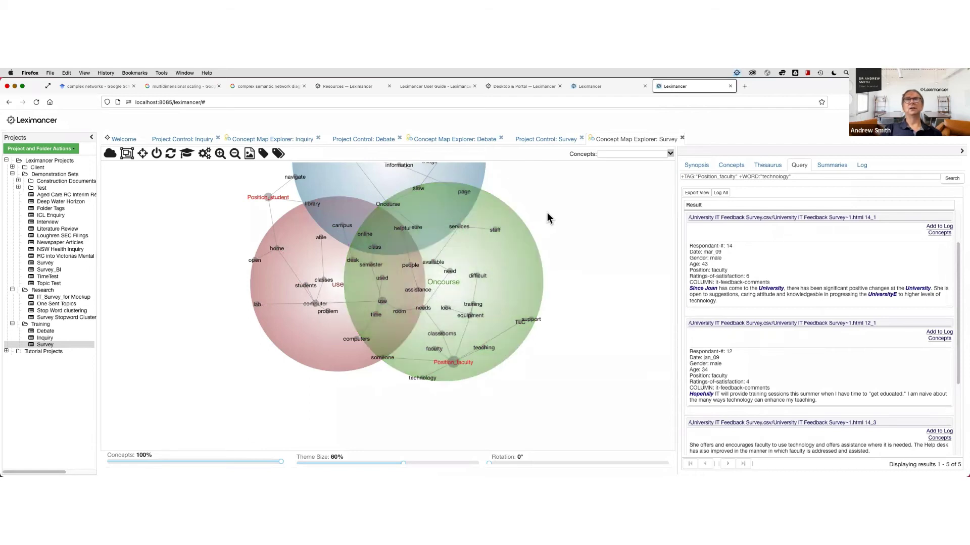
{"action": "left_click_drag", "start_coordinate": [548, 216], "coordinate": [577, 260]}
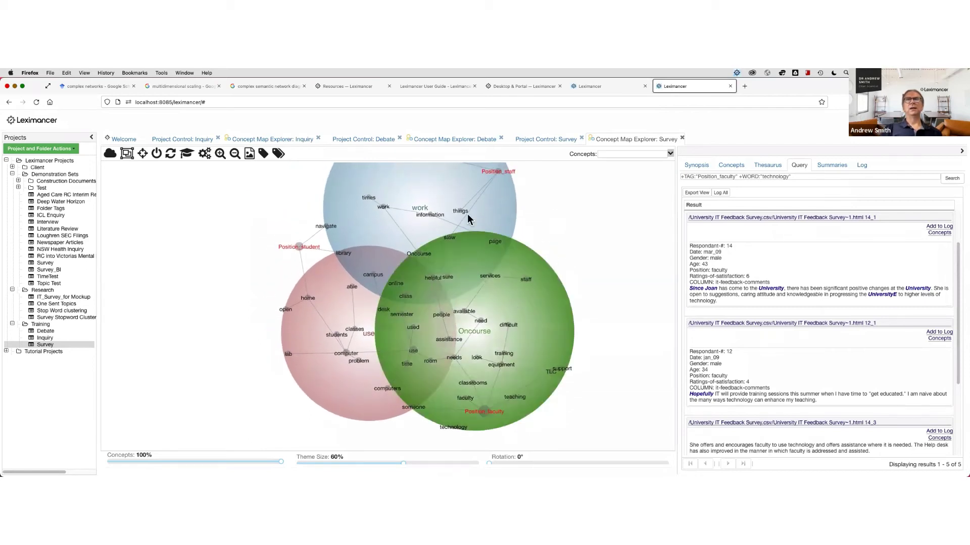
{"action": "left_click_drag", "start_coordinate": [563, 199], "coordinate": [537, 222]}
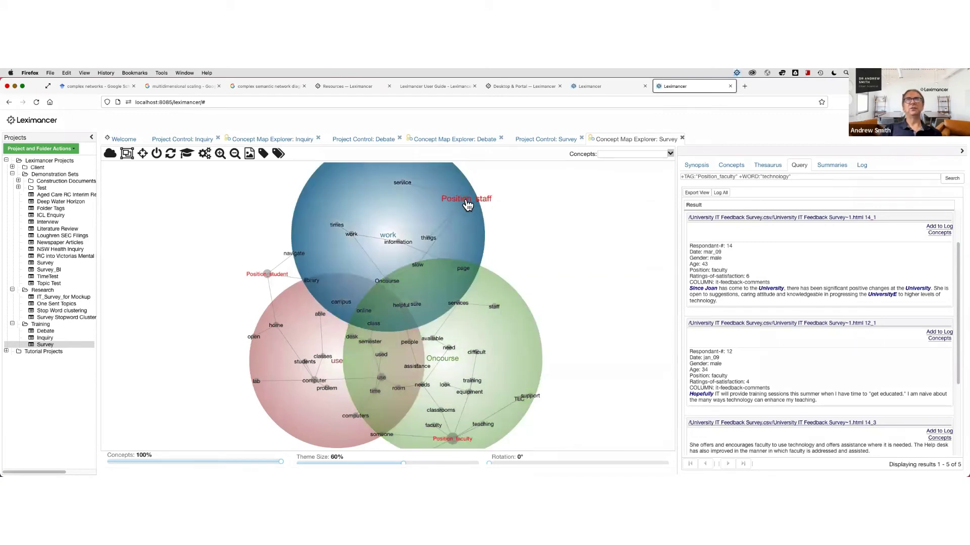
{"action": "left_click_drag", "start_coordinate": [493, 184], "coordinate": [506, 205]}
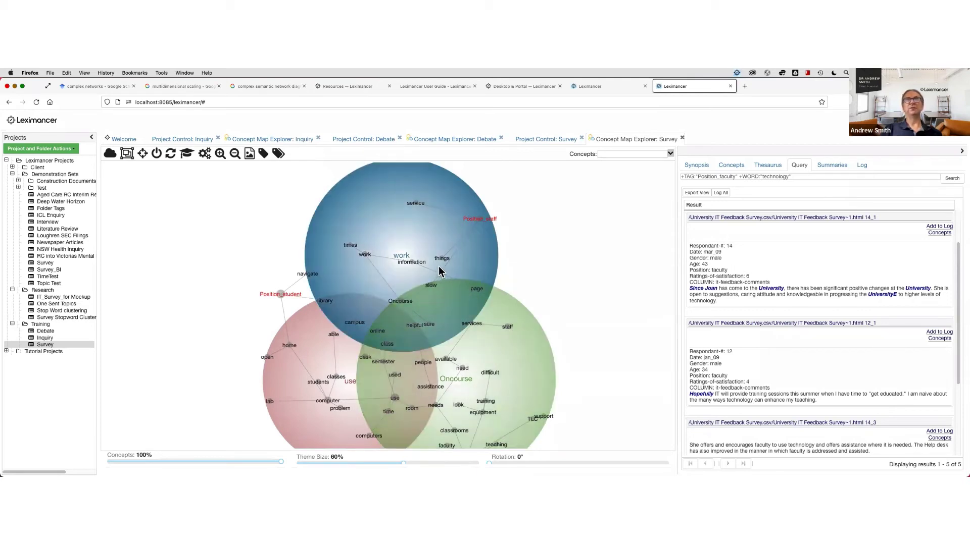
{"action": "scroll", "coordinate": [419, 290], "scroll_direction": "down", "scroll_amount": 3}
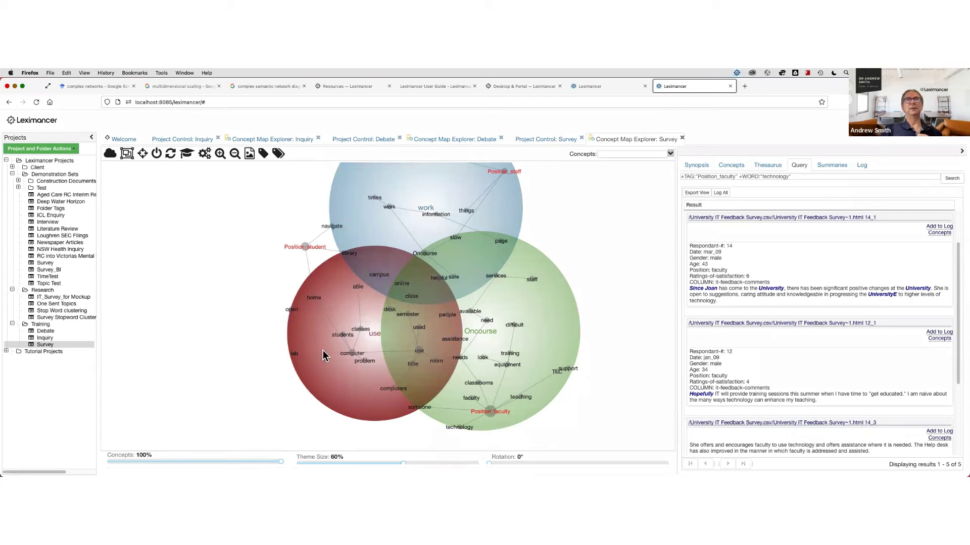
Show the concepts linked to the Position_student tag and read the excerpts it shares with the concept home
{"action": "left_click", "coordinate": [312, 250]}
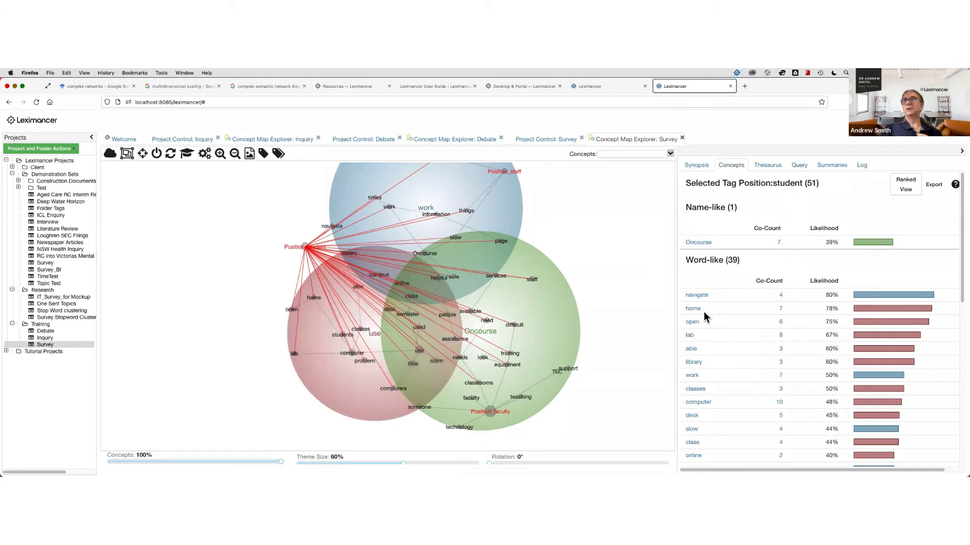
{"action": "left_click", "coordinate": [781, 310]}
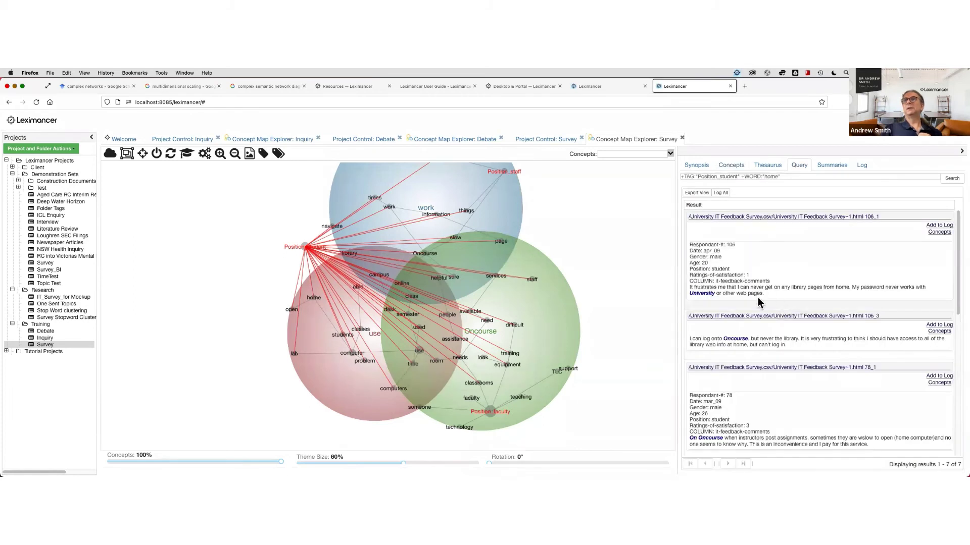
{"action": "scroll", "coordinate": [806, 288], "scroll_direction": "down", "scroll_amount": 3}
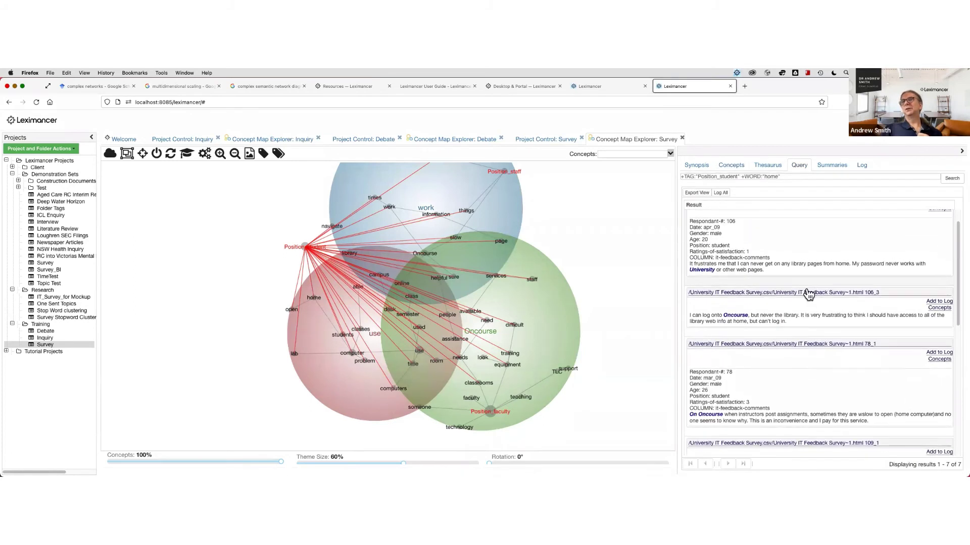
{"action": "scroll", "coordinate": [813, 298], "scroll_direction": "down", "scroll_amount": 3}
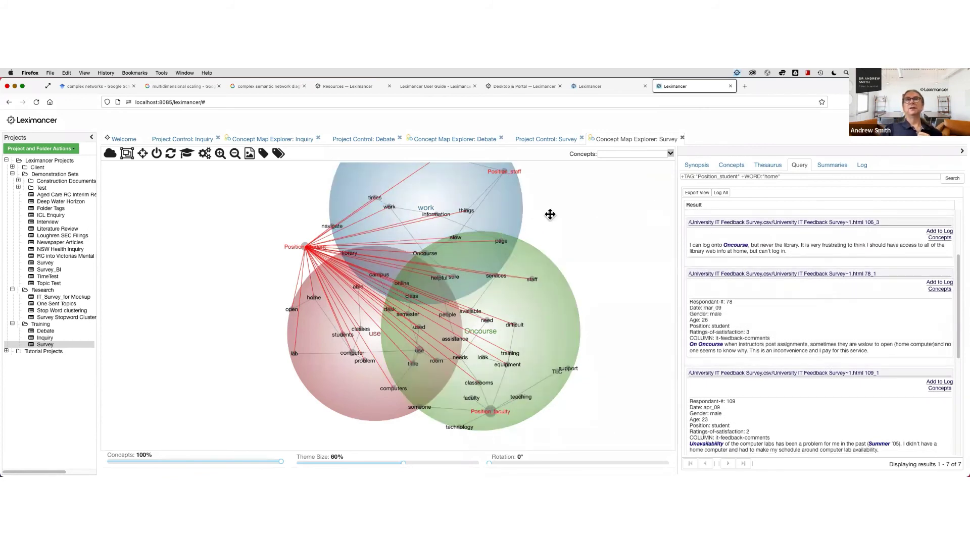
Clear the student links from the concept map and show the concepts associated with the Position_staff tag
{"action": "left_click", "coordinate": [458, 228]}
{"action": "left_click_drag", "start_coordinate": [550, 212], "coordinate": [527, 217]}
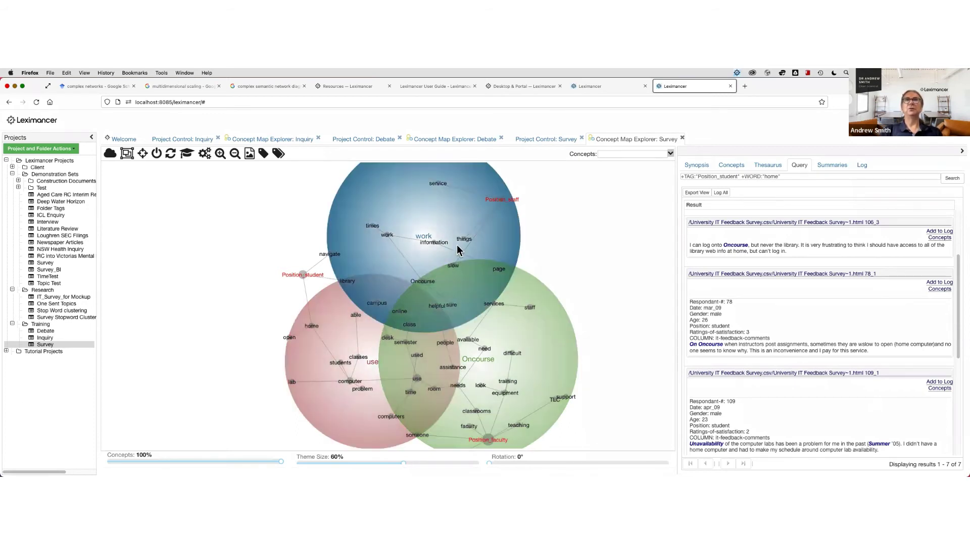
{"action": "left_click", "coordinate": [503, 203]}
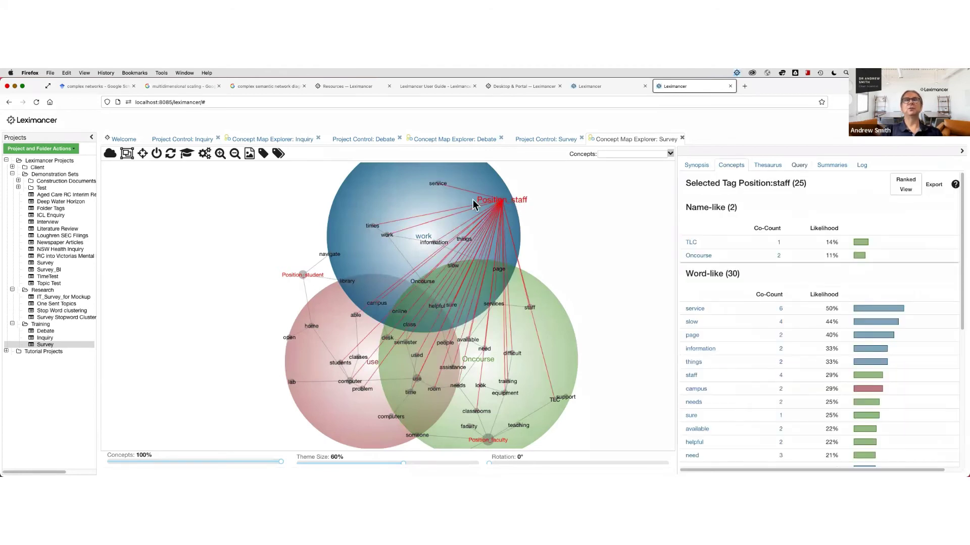
Show the excerpts shared by the Position_staff tag and the concept service, and read through them
{"action": "left_click", "coordinate": [781, 308]}
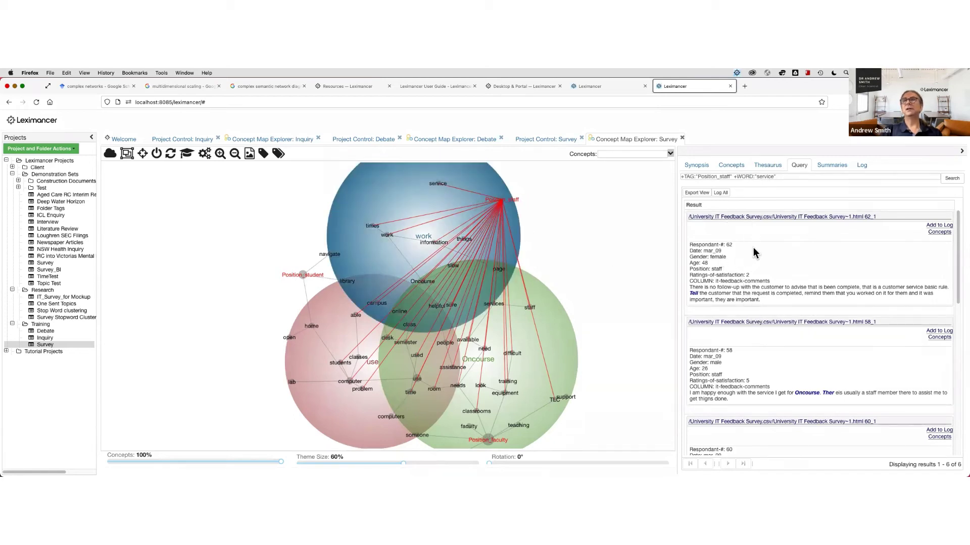
{"action": "scroll", "coordinate": [781, 314], "scroll_direction": "down", "scroll_amount": 3}
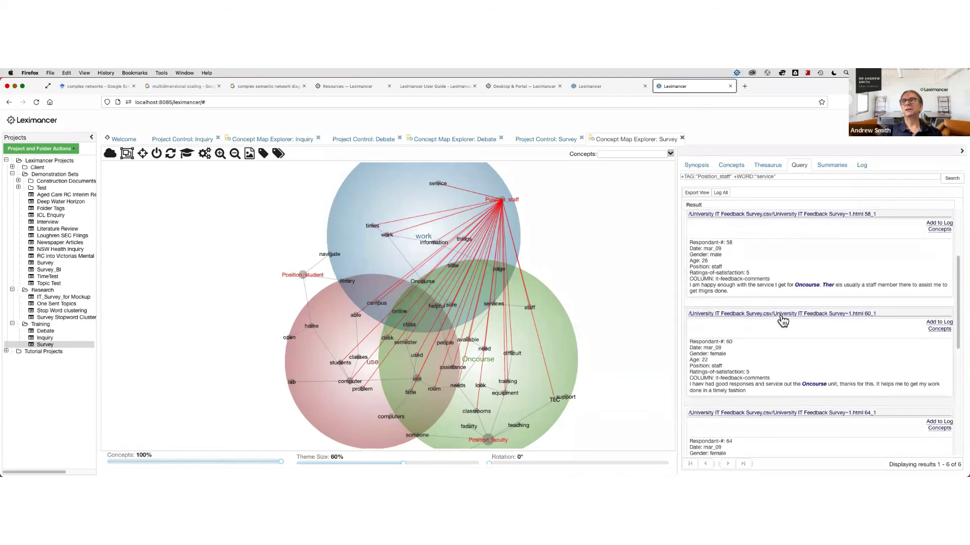
{"action": "scroll", "coordinate": [782, 317], "scroll_direction": "down", "scroll_amount": 1}
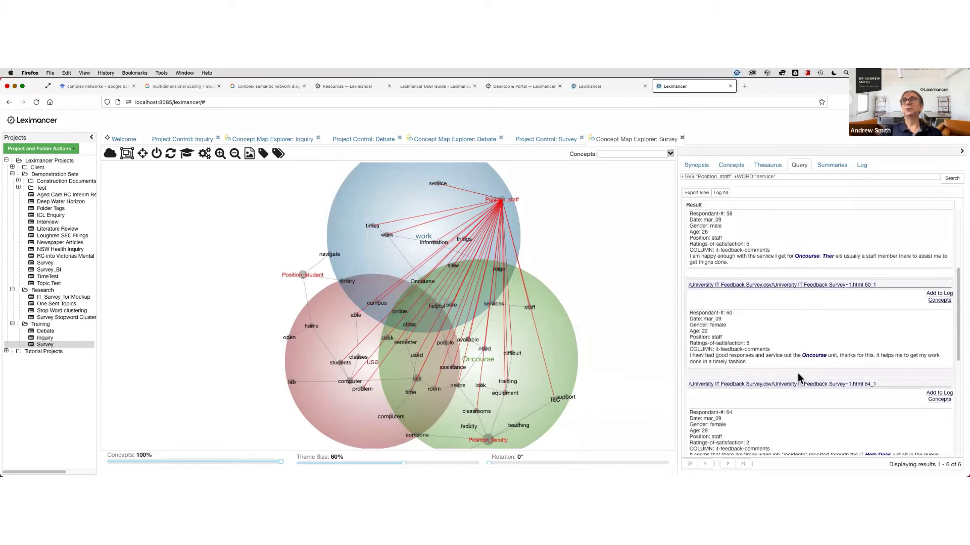
{"action": "scroll", "coordinate": [798, 368], "scroll_direction": "up", "scroll_amount": 5}
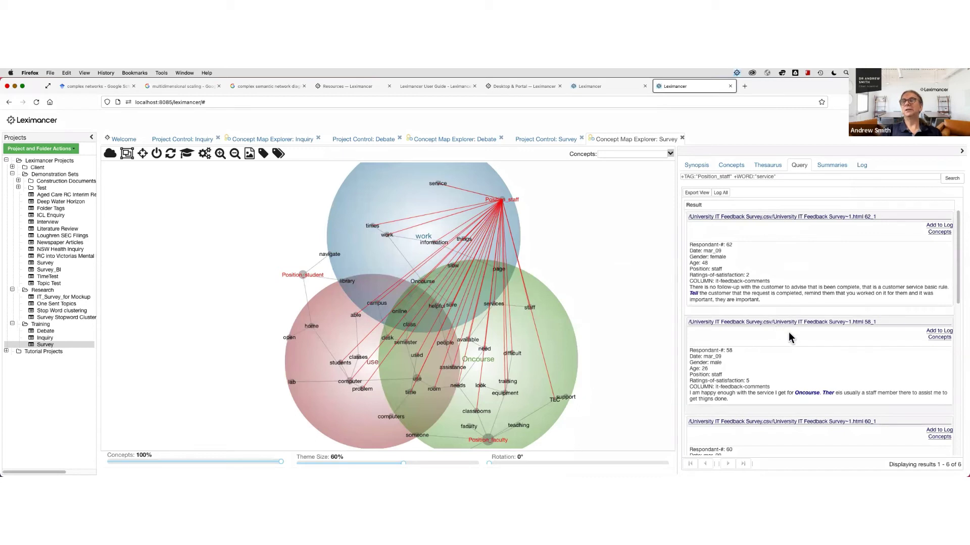
{"action": "scroll", "coordinate": [789, 333], "scroll_direction": "down", "scroll_amount": 2}
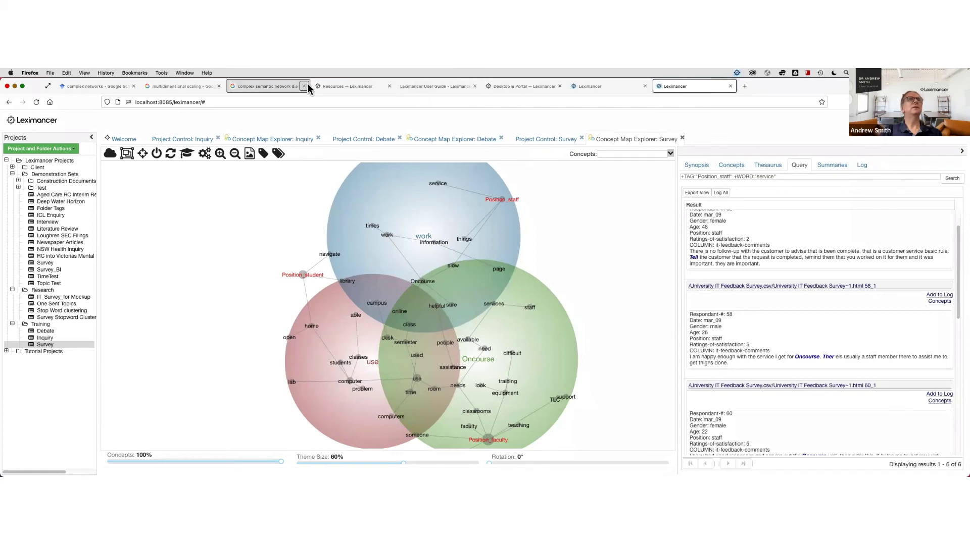
Switch to the Leximancer website, open its Science page and look over the validation article and text analytics references
{"action": "left_click", "coordinate": [339, 87]}
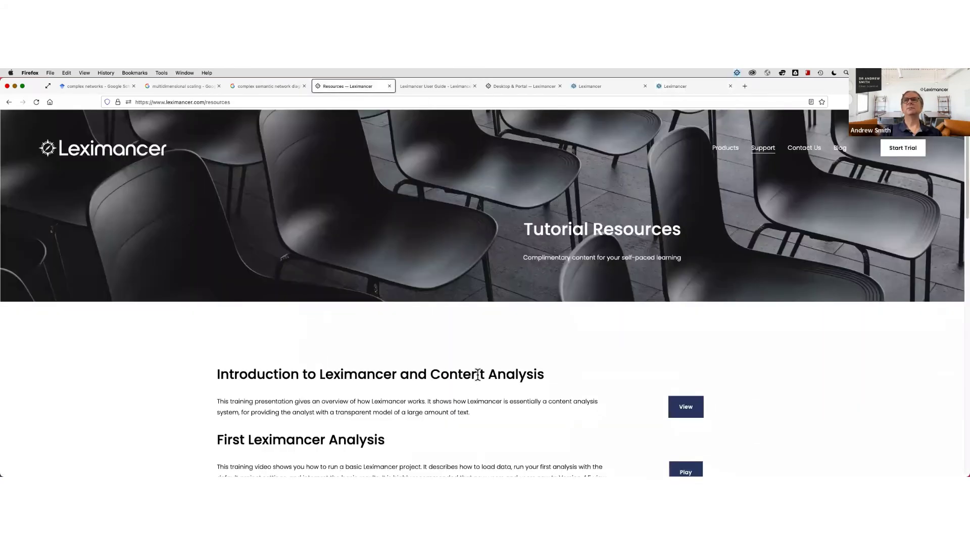
{"action": "mouse_move", "coordinate": [719, 154]}
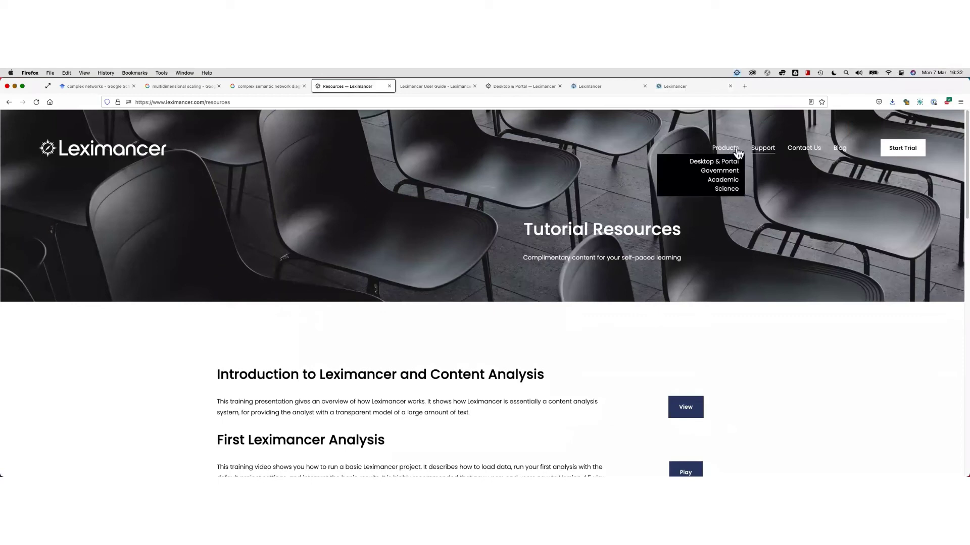
{"action": "left_click", "coordinate": [727, 189]}
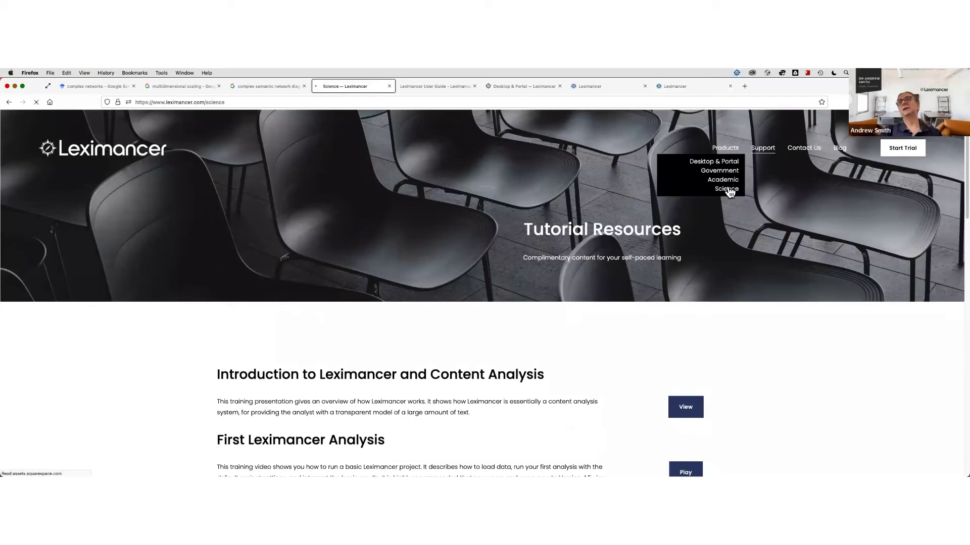
{"action": "scroll", "coordinate": [692, 274], "scroll_direction": "down", "scroll_amount": 5}
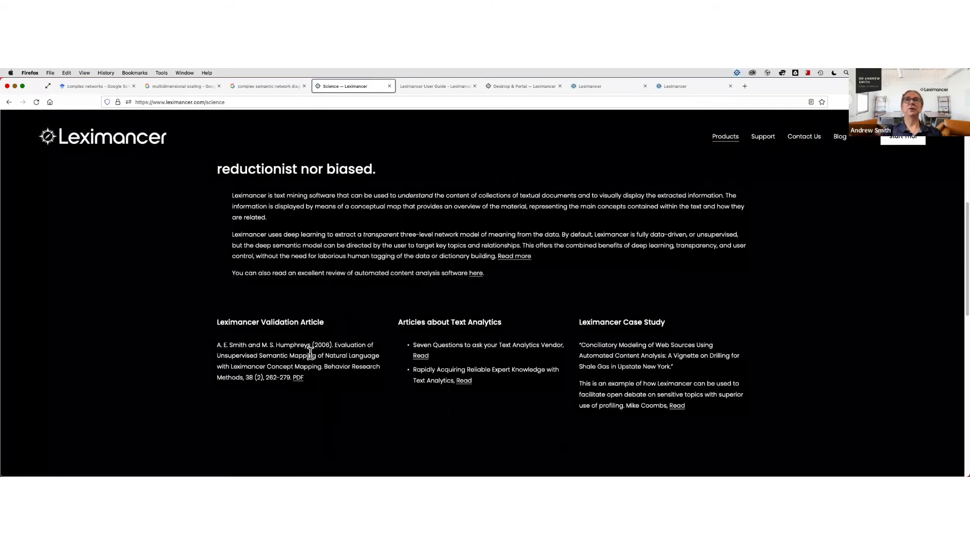
Return to the Leximancer application, look over the whole Survey concept map and close its explorer
{"action": "left_click", "coordinate": [674, 86]}
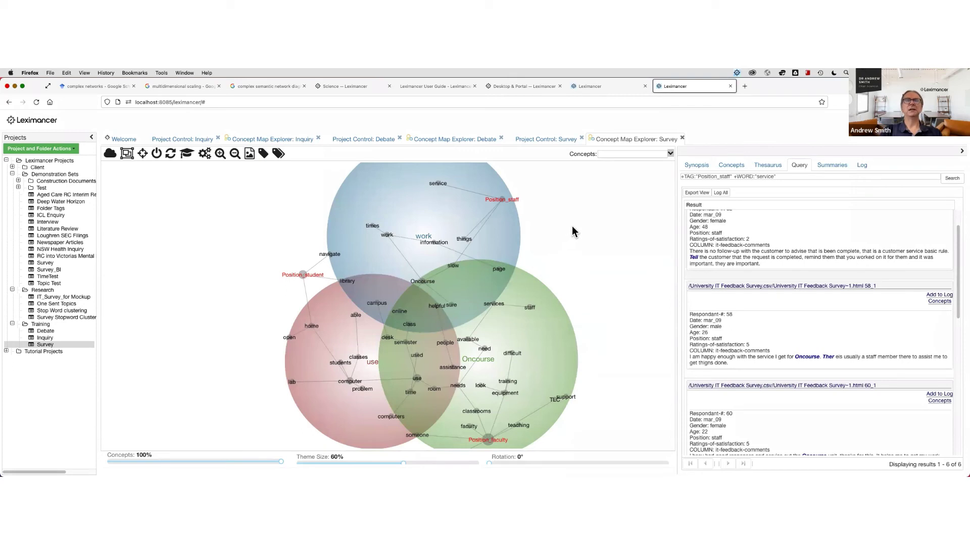
{"action": "left_click_drag", "start_coordinate": [547, 230], "coordinate": [542, 204]}
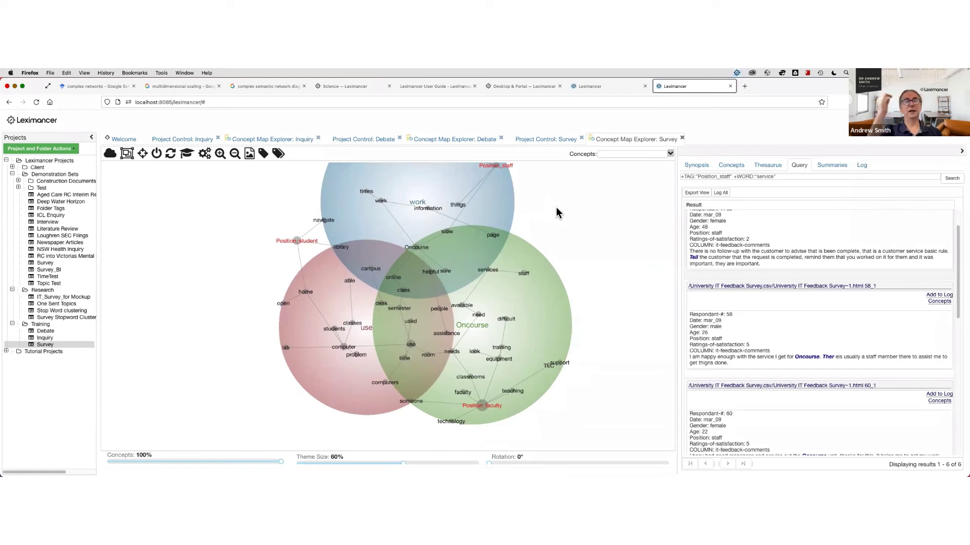
{"action": "left_click_drag", "start_coordinate": [544, 201], "coordinate": [542, 222]}
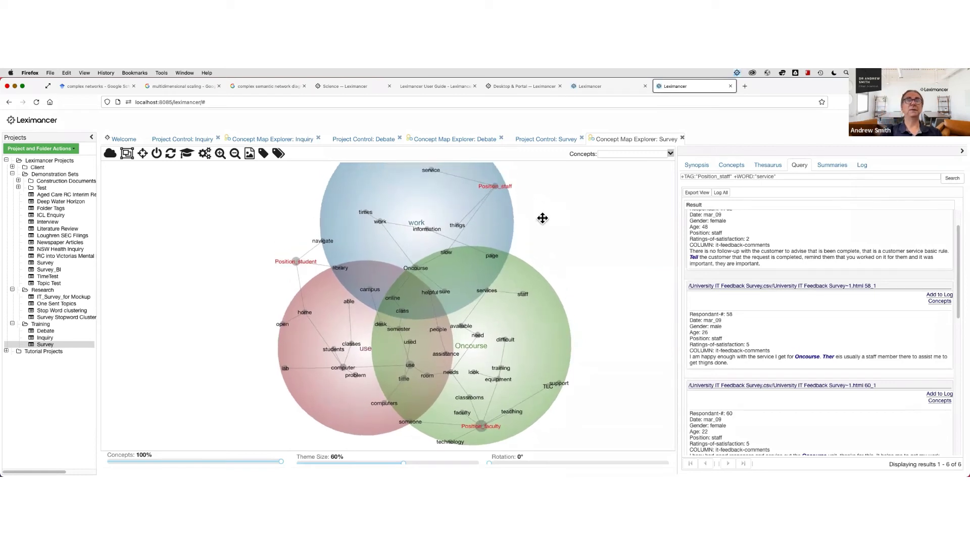
{"action": "left_click", "coordinate": [682, 138]}
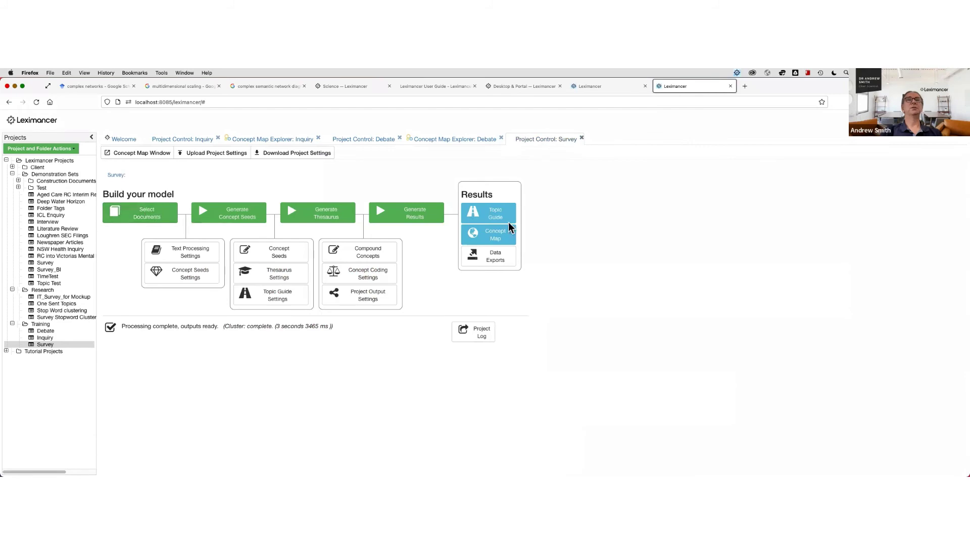
Switch to the Finder window and open the TABLES folder inside Text Data
{"action": "key", "text": "ctrl+Up"}
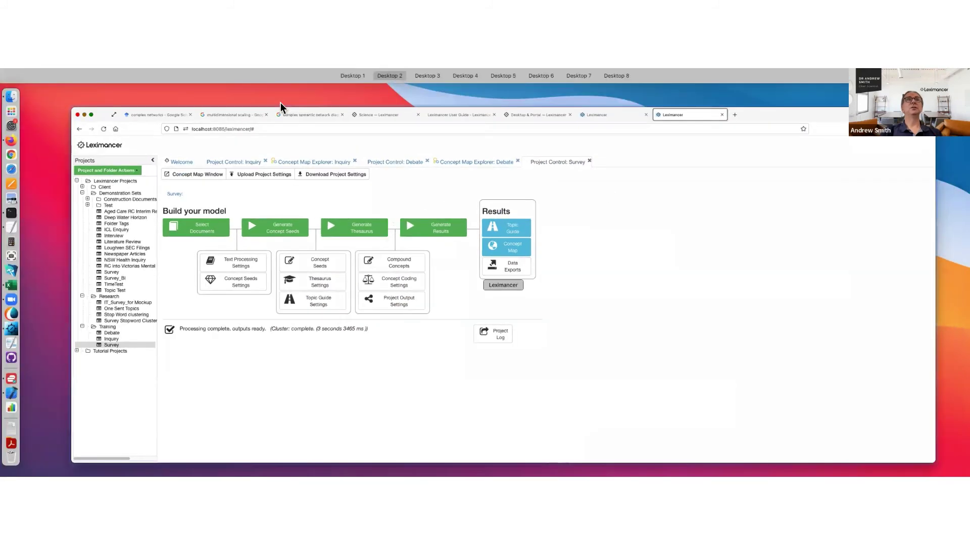
{"action": "left_click", "coordinate": [249, 221]}
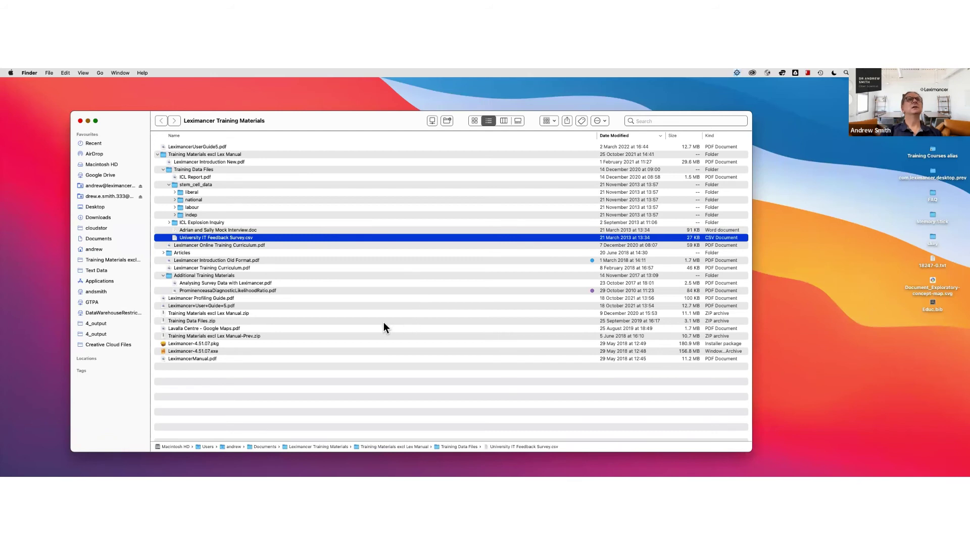
{"action": "left_click", "coordinate": [101, 270]}
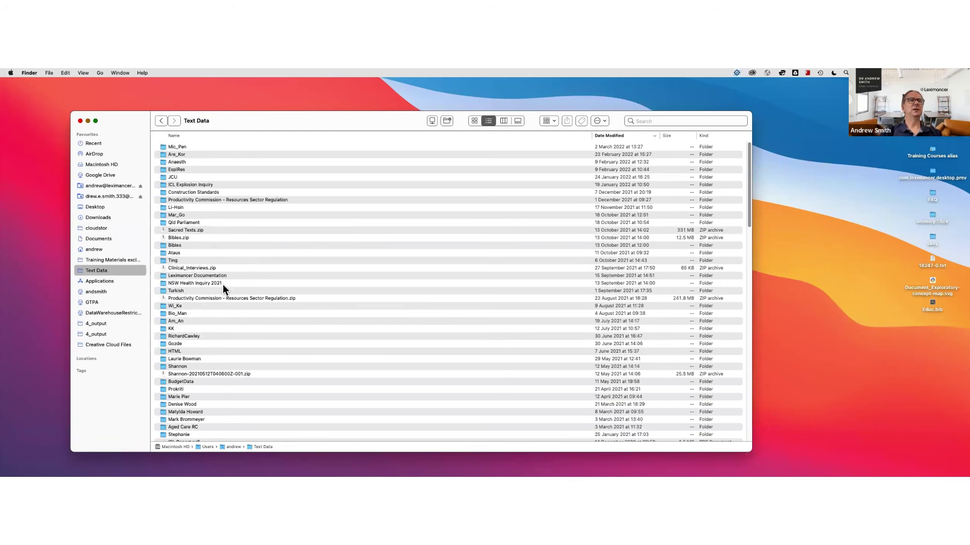
{"action": "scroll", "coordinate": [222, 290], "scroll_direction": "down", "scroll_amount": 5}
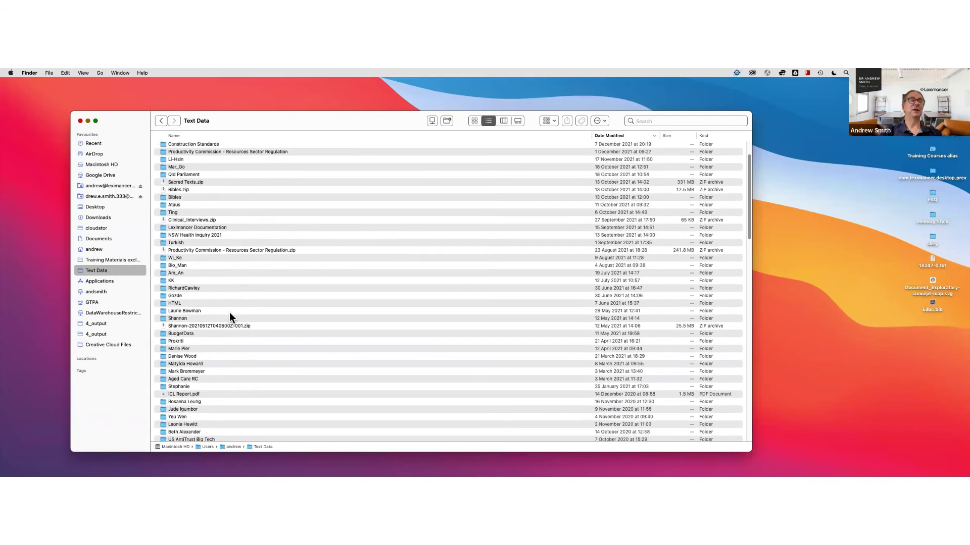
{"action": "scroll", "coordinate": [230, 313], "scroll_direction": "down", "scroll_amount": 5}
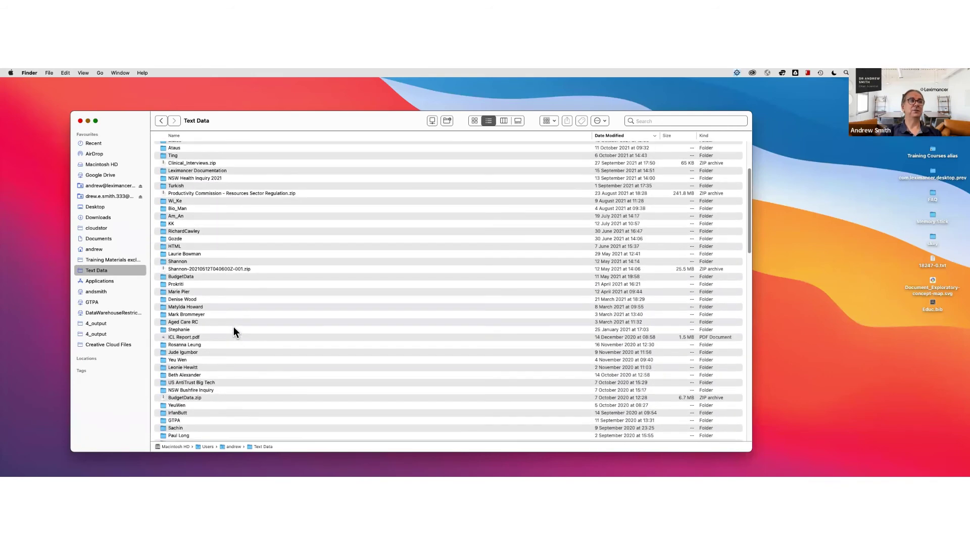
{"action": "scroll", "coordinate": [233, 327], "scroll_direction": "down", "scroll_amount": 10}
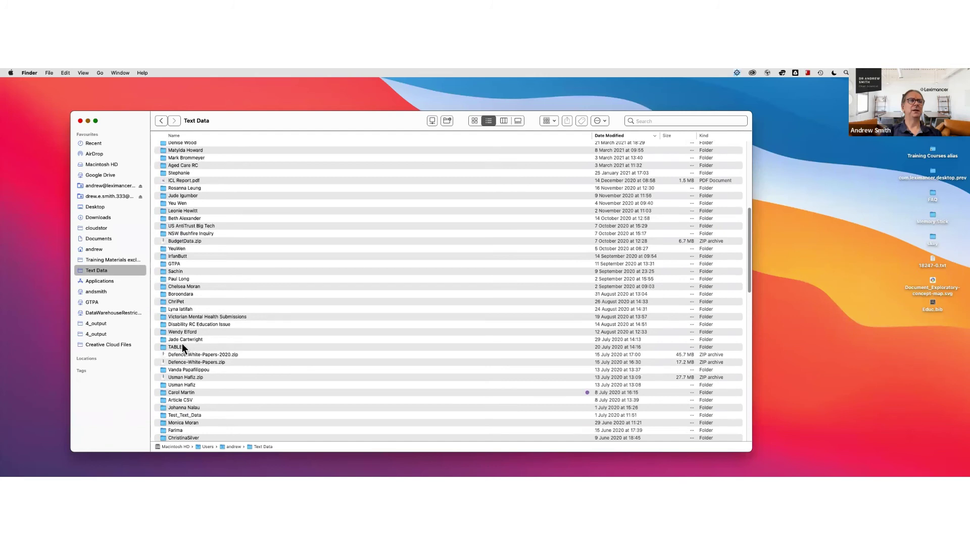
{"action": "double_click", "coordinate": [182, 347]}
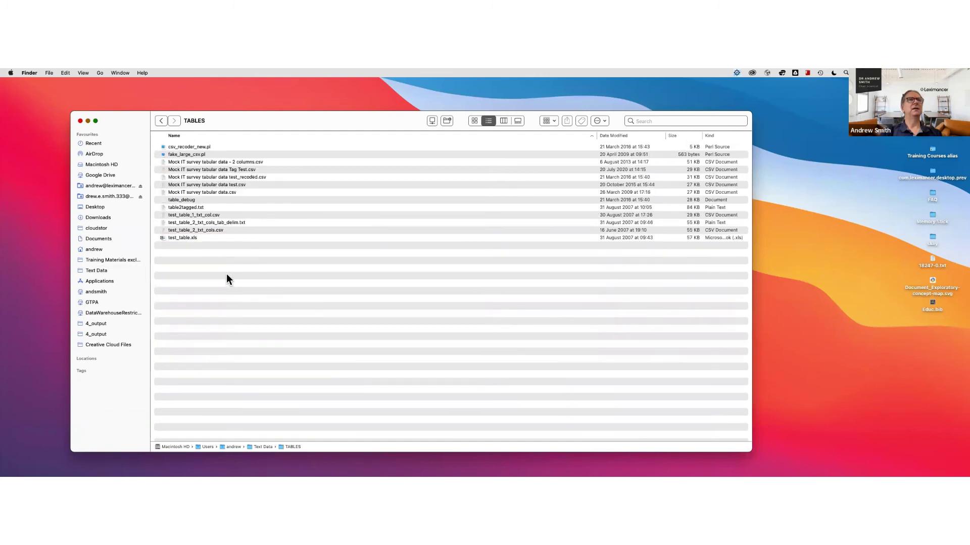
Preview "Mock IT survey tabular data - 2 columns.csv", examine its Feedback Comments and Second Comments columns, and close the preview
{"action": "left_click", "coordinate": [241, 161]}
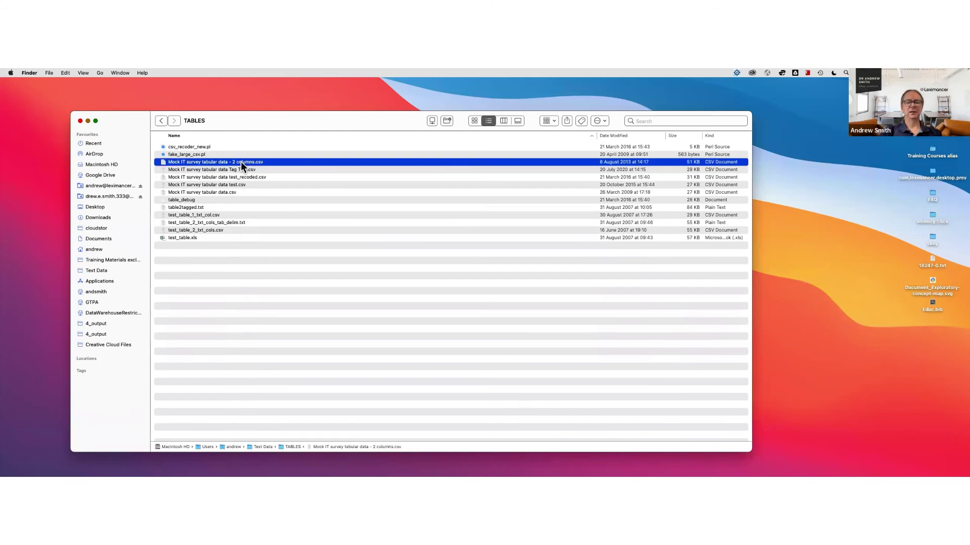
{"action": "key", "text": "space"}
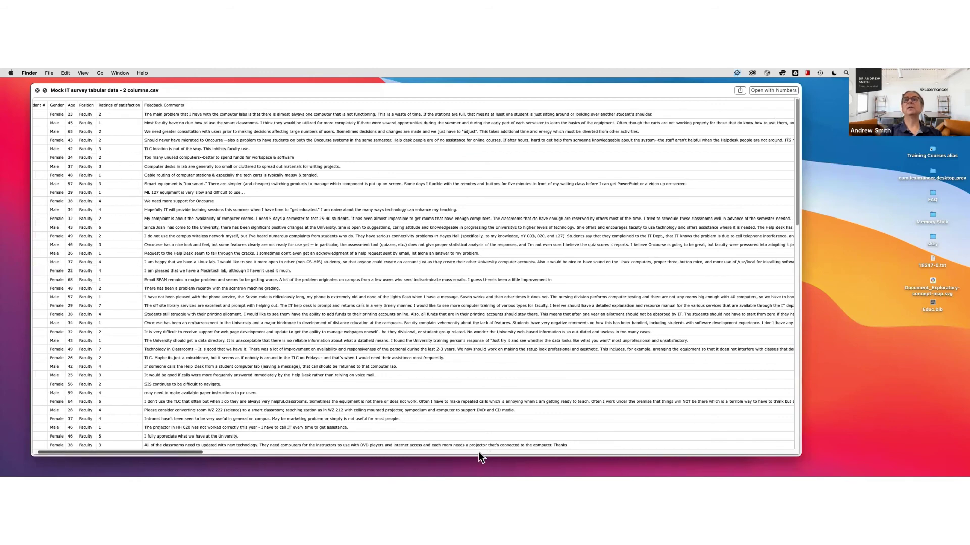
{"action": "scroll", "coordinate": [490, 452], "scroll_direction": "right", "scroll_amount": 10}
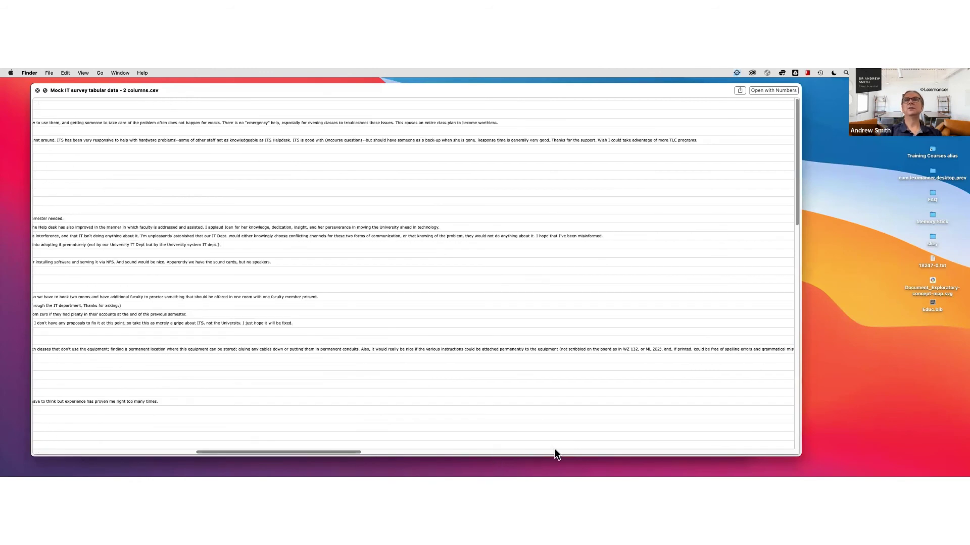
{"action": "scroll", "coordinate": [586, 449], "scroll_direction": "right", "scroll_amount": 10}
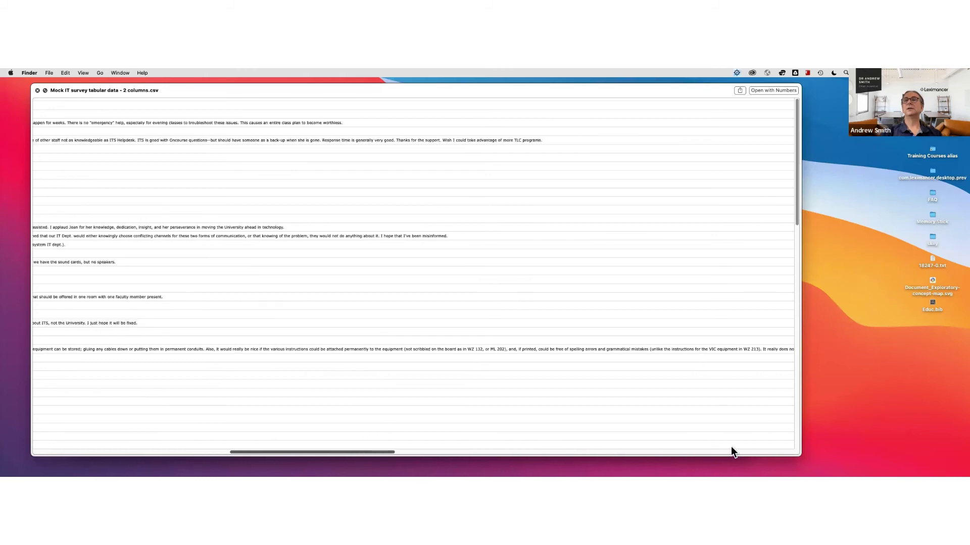
{"action": "scroll", "coordinate": [433, 127], "scroll_direction": "right", "scroll_amount": 3}
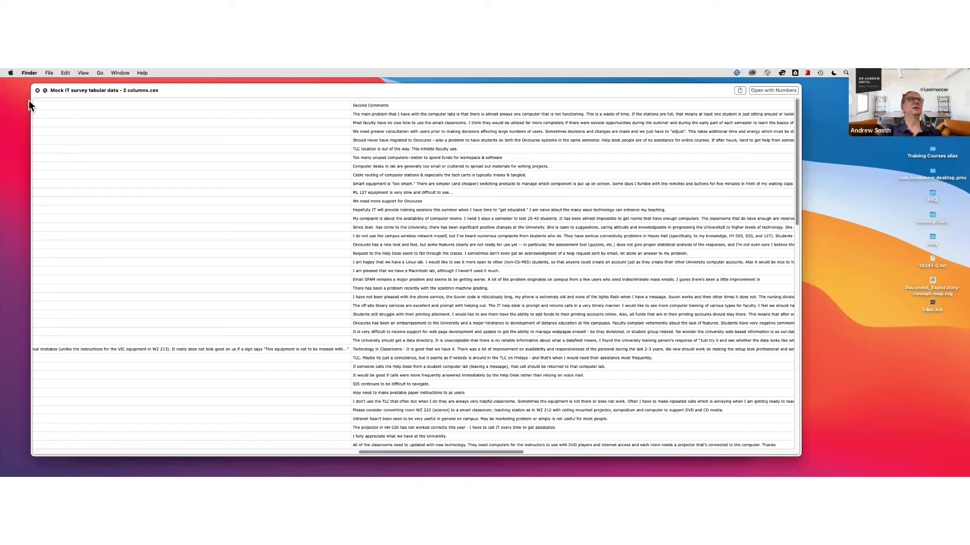
{"action": "left_click", "coordinate": [38, 91]}
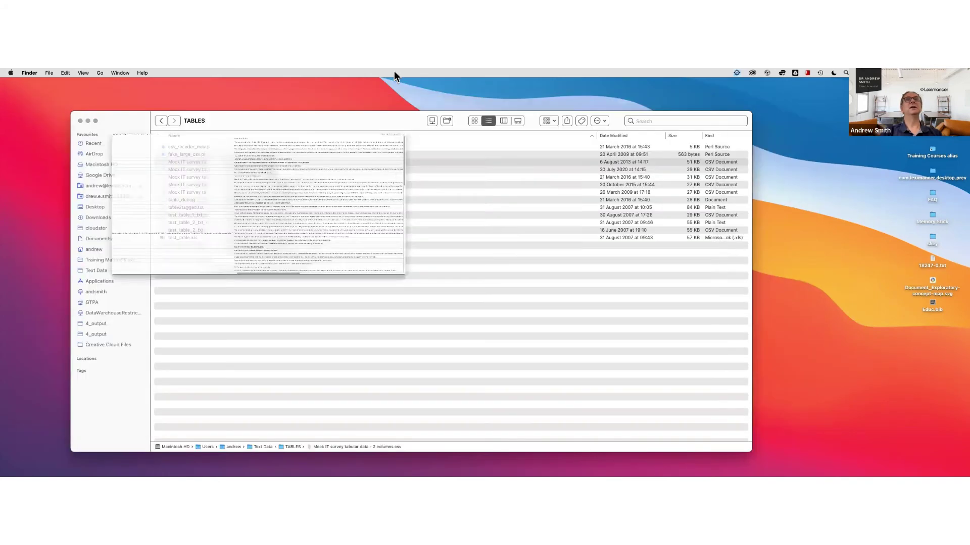
Switch back to the Survey project in Leximancer and remove the University IT Feedback Survey file from its selected documents
{"action": "key", "text": "ctrl+Up"}
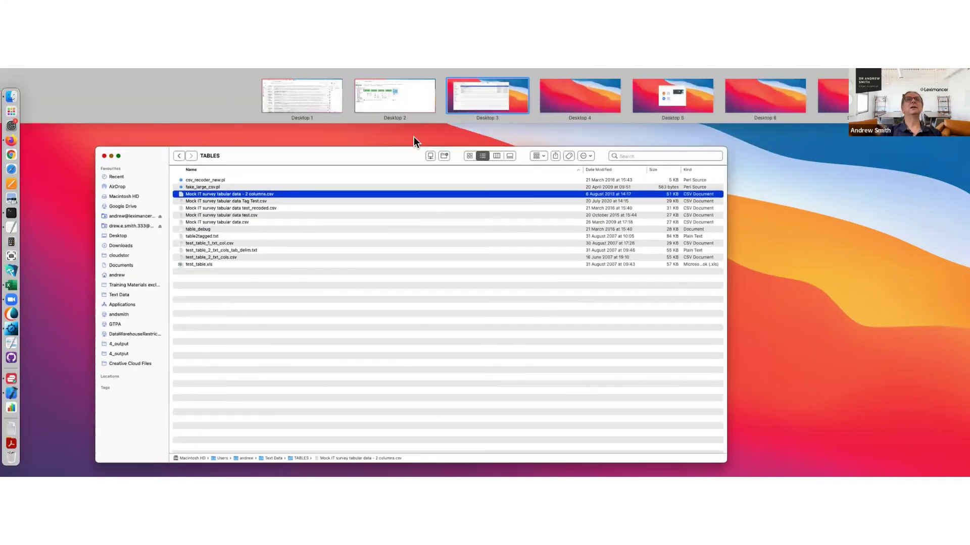
{"action": "left_click", "coordinate": [413, 138]}
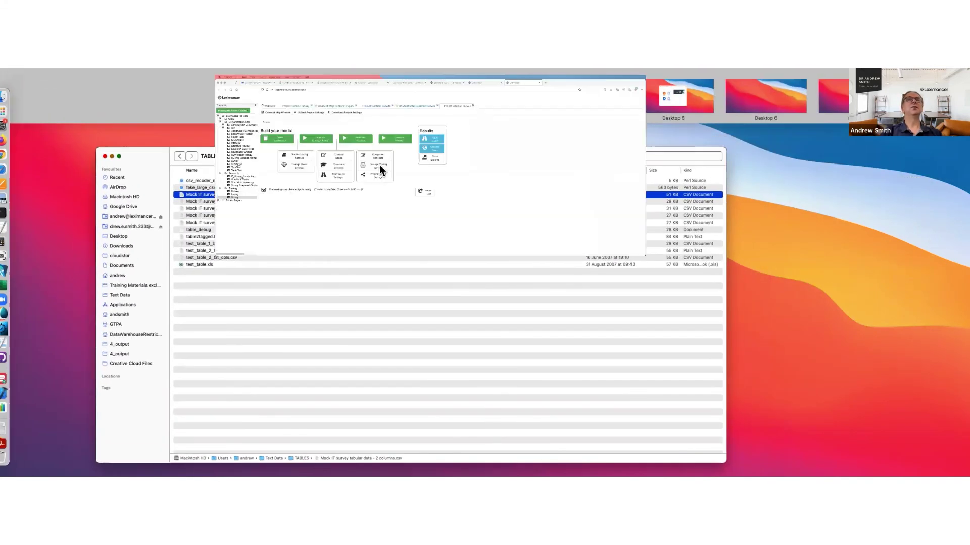
{"action": "left_click", "coordinate": [166, 214]}
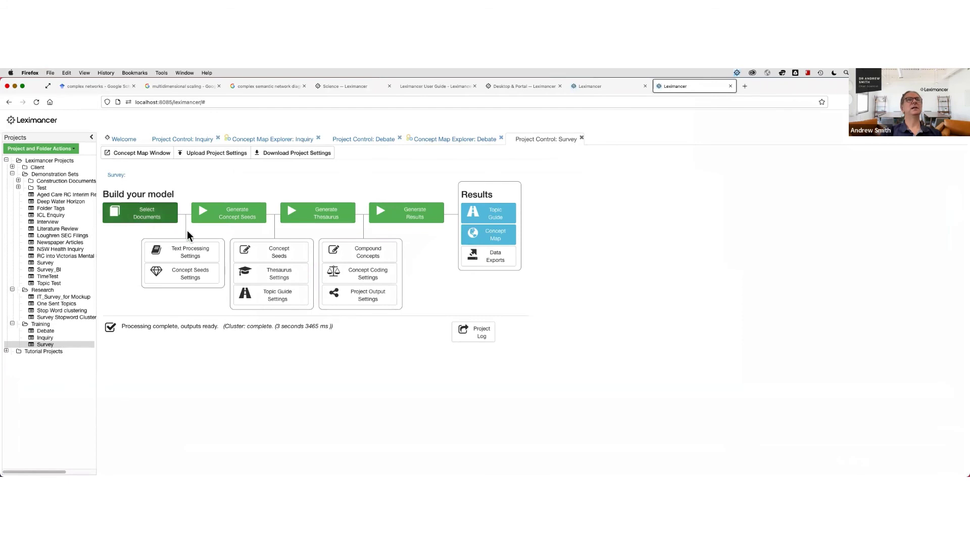
{"action": "left_click", "coordinate": [420, 255]}
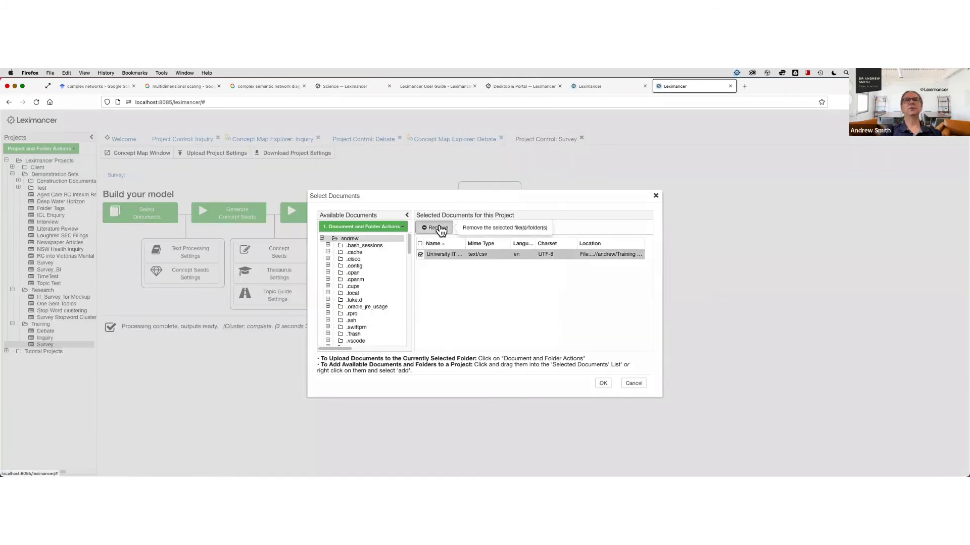
{"action": "left_click", "coordinate": [435, 227]}
{"action": "left_click", "coordinate": [555, 173]}
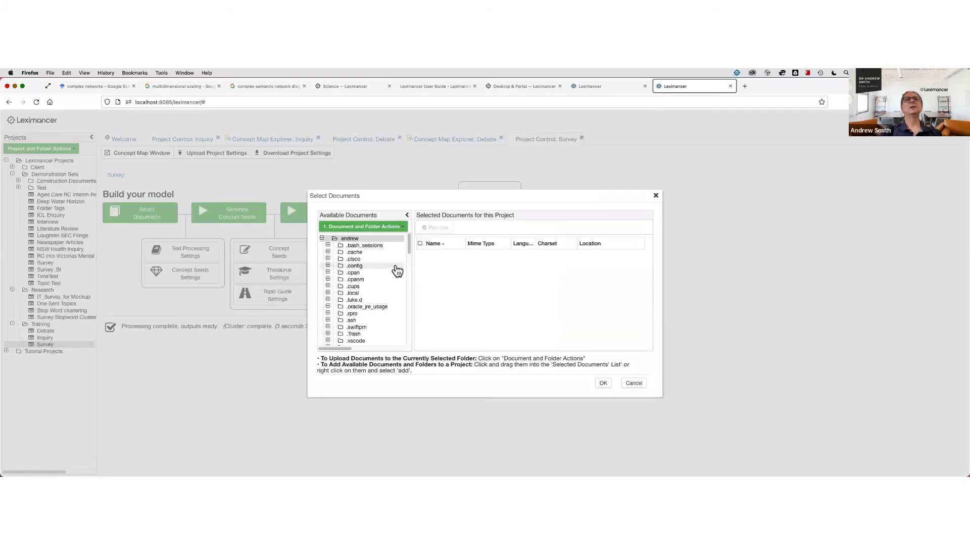
Find the Text Data folder among the available documents and expand its TABLES subfolder
{"action": "scroll", "coordinate": [372, 278], "scroll_direction": "down", "scroll_amount": 5}
{"action": "scroll", "coordinate": [372, 277], "scroll_direction": "down", "scroll_amount": 10}
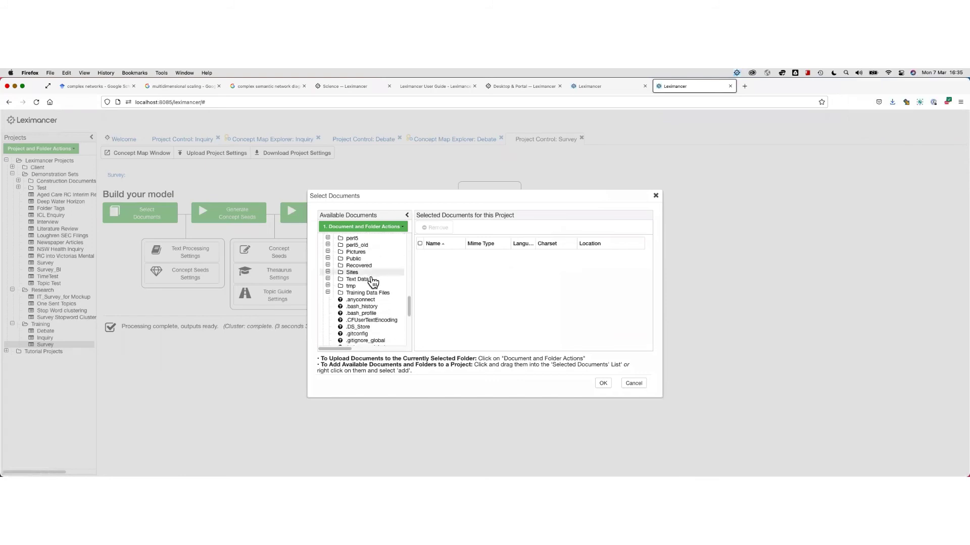
{"action": "left_click", "coordinate": [328, 279]}
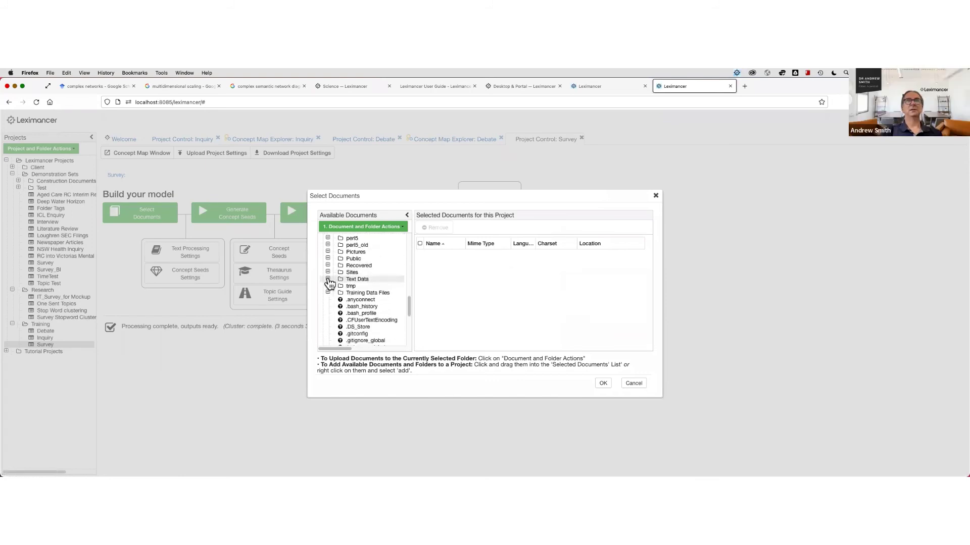
{"action": "scroll", "coordinate": [356, 272], "scroll_direction": "down", "scroll_amount": 3}
{"action": "scroll", "coordinate": [359, 273], "scroll_direction": "down", "scroll_amount": 10}
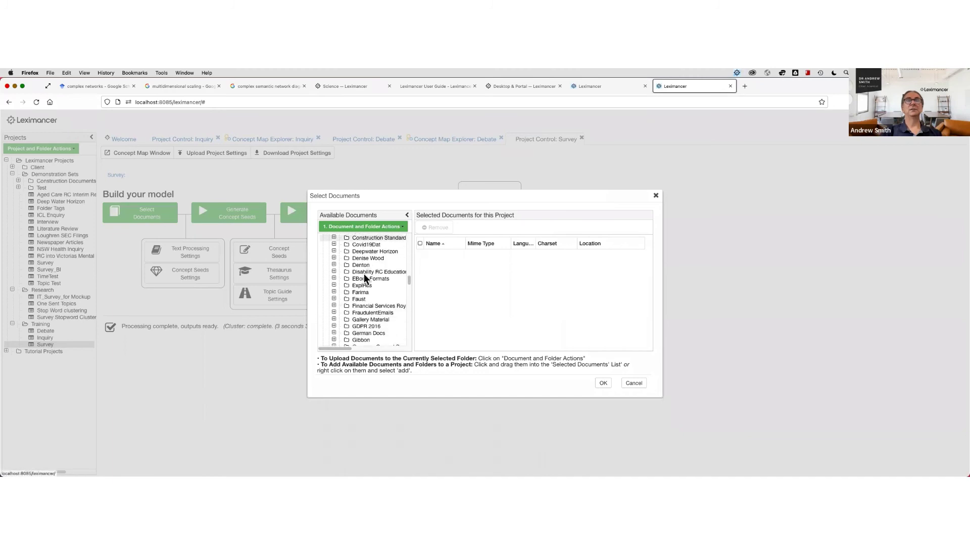
{"action": "scroll", "coordinate": [364, 273], "scroll_direction": "down", "scroll_amount": 10}
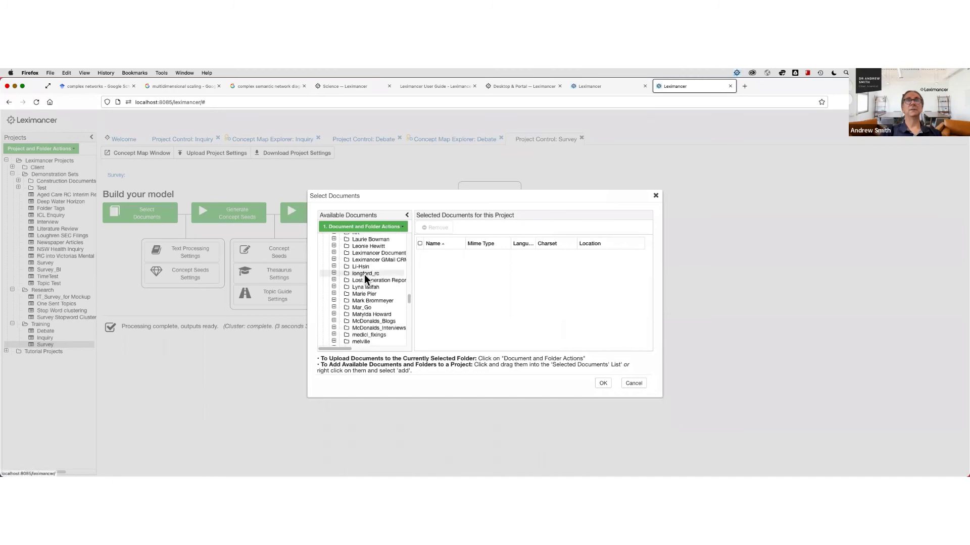
{"action": "scroll", "coordinate": [365, 275], "scroll_direction": "down", "scroll_amount": 5}
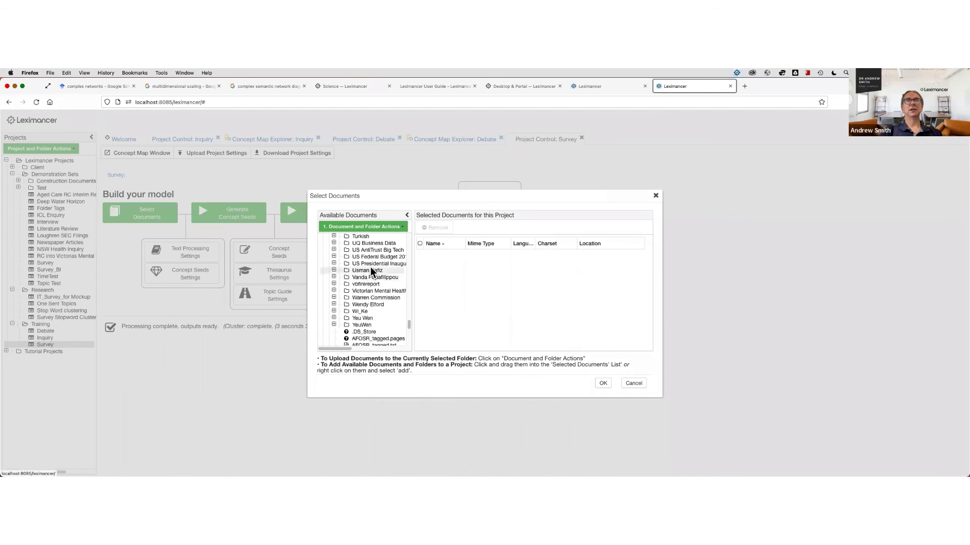
{"action": "double_click", "coordinate": [361, 252]}
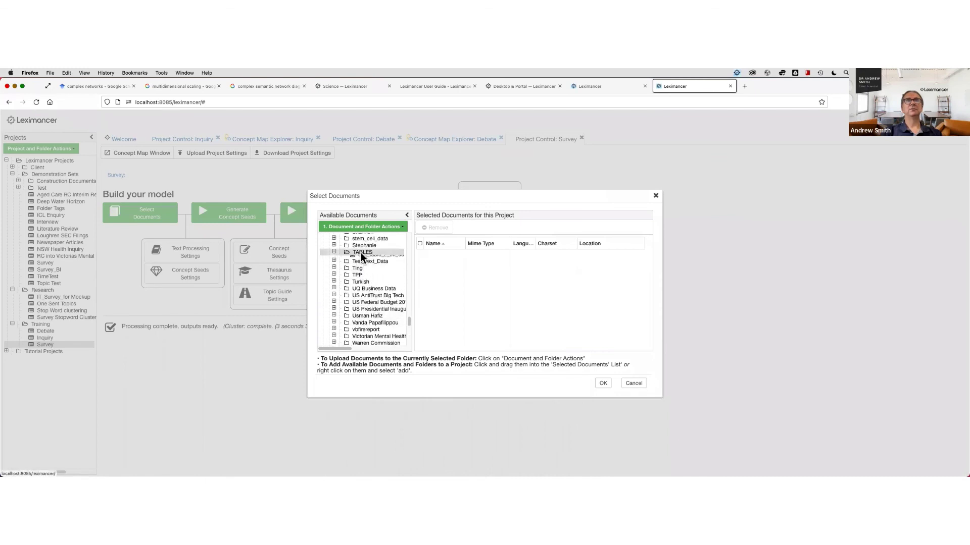
Widen the available documents list, add "Mock IT survey tabular data - 2 columns.csv" to the project's selected documents and confirm the selection
{"action": "left_click_drag", "start_coordinate": [412, 277], "coordinate": [507, 275]}
{"action": "left_click", "coordinate": [405, 273]}
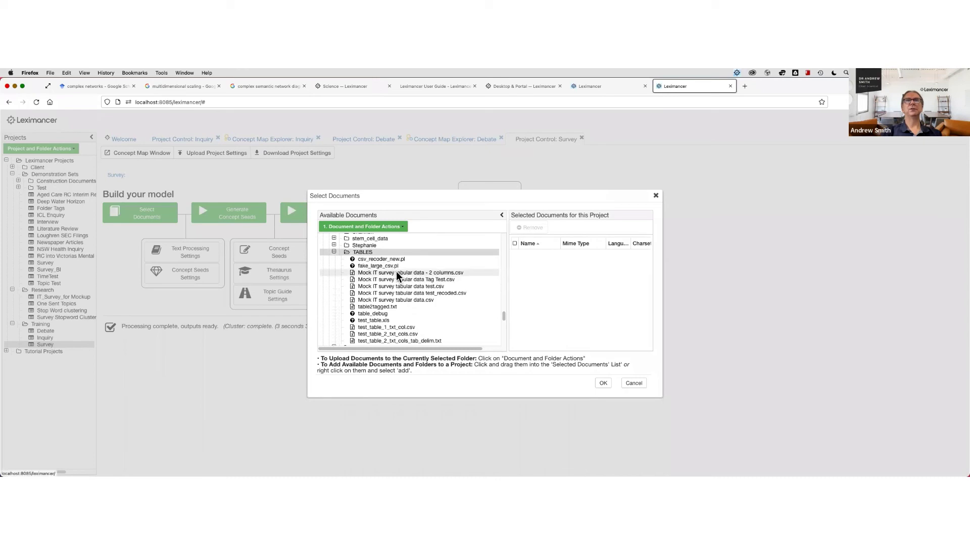
{"action": "left_click_drag", "start_coordinate": [396, 271], "coordinate": [528, 272]}
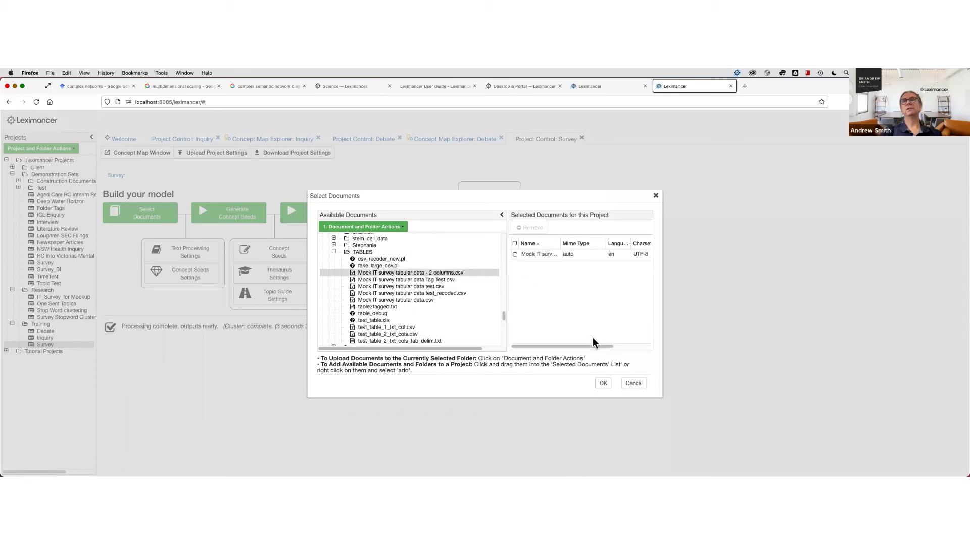
{"action": "left_click", "coordinate": [604, 384]}
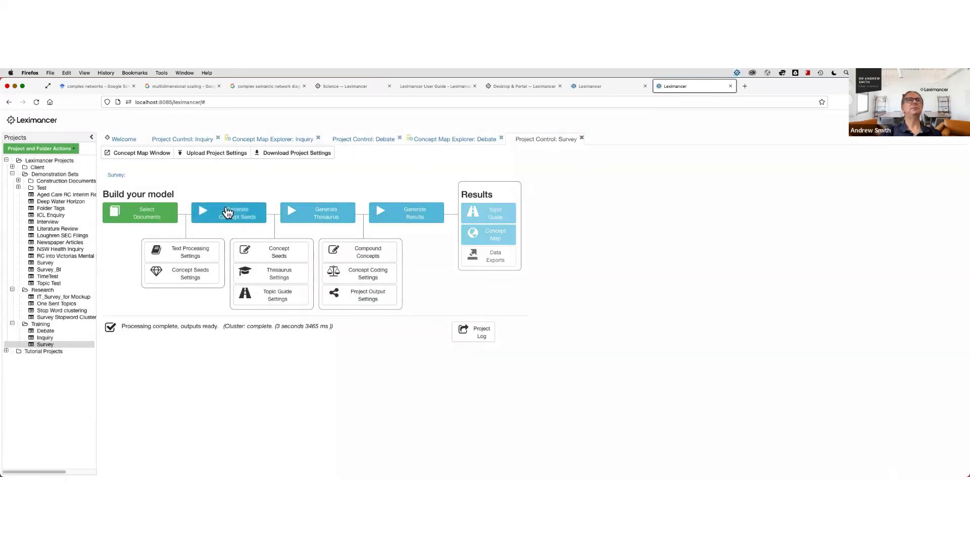
Check the concept seed identification settings, leave them without changes and generate the concept seeds
{"action": "left_click", "coordinate": [196, 273]}
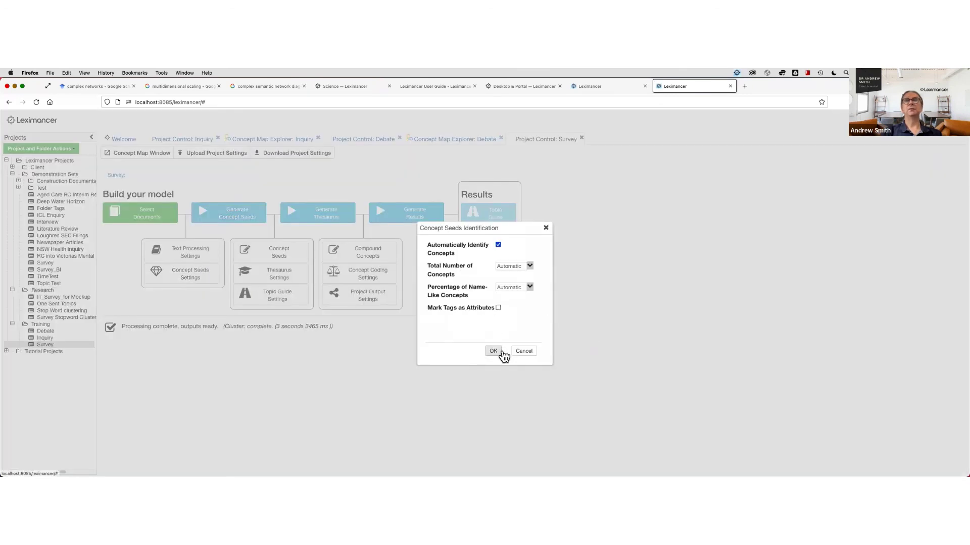
{"action": "left_click", "coordinate": [523, 355]}
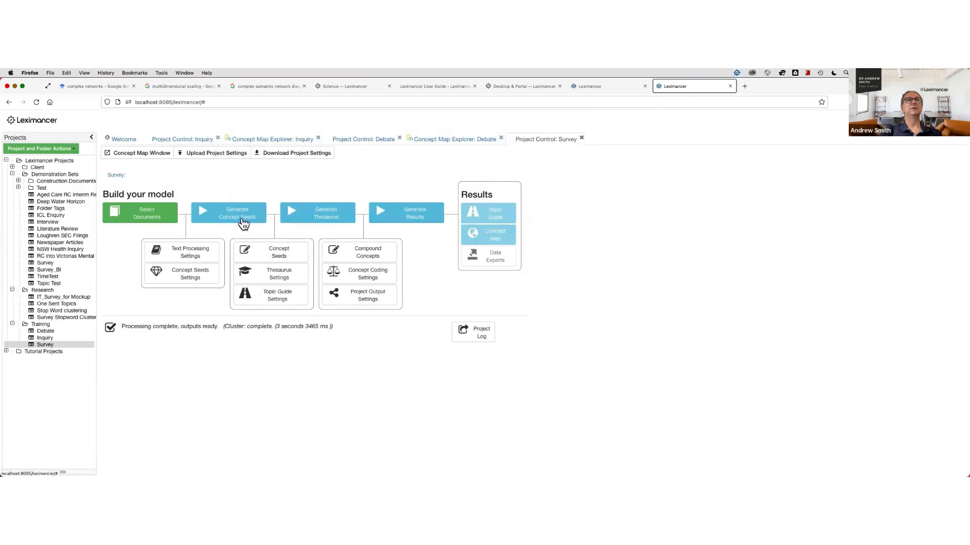
{"action": "left_click", "coordinate": [240, 212]}
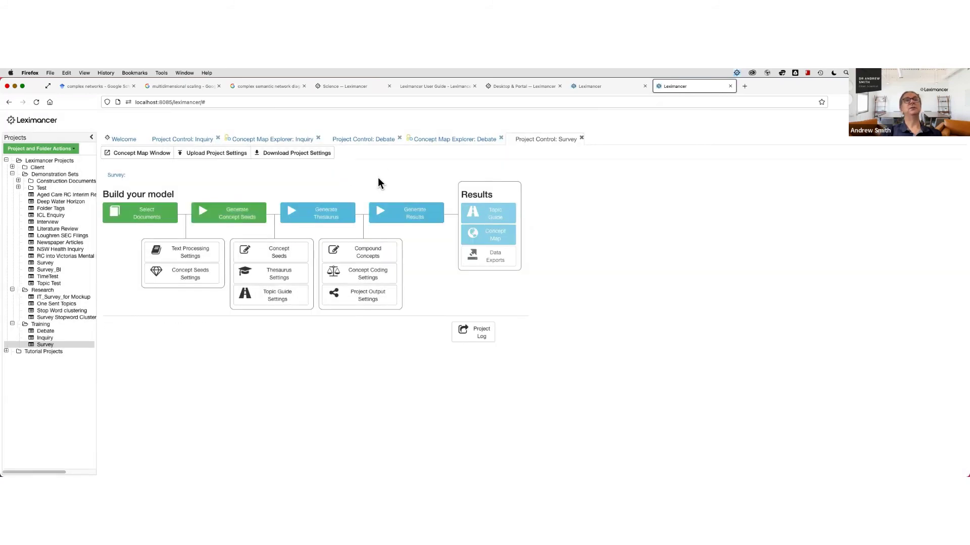
Open the concept seeds for editing and examine the automatic concepts and the automatic tags through to the COLUMN tags
{"action": "left_click", "coordinate": [295, 253]}
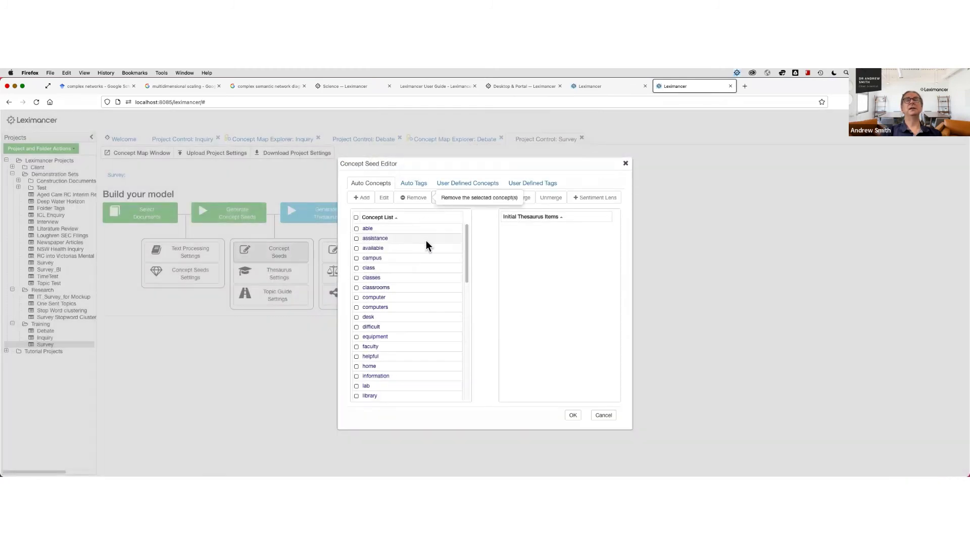
{"action": "scroll", "coordinate": [429, 241], "scroll_direction": "down", "scroll_amount": 10}
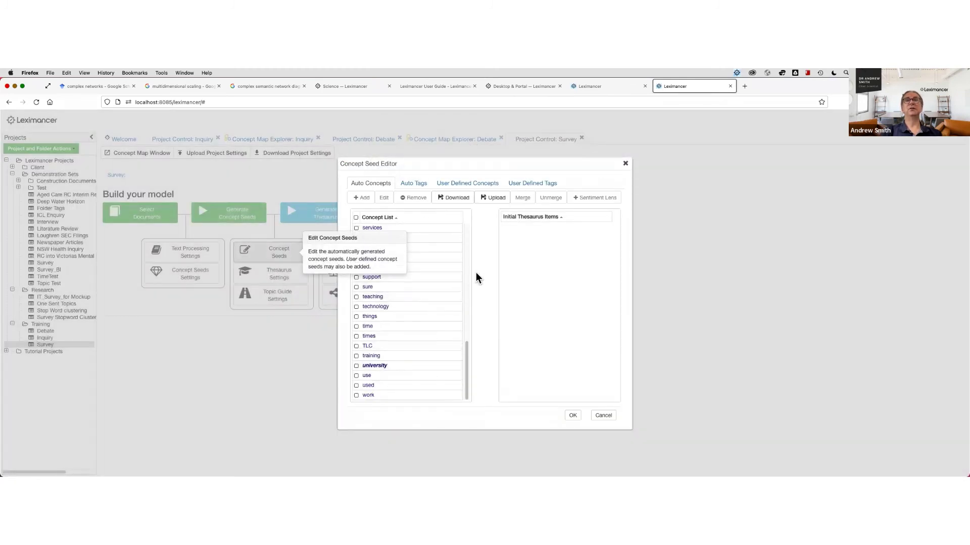
{"action": "left_click", "coordinate": [413, 183]}
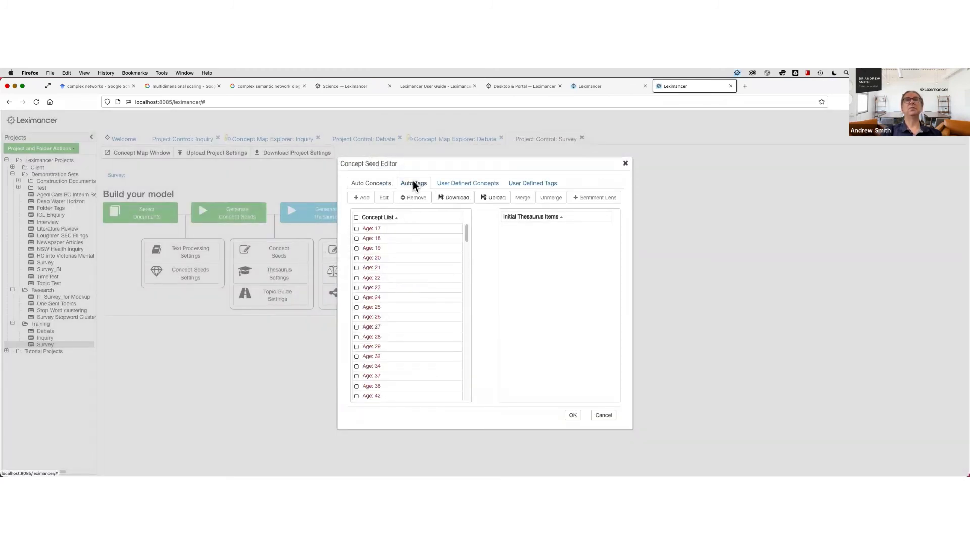
{"action": "scroll", "coordinate": [407, 259], "scroll_direction": "down", "scroll_amount": 6}
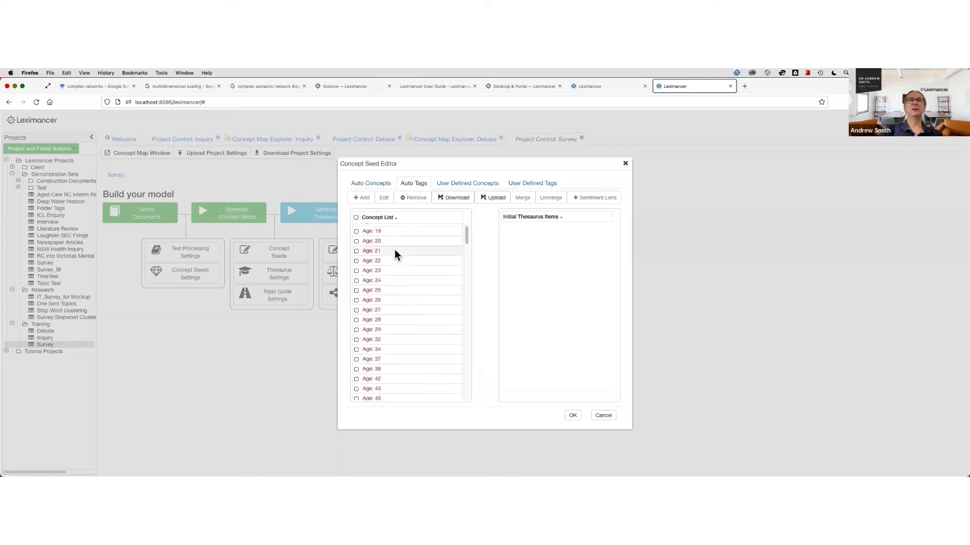
{"action": "scroll", "coordinate": [395, 250], "scroll_direction": "down", "scroll_amount": 1}
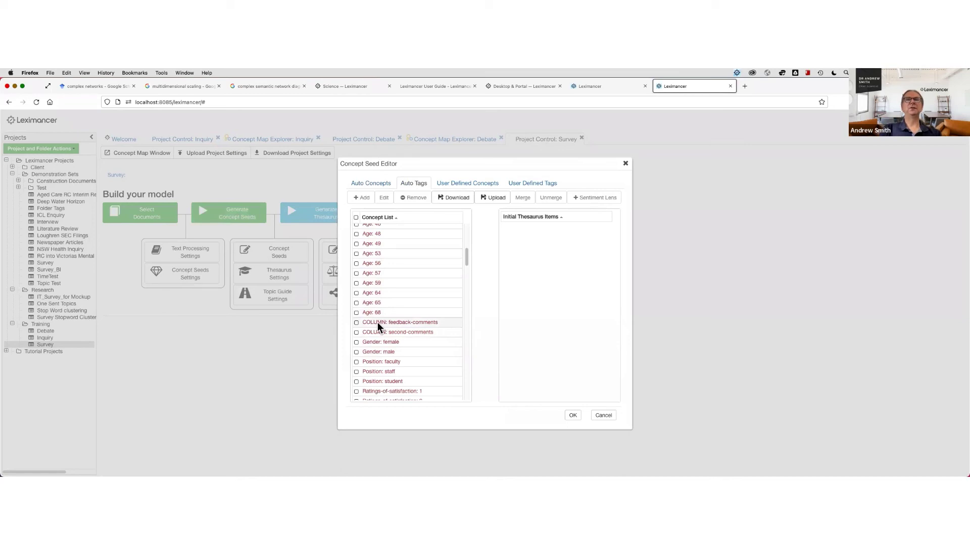
Inspect the thesaurus items of the feedback-comments and second-comments COLUMN tags, close the seed editor and generate the thesaurus
{"action": "left_click", "coordinate": [404, 321]}
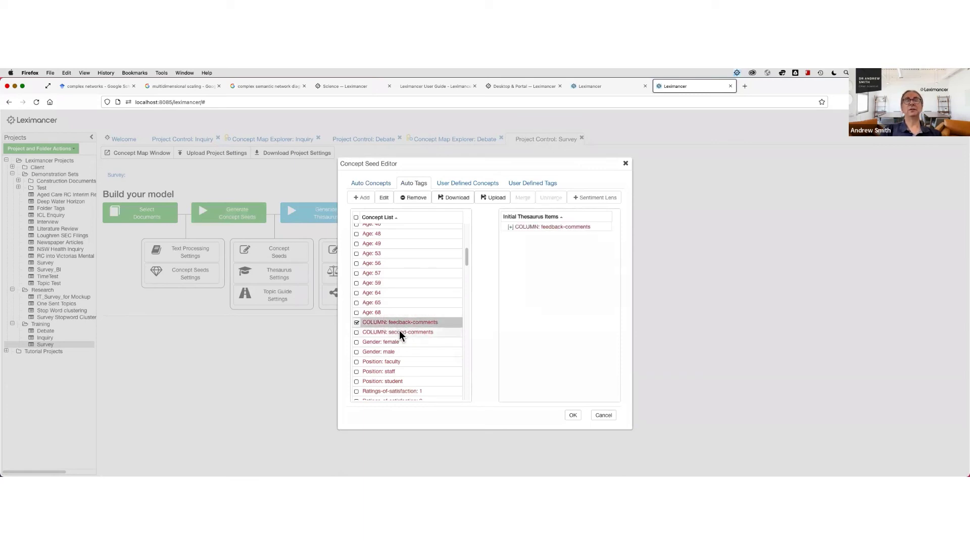
{"action": "left_click", "coordinate": [399, 330]}
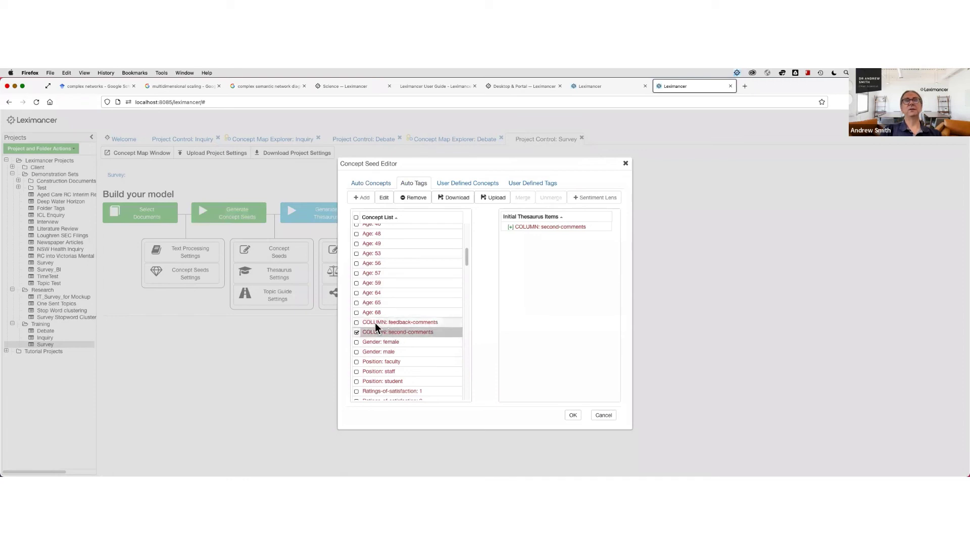
{"action": "left_click", "coordinate": [423, 322]}
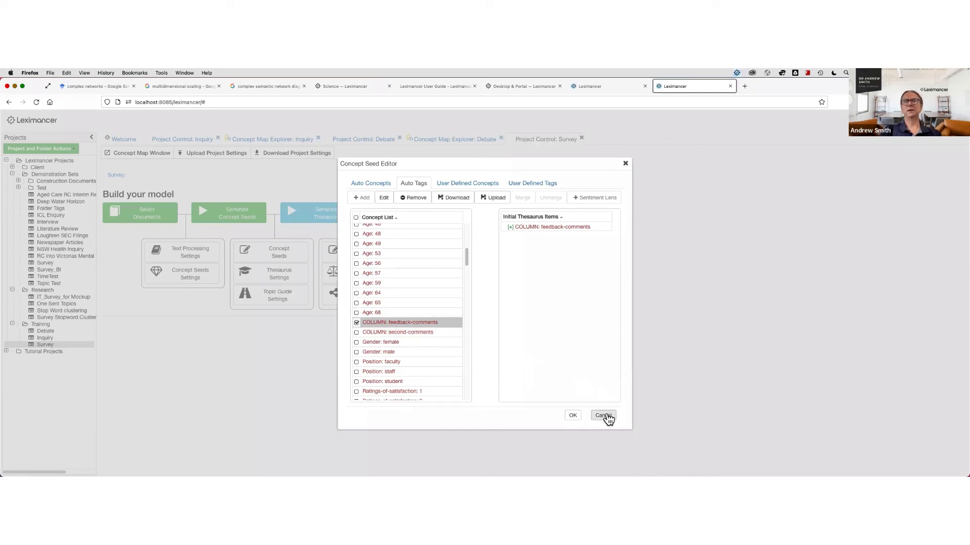
{"action": "key", "text": "Return"}
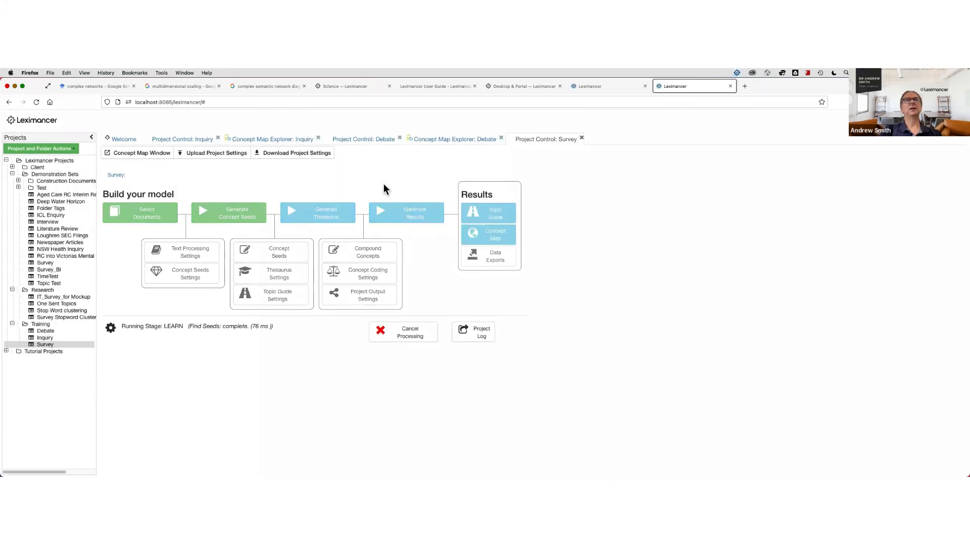
In the concept coding settings, add the COLUMN feedback-comments and second-comments tags to the selected mapping concepts and confirm
{"action": "left_click", "coordinate": [368, 275]}
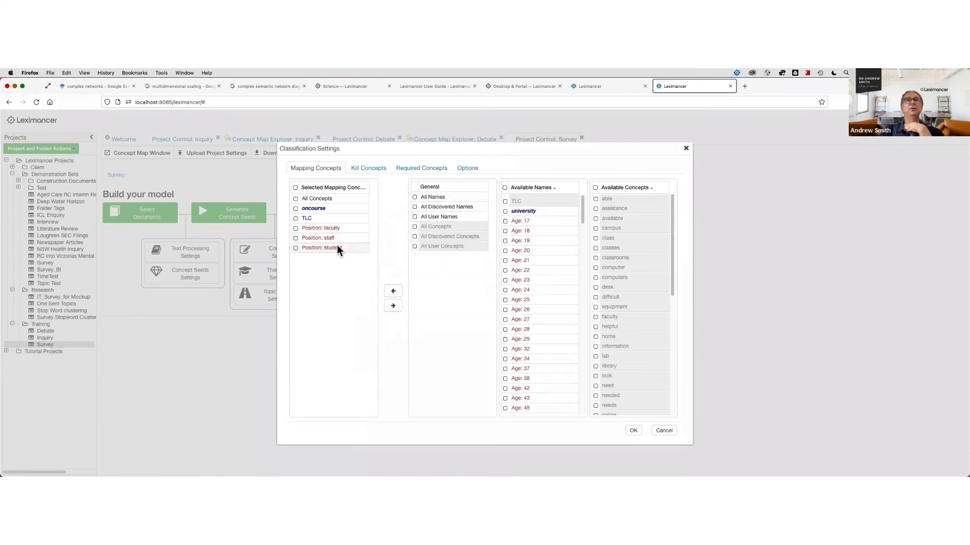
{"action": "scroll", "coordinate": [532, 259], "scroll_direction": "down", "scroll_amount": 5}
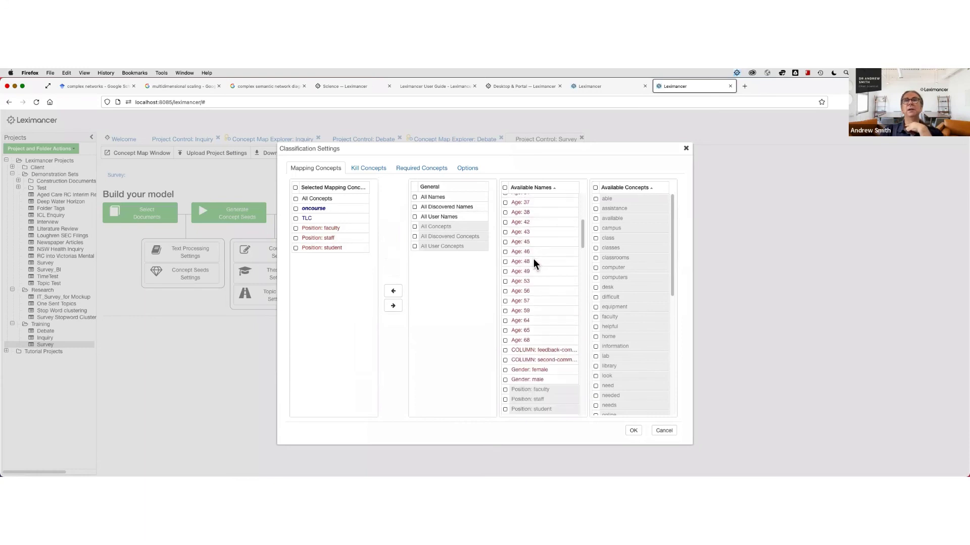
{"action": "left_click", "coordinate": [525, 273]}
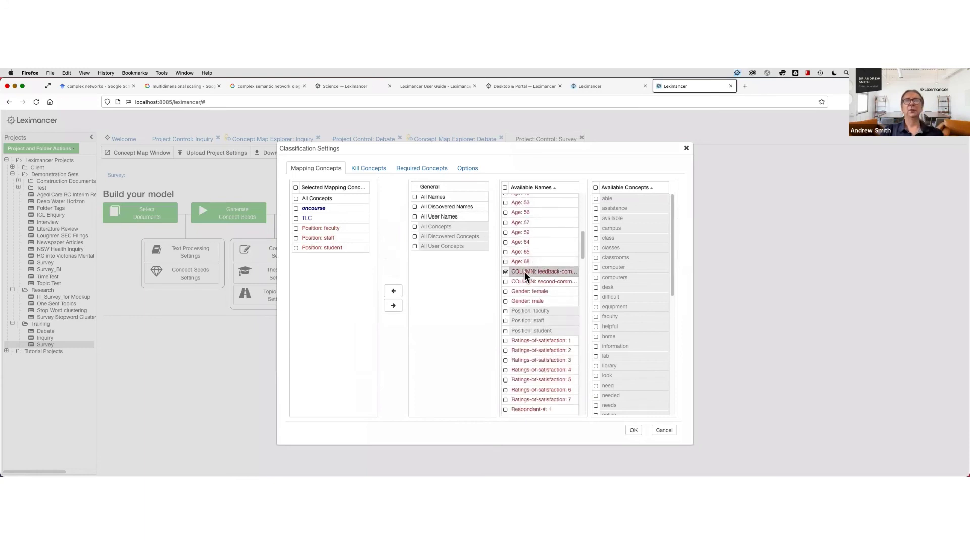
{"action": "left_click", "coordinate": [505, 281]}
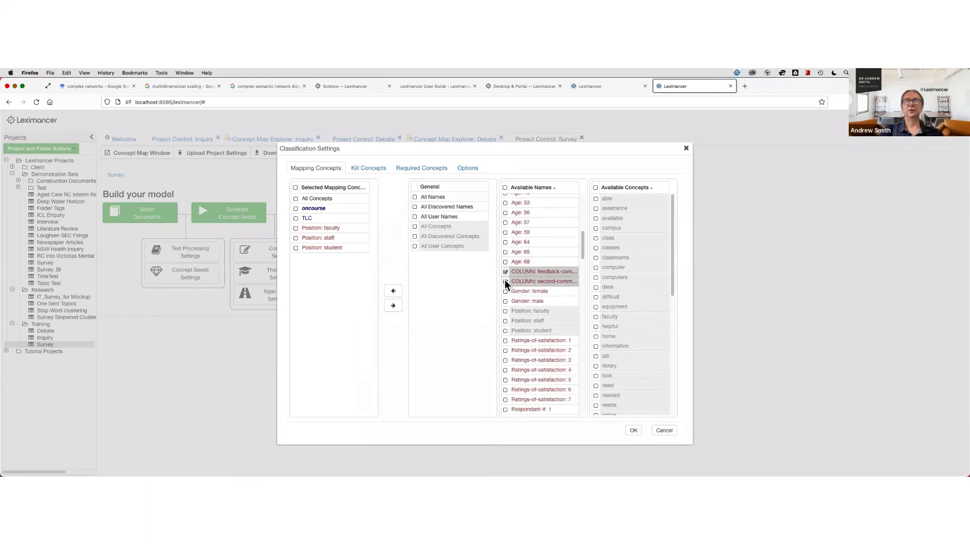
{"action": "left_click", "coordinate": [394, 292]}
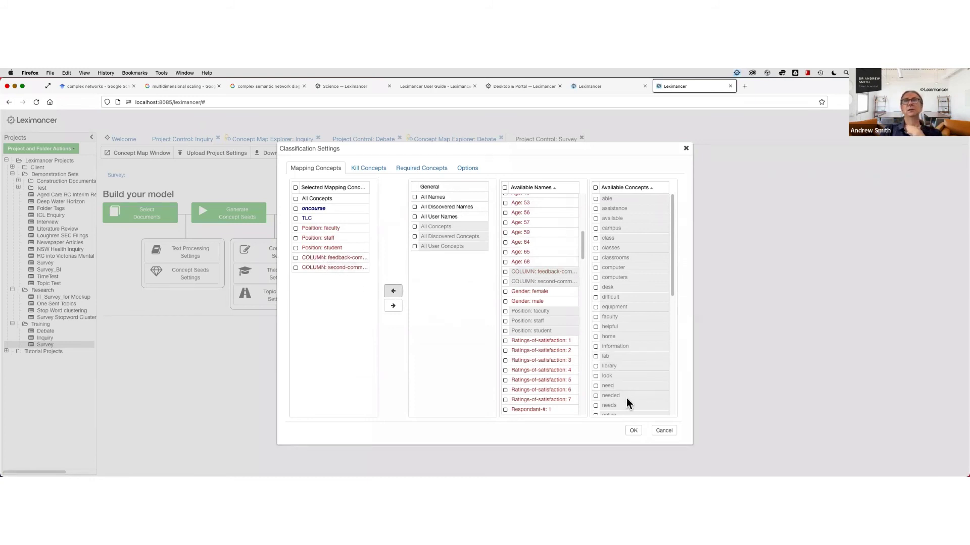
{"action": "left_click", "coordinate": [633, 432]}
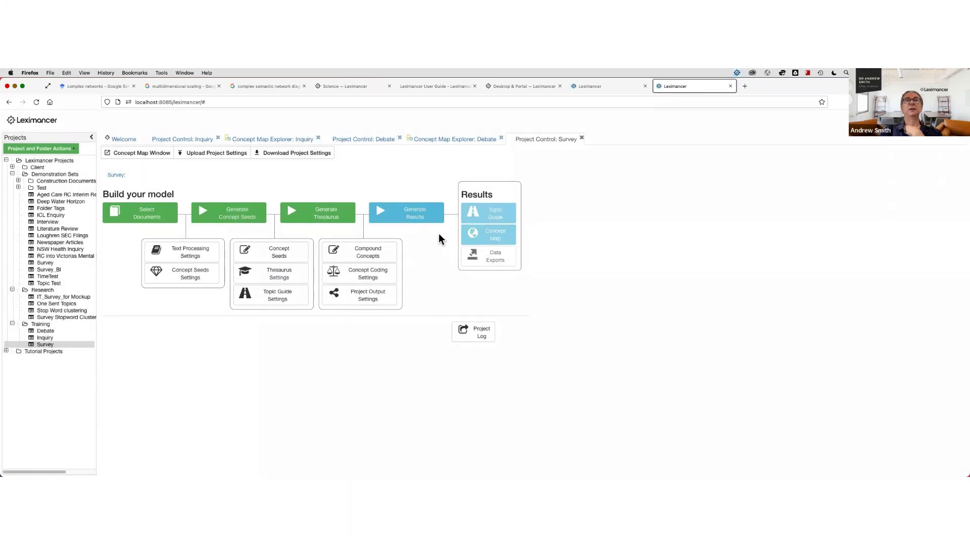
Generate the Survey results, open the concept map and set the visible concepts to 100%
{"action": "left_click", "coordinate": [420, 219]}
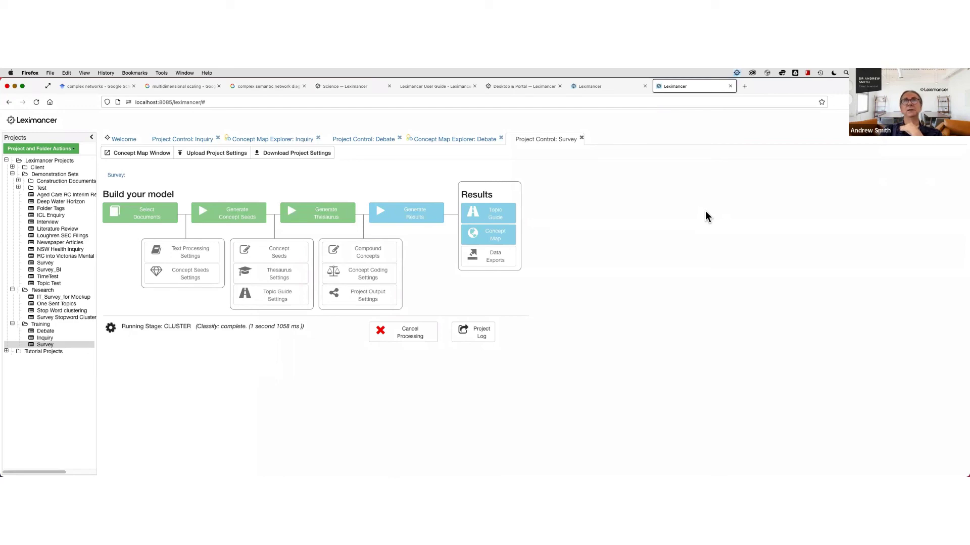
{"action": "left_click", "coordinate": [491, 234]}
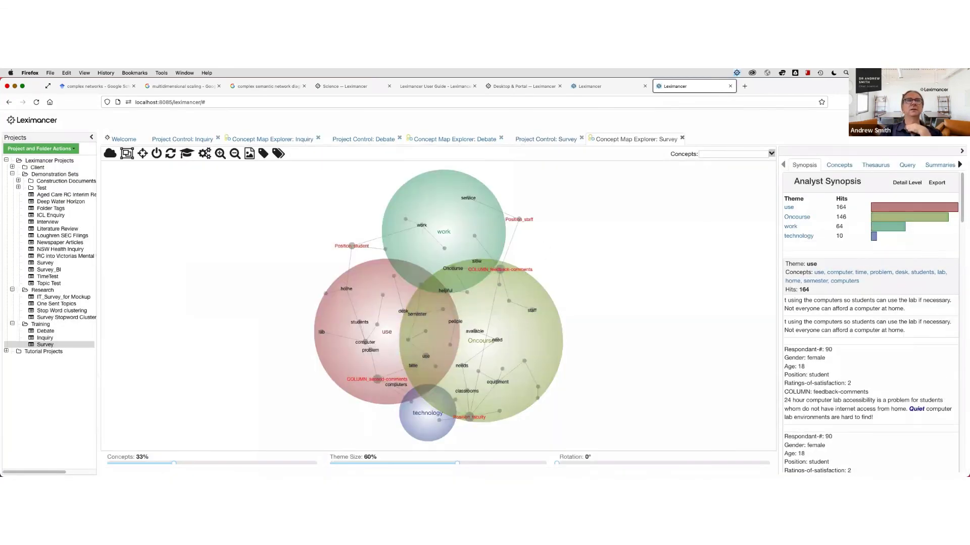
{"action": "left_click_drag", "start_coordinate": [174, 462], "coordinate": [335, 457]}
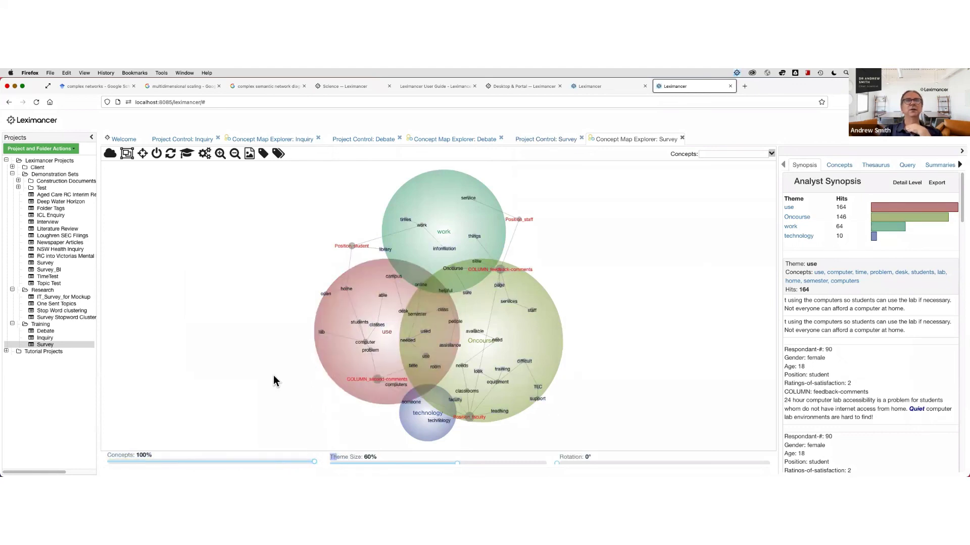
{"action": "left_click", "coordinate": [124, 451]}
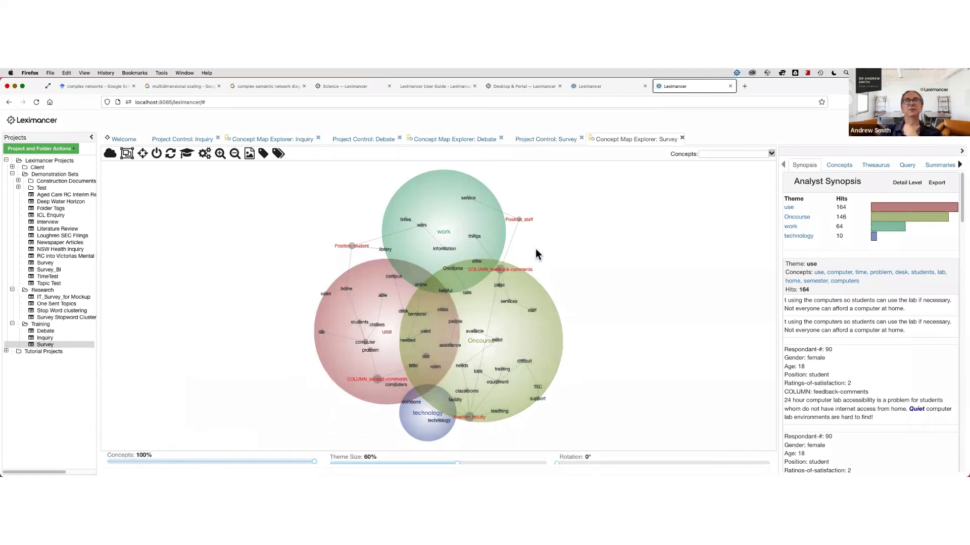
Select the feedback-comments and second-comments COLUMN tags in turn on the map and examine their related concepts and position tags
{"action": "left_click", "coordinate": [505, 273]}
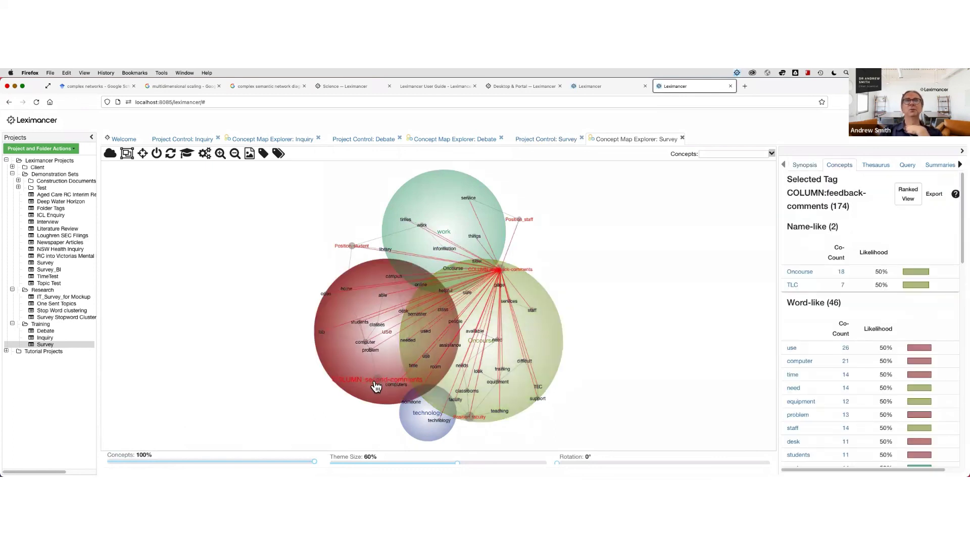
{"action": "left_click", "coordinate": [322, 407]}
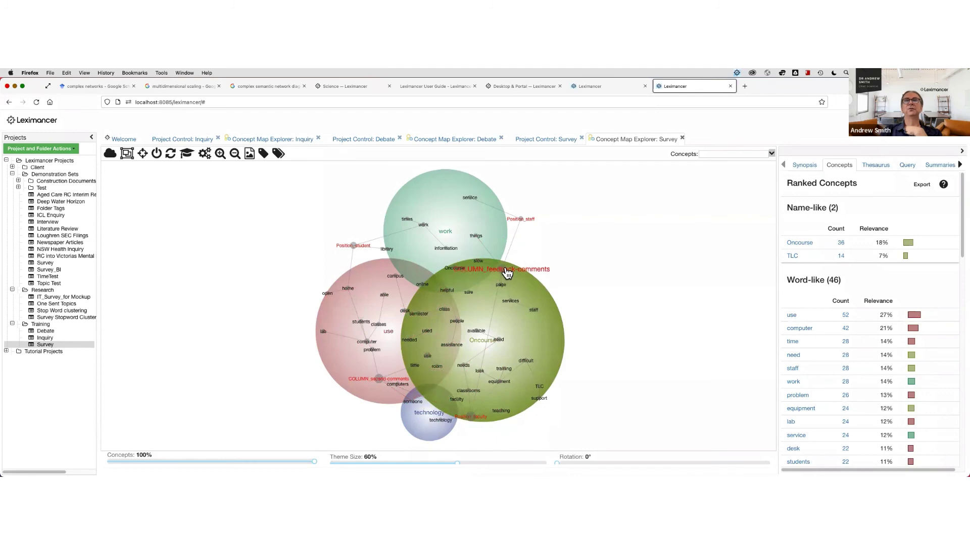
{"action": "left_click", "coordinate": [383, 385]}
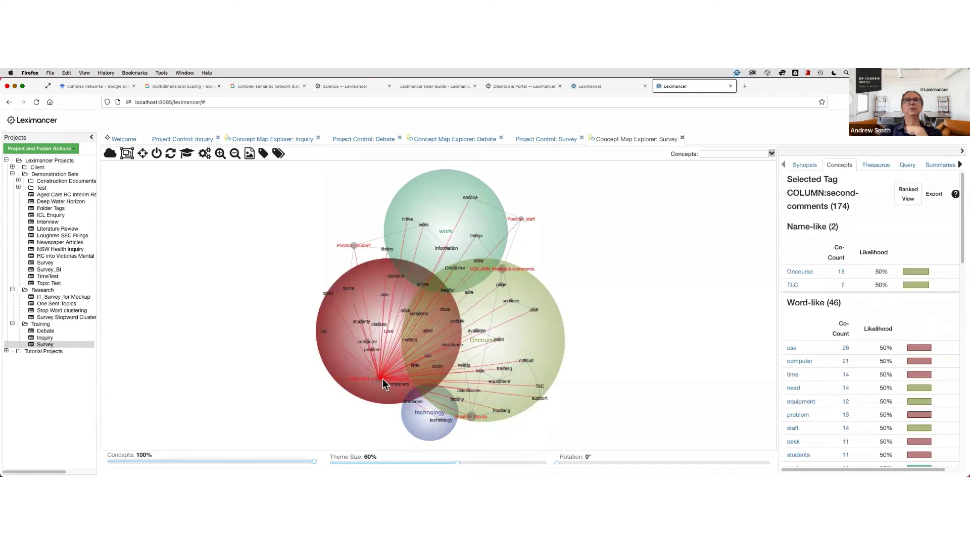
{"action": "scroll", "coordinate": [846, 381], "scroll_direction": "down", "scroll_amount": 10}
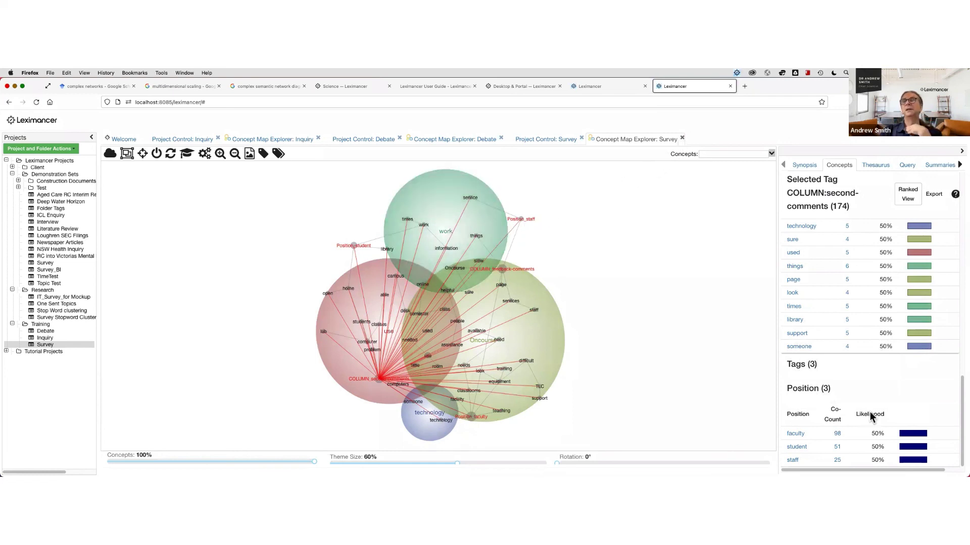
Close the Survey concept map and, in the concept coding settings, remove the COLUMN feedback-comments and second-comments tags from the selected mapping concepts
{"action": "left_click", "coordinate": [681, 138]}
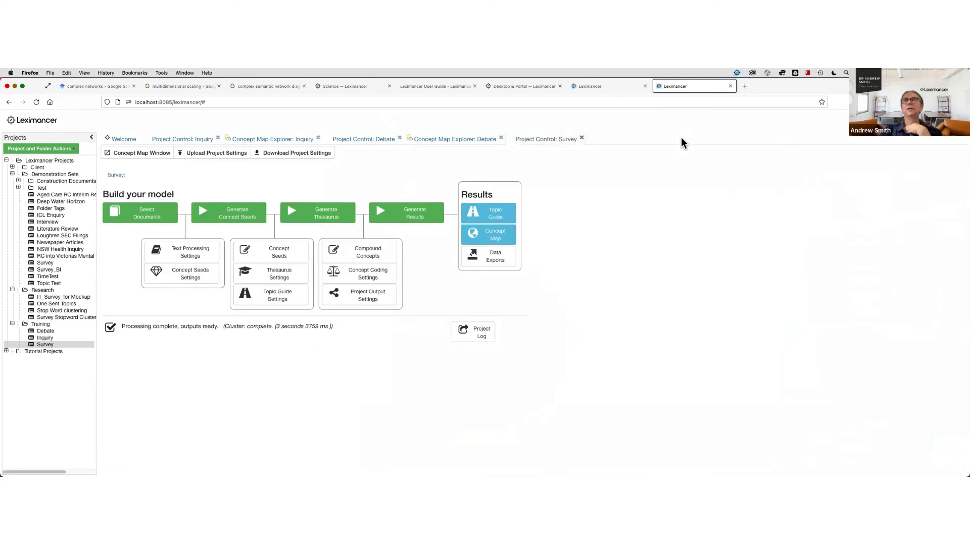
{"action": "left_click", "coordinate": [372, 278]}
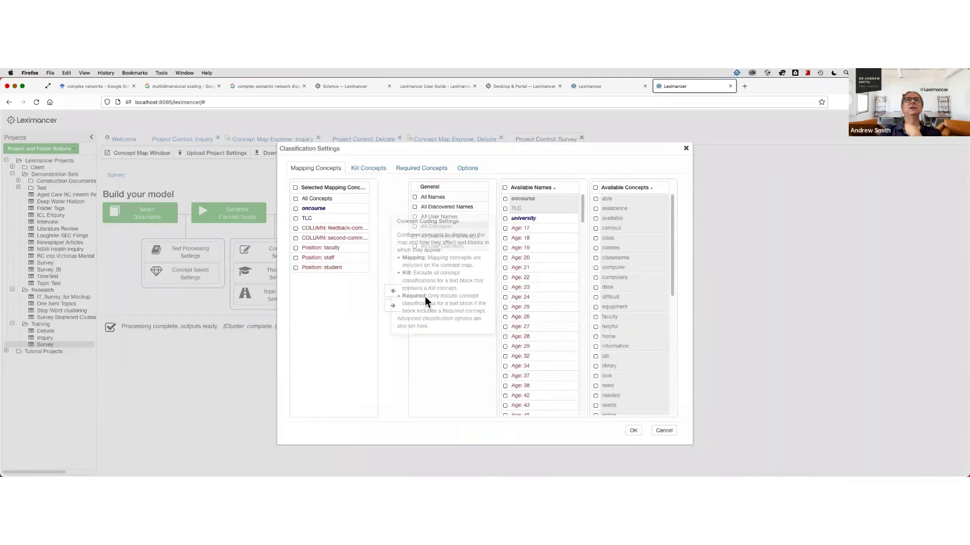
{"action": "left_click", "coordinate": [295, 228]}
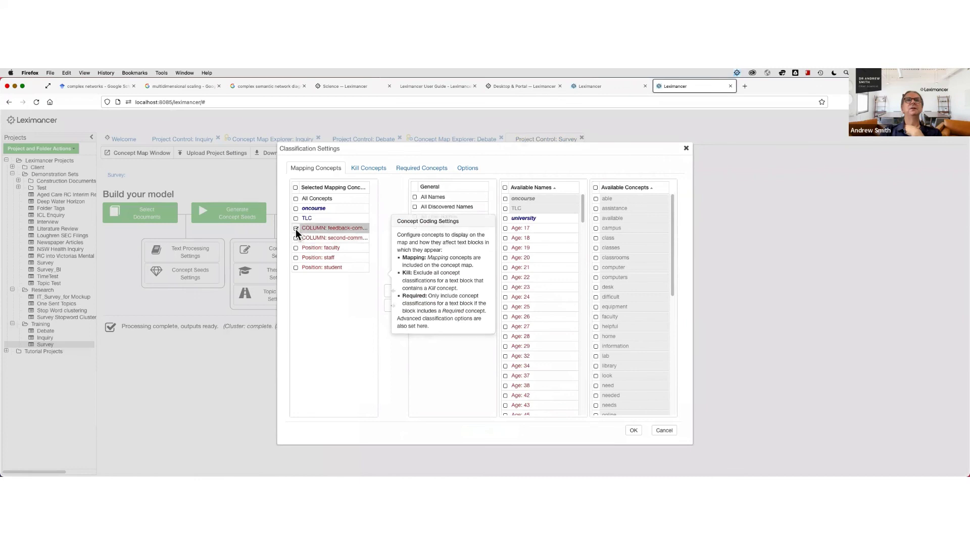
{"action": "left_click", "coordinate": [295, 238]}
{"action": "left_click", "coordinate": [393, 306]}
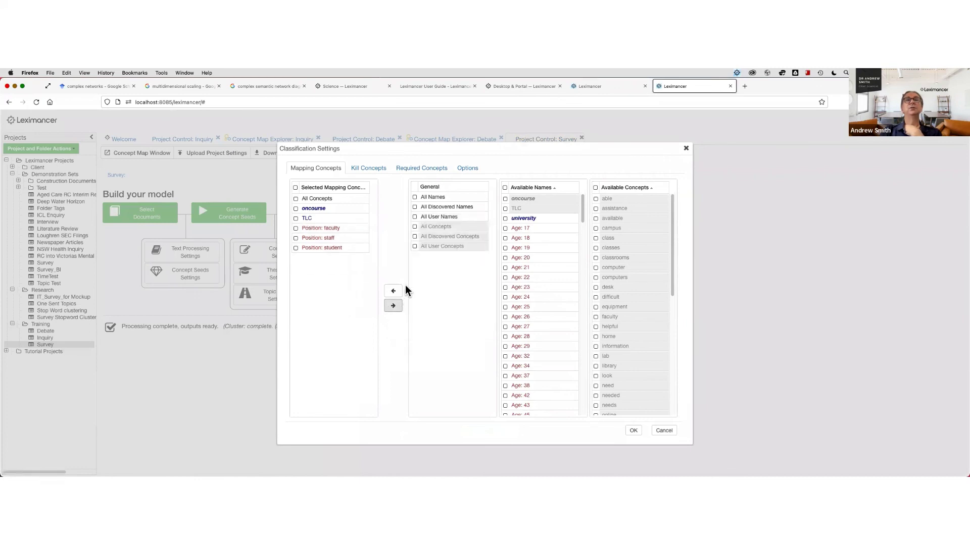
Look over the kill concepts and add the COLUMN second-comments tag to the selected required concepts
{"action": "left_click", "coordinate": [381, 169]}
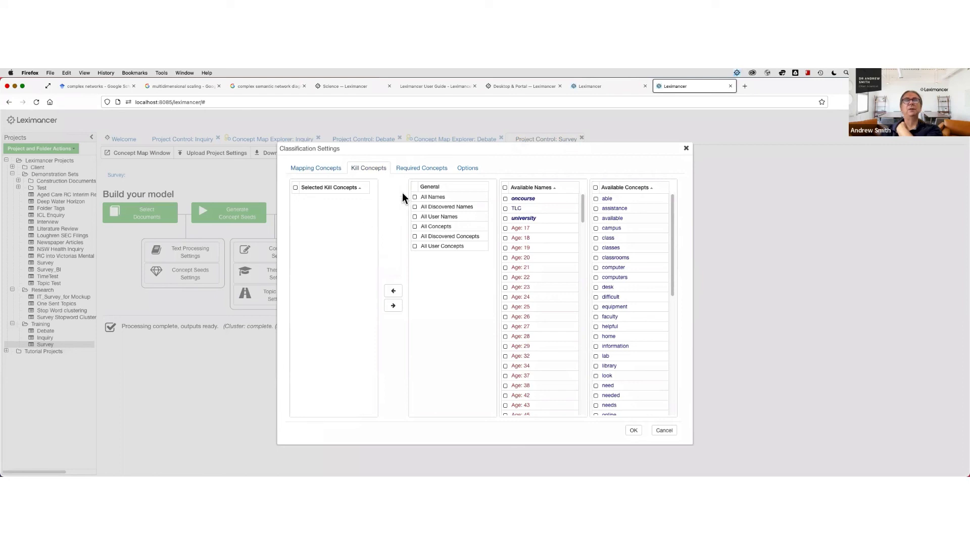
{"action": "left_click", "coordinate": [408, 169]}
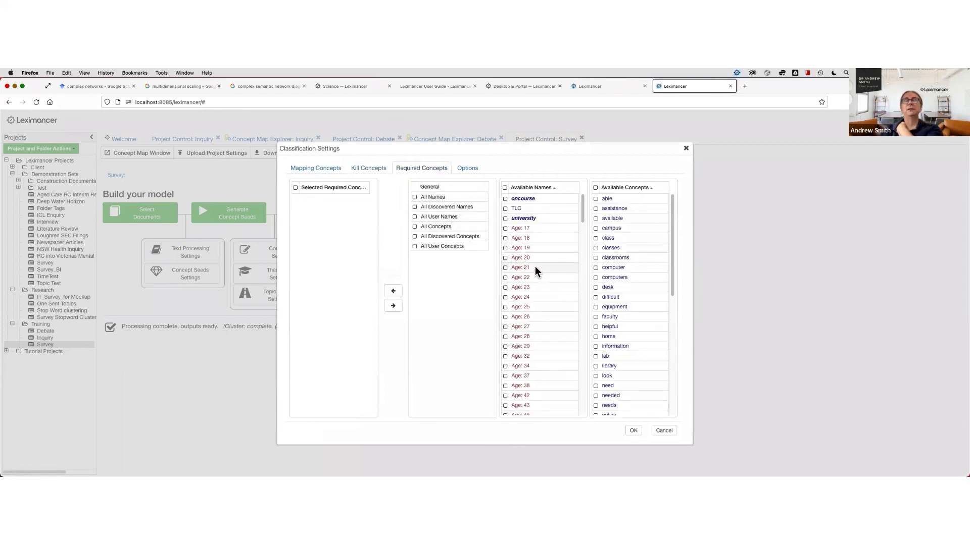
{"action": "scroll", "coordinate": [535, 270], "scroll_direction": "down", "scroll_amount": 10}
{"action": "scroll", "coordinate": [536, 270], "scroll_direction": "up", "scroll_amount": 3}
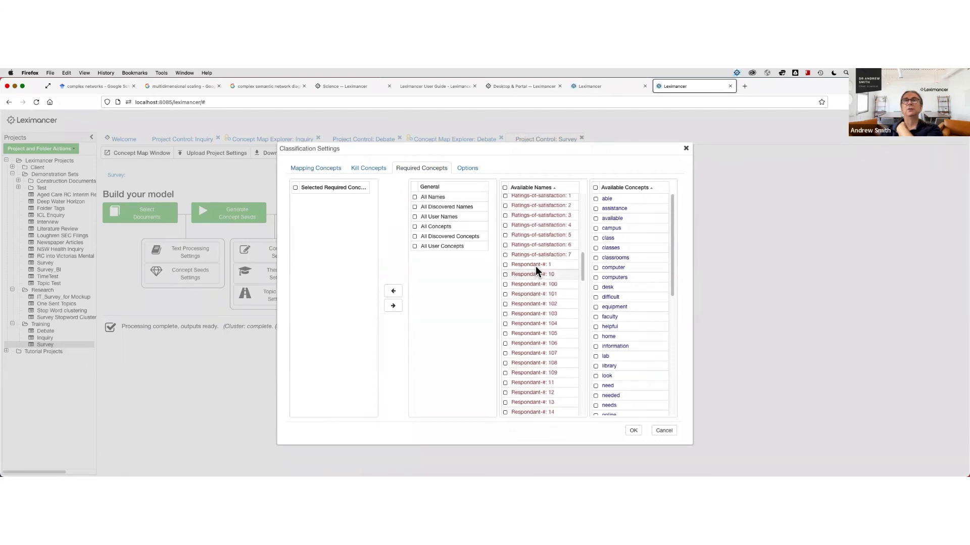
{"action": "scroll", "coordinate": [535, 266], "scroll_direction": "up", "scroll_amount": 4}
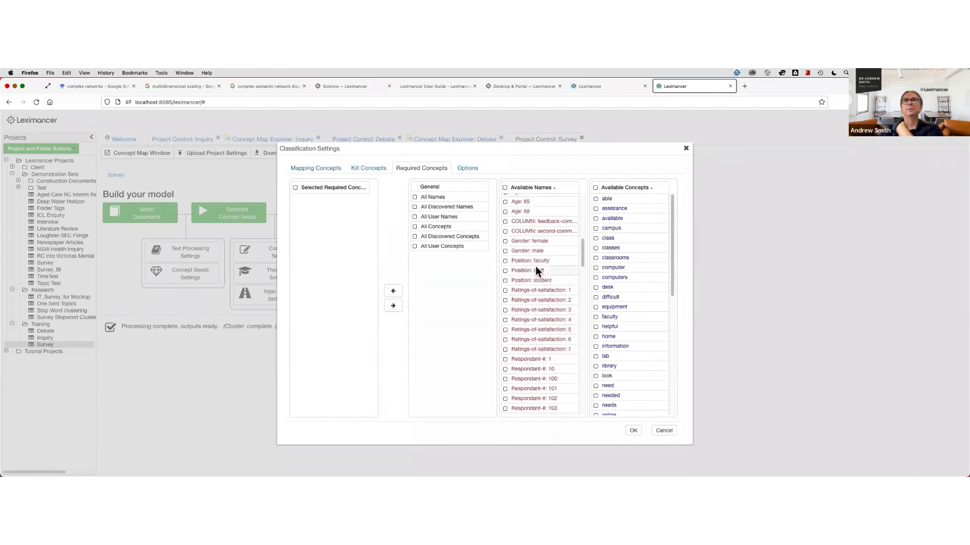
{"action": "left_click", "coordinate": [533, 238]}
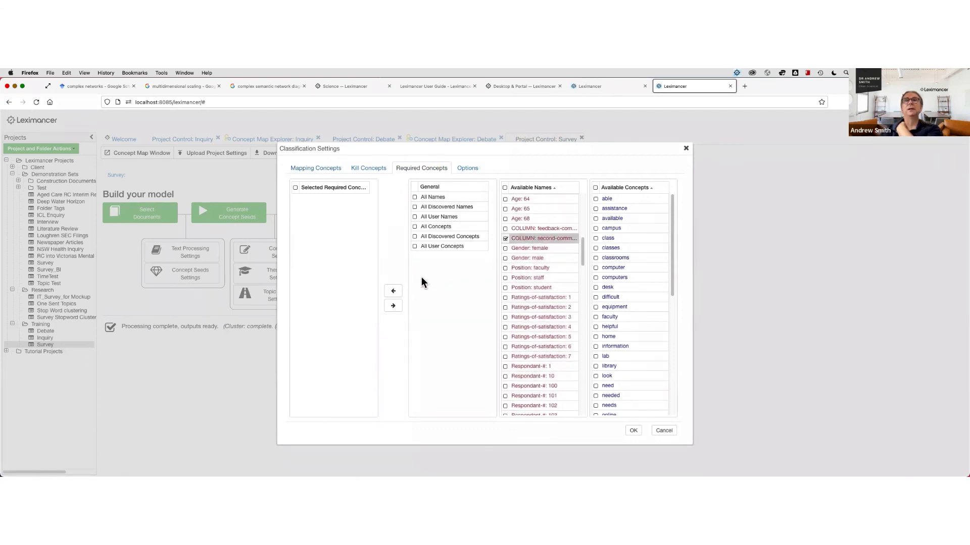
{"action": "left_click", "coordinate": [393, 291]}
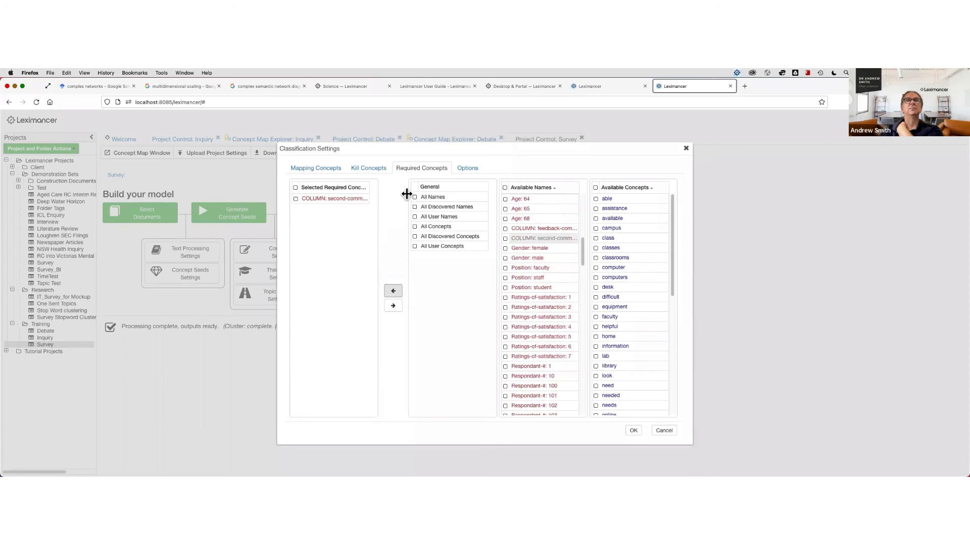
Widen the classification settings dialog and remove the COLUMN second-comments tag from the selected required concepts
{"action": "left_click_drag", "start_coordinate": [272, 237], "coordinate": [187, 249]}
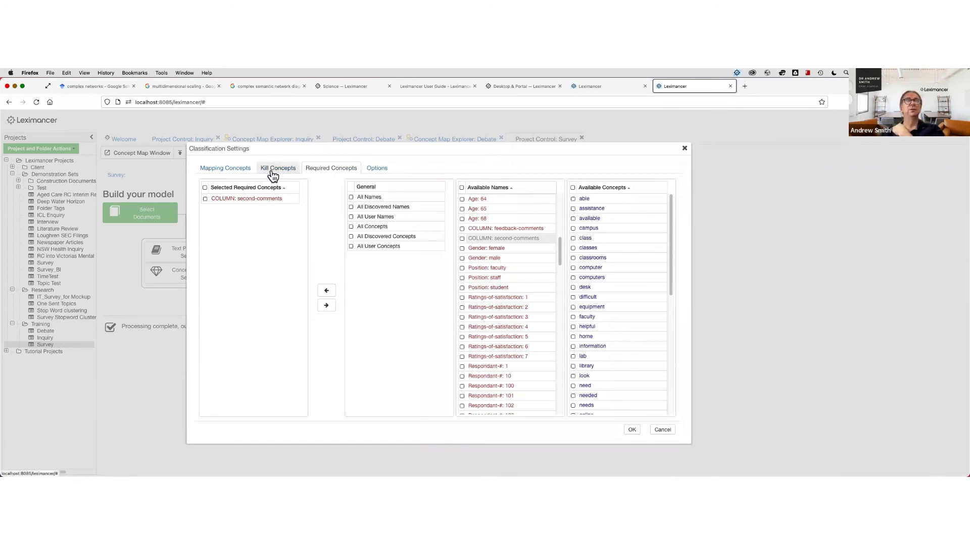
{"action": "left_click", "coordinate": [205, 198]}
{"action": "left_click", "coordinate": [326, 307]}
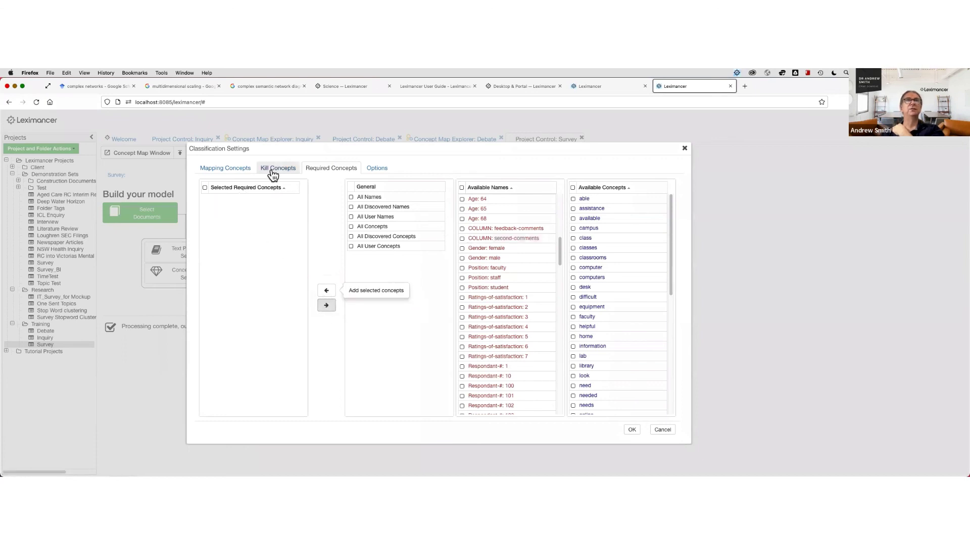
Add the COLUMN feedback-comments tag to the selected kill concepts
{"action": "left_click", "coordinate": [275, 168]}
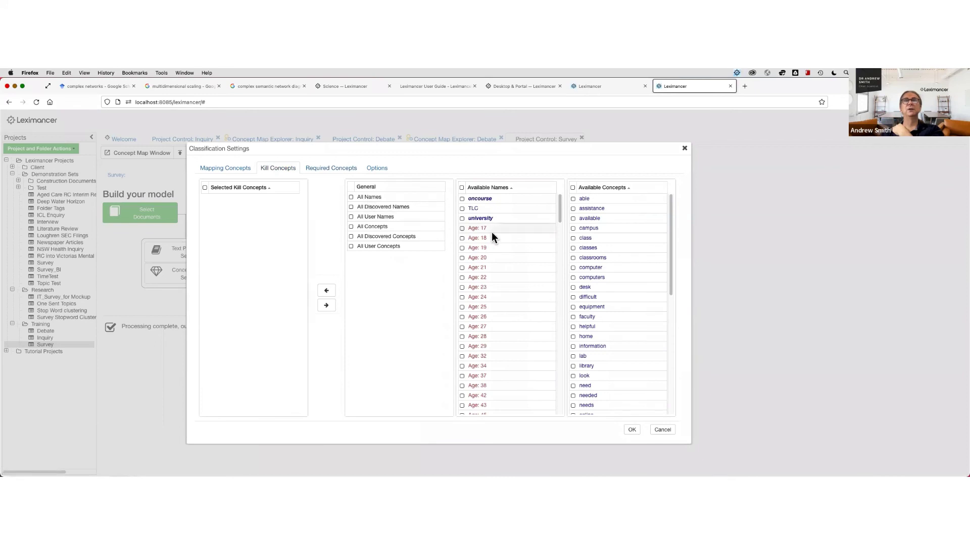
{"action": "scroll", "coordinate": [497, 231], "scroll_direction": "down", "scroll_amount": 10}
{"action": "scroll", "coordinate": [499, 228], "scroll_direction": "up", "scroll_amount": 1}
{"action": "left_click", "coordinate": [504, 241]}
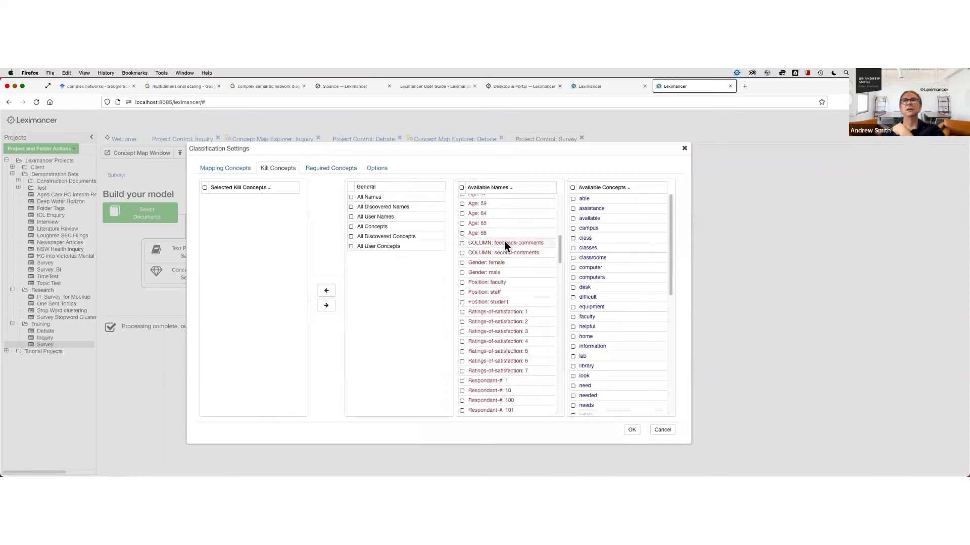
{"action": "left_click", "coordinate": [327, 291]}
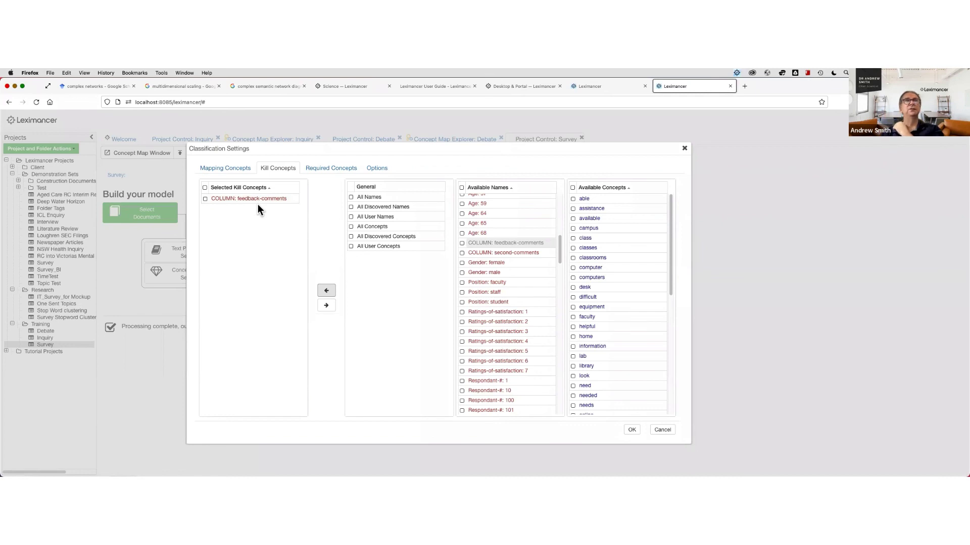
Remove the COLUMN feedback-comments tag from the selected kill concepts
{"action": "left_click", "coordinate": [205, 199]}
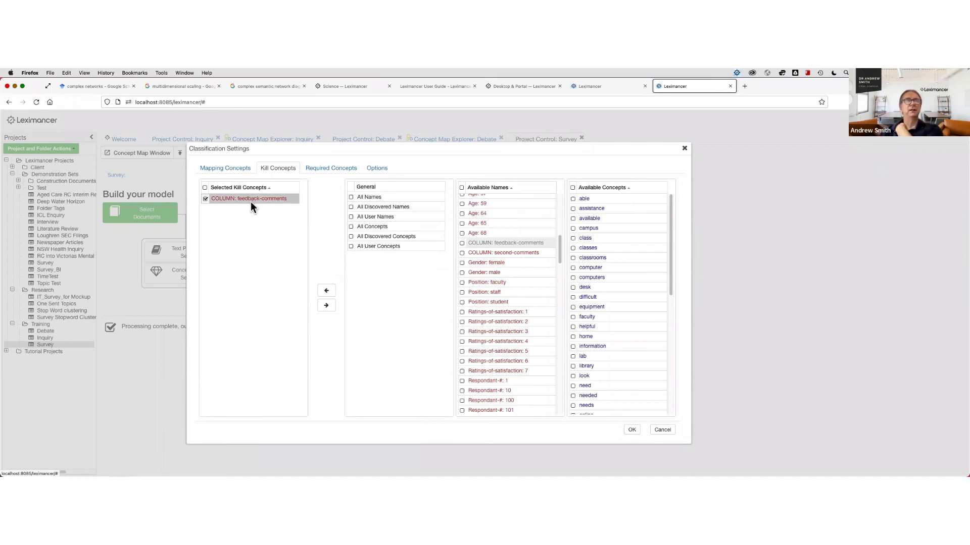
{"action": "left_click", "coordinate": [205, 199]}
{"action": "left_click", "coordinate": [206, 199]}
{"action": "left_click", "coordinate": [324, 307]}
Make the COLUMN second-comments tag a required concept and confirm the classification settings
{"action": "left_click", "coordinate": [328, 168]}
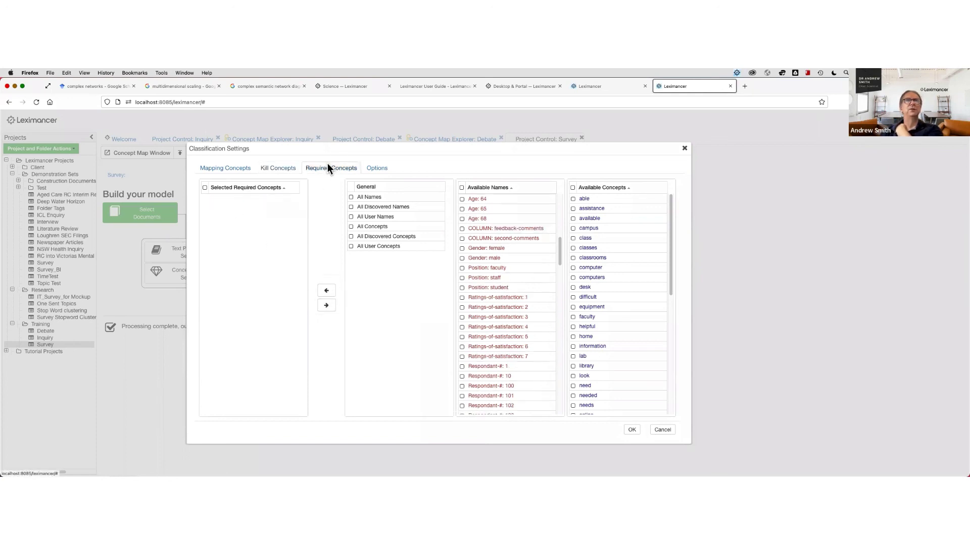
{"action": "left_click", "coordinate": [489, 240]}
{"action": "left_click", "coordinate": [326, 290]}
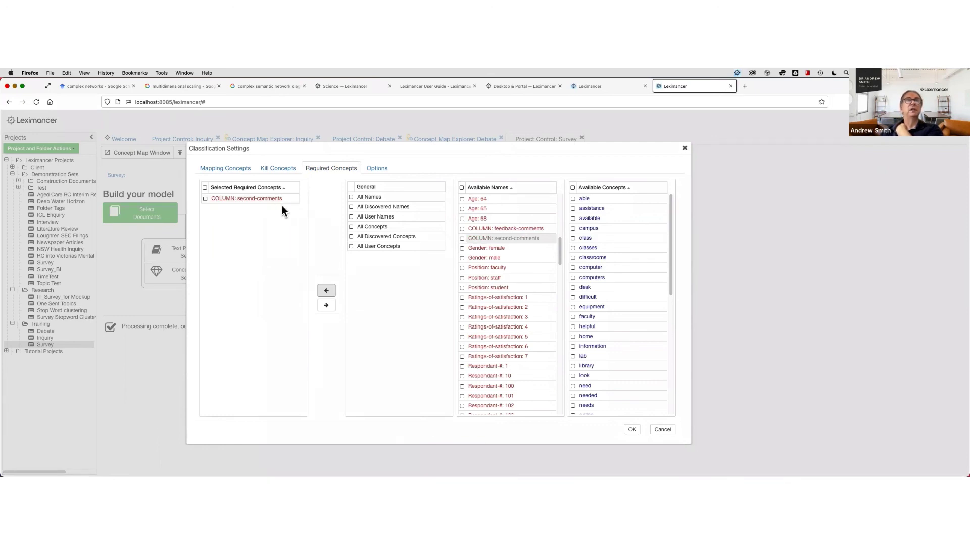
{"action": "left_click", "coordinate": [632, 428]}
Generate the Survey results with the changed concept coding and open the concept map
{"action": "left_click", "coordinate": [407, 218]}
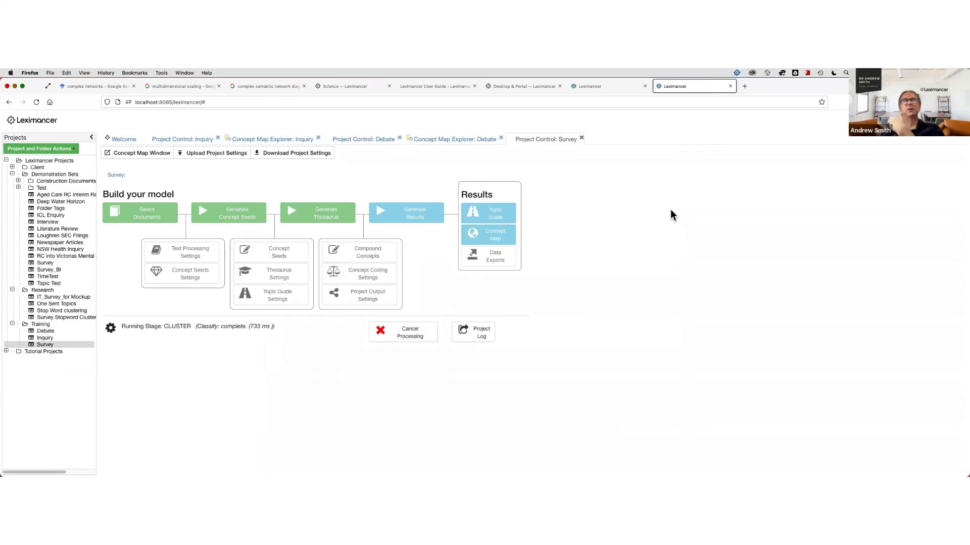
{"action": "left_click", "coordinate": [493, 240]}
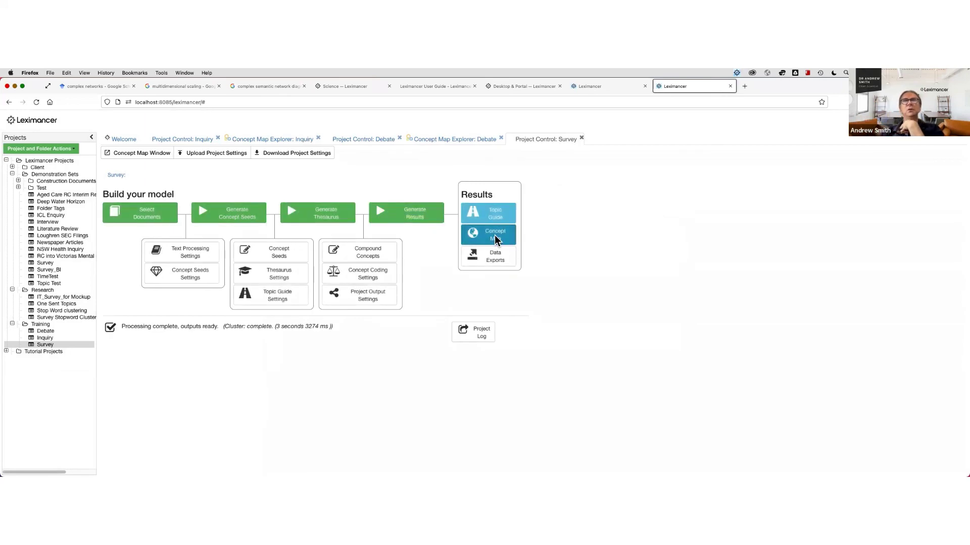